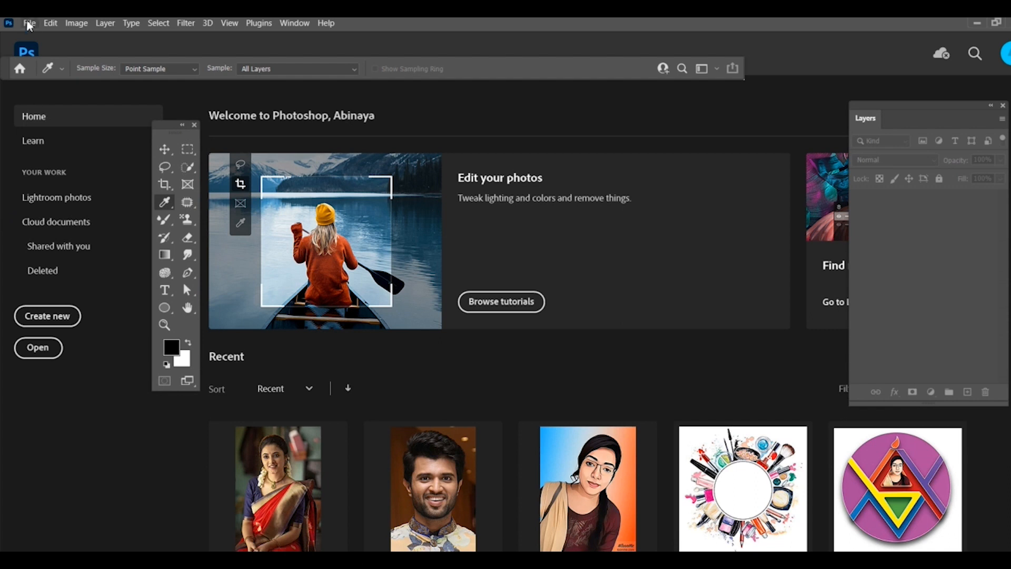
Step: Create a new portrait A4 document, 210 × 297 mm at 300 pixels/inch, in RGB Color with white background contents
left_click(29, 23)
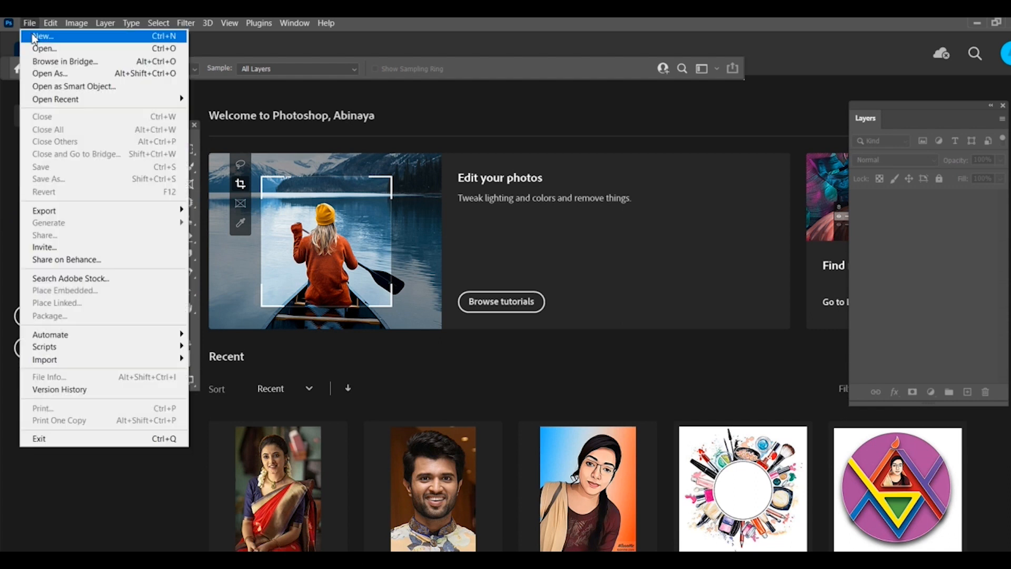
left_click(35, 37)
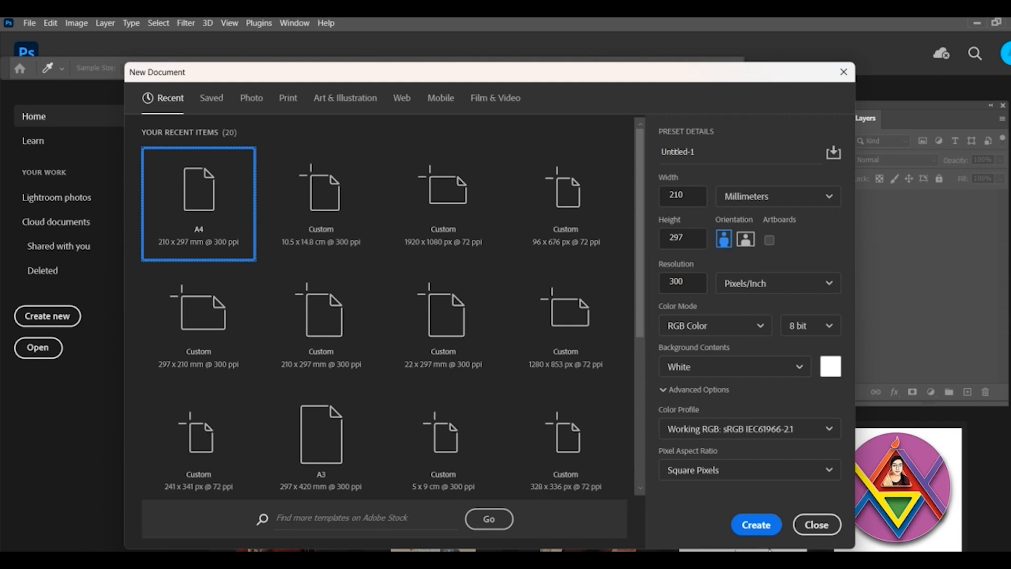
left_click(756, 524)
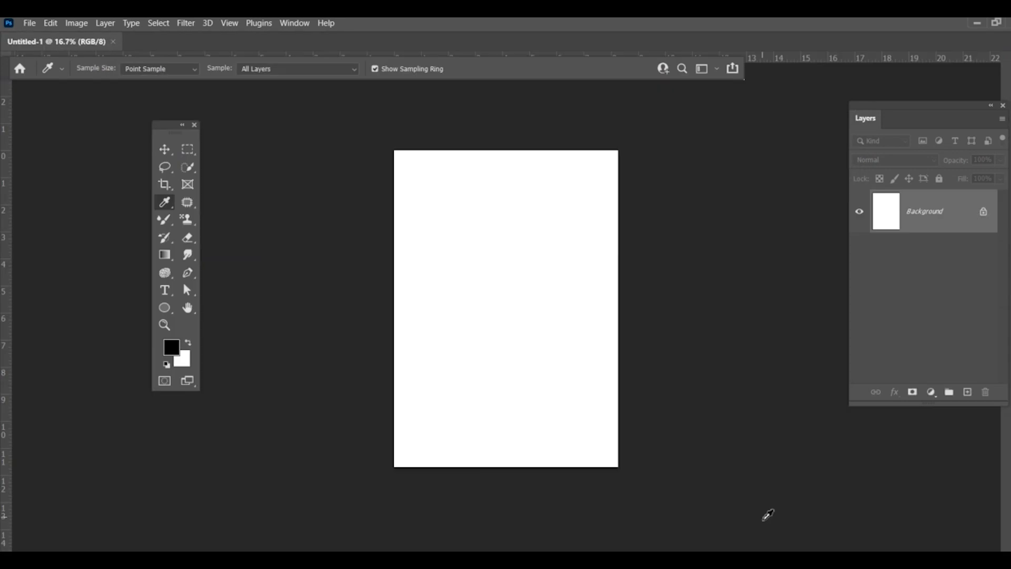
Step: Open the image OIP (11).jpg from the 7 7 22 folder
left_click(29, 23)
left_click(44, 49)
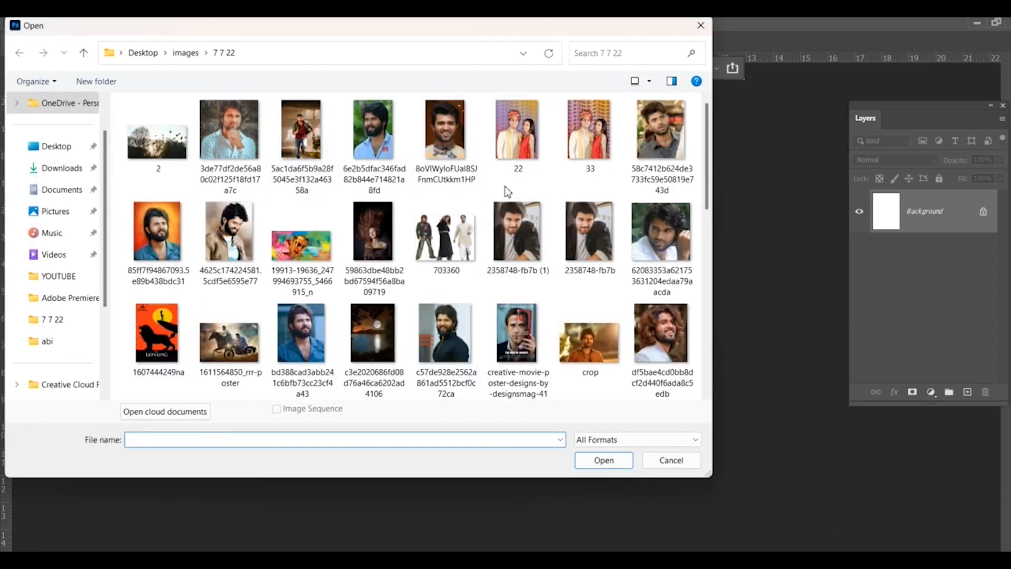
scroll(497, 186, "down", 2)
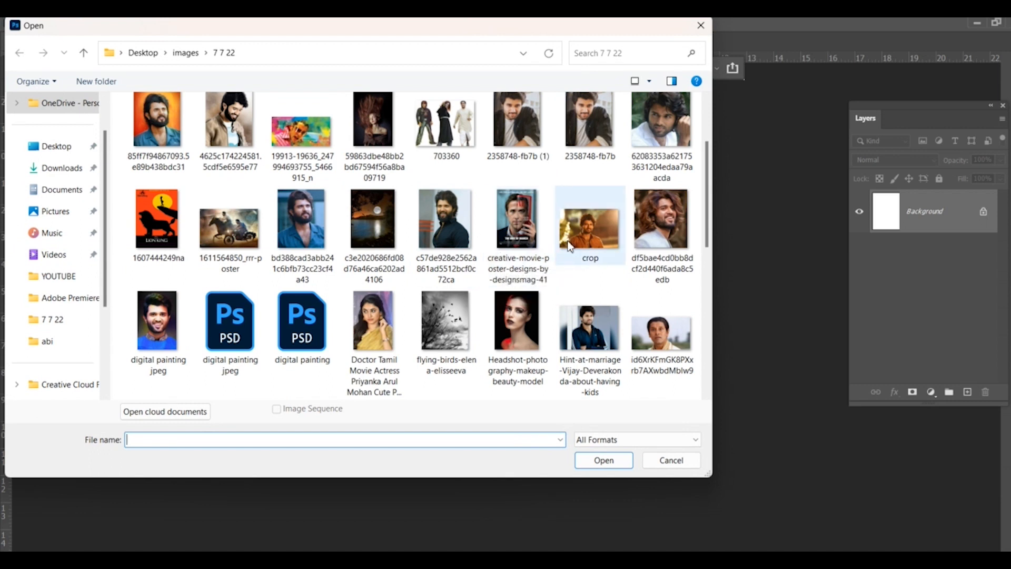
scroll(566, 260, "down", 10)
double_click(523, 173)
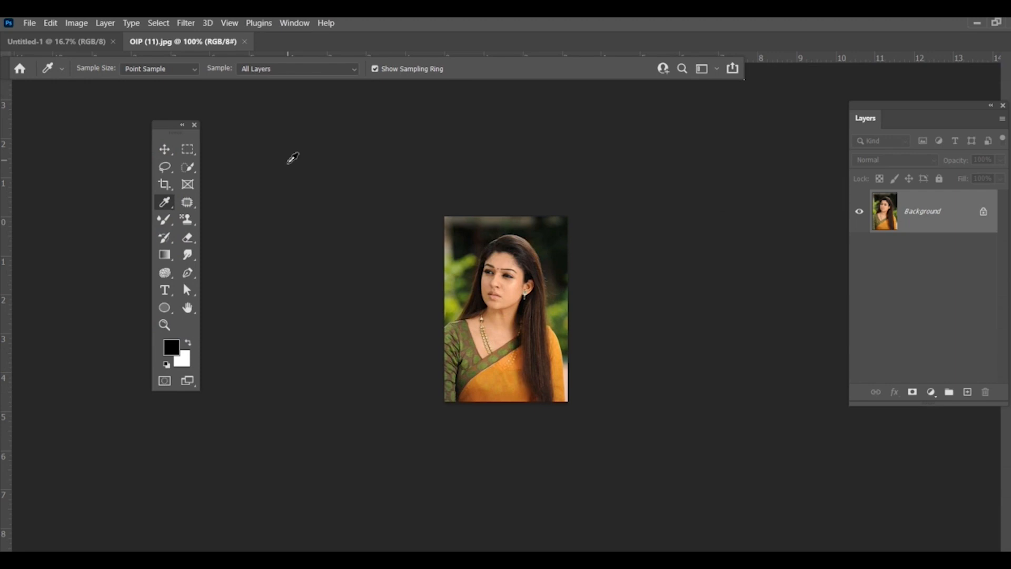
key("ctrl+BackSpace")
key("ctrl+plus")
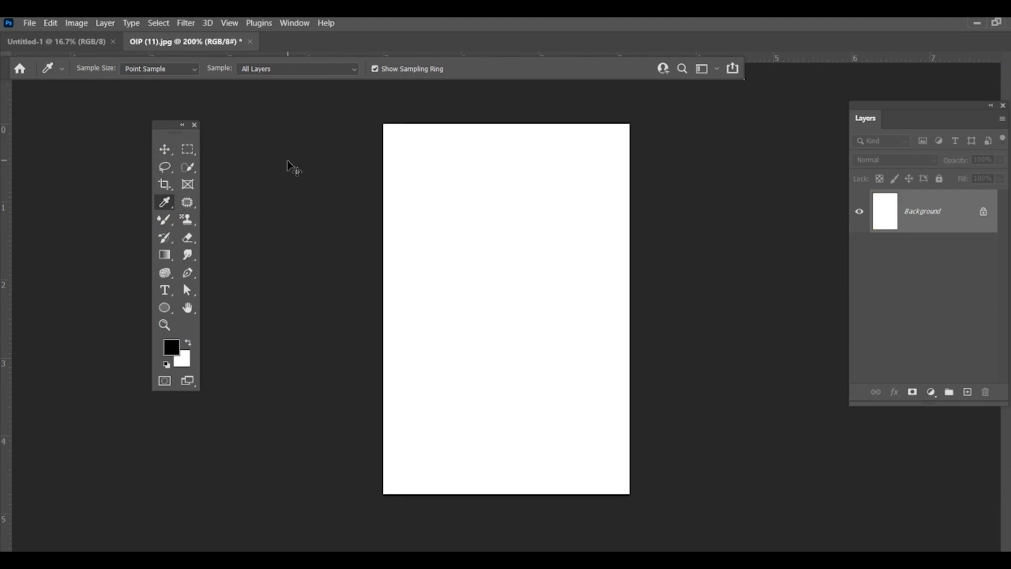
key("ctrl+z")
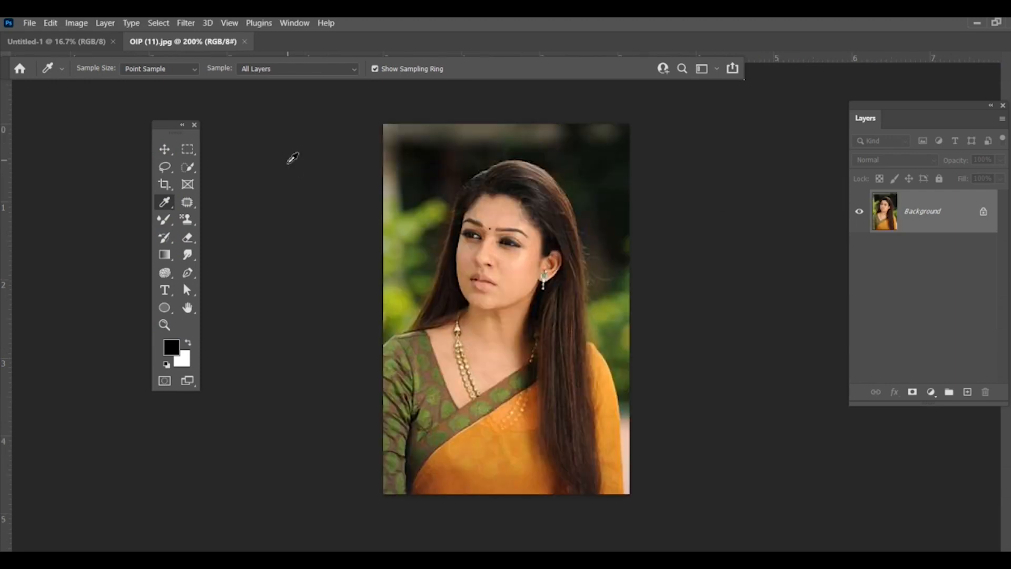
key("ctrl+plus")
key("ctrl+plus")
key("ctrl+plus")
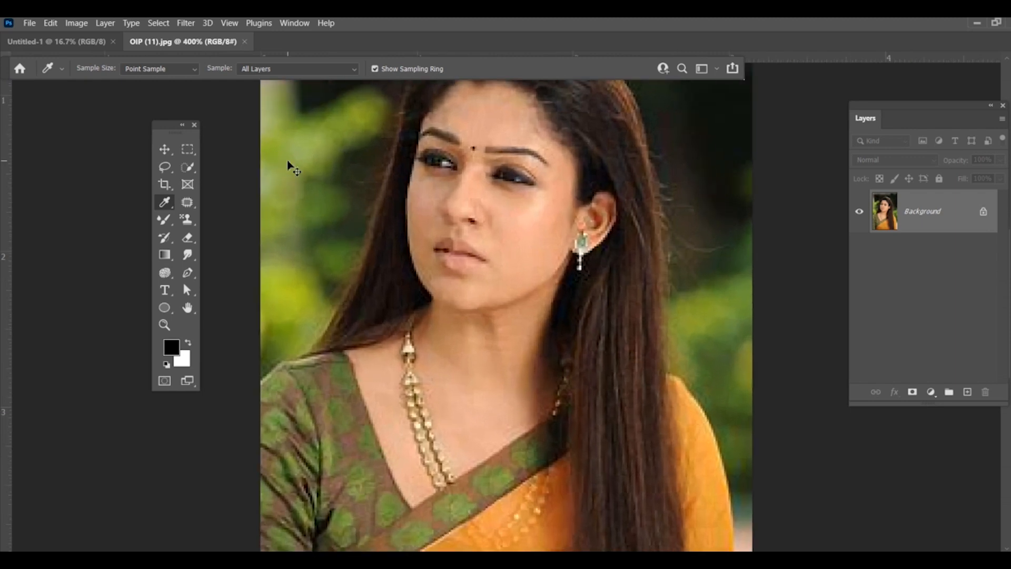
key("ctrl+minus")
key("ctrl+minus")
key("ctrl+minus")
key("ctrl+plus")
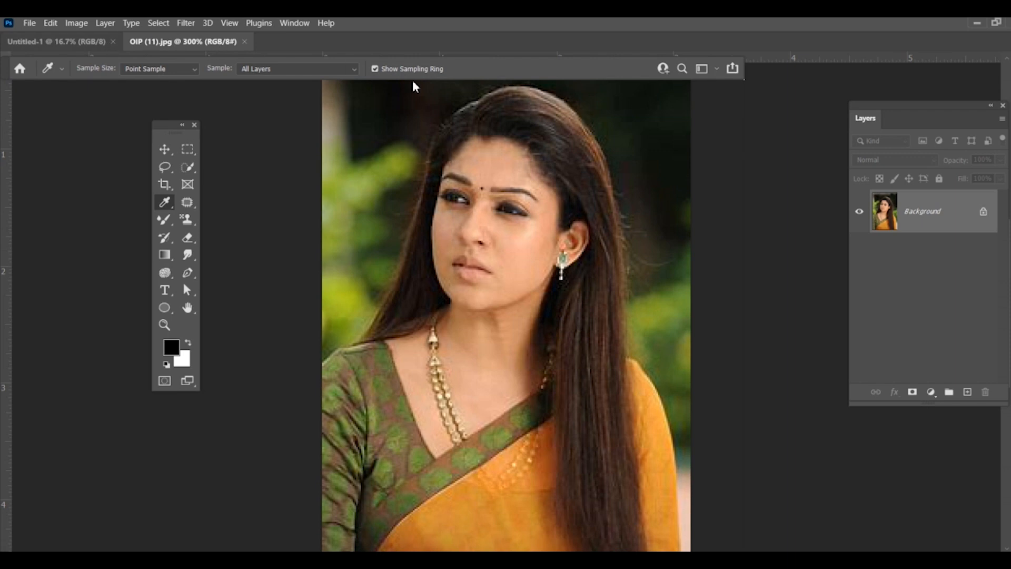
Step: Float OIP (11).jpg in its own window beside the blank page and move the toolbox next to the page
left_click_drag(195, 42, 634, 131)
left_click_drag(549, 124, 642, 144)
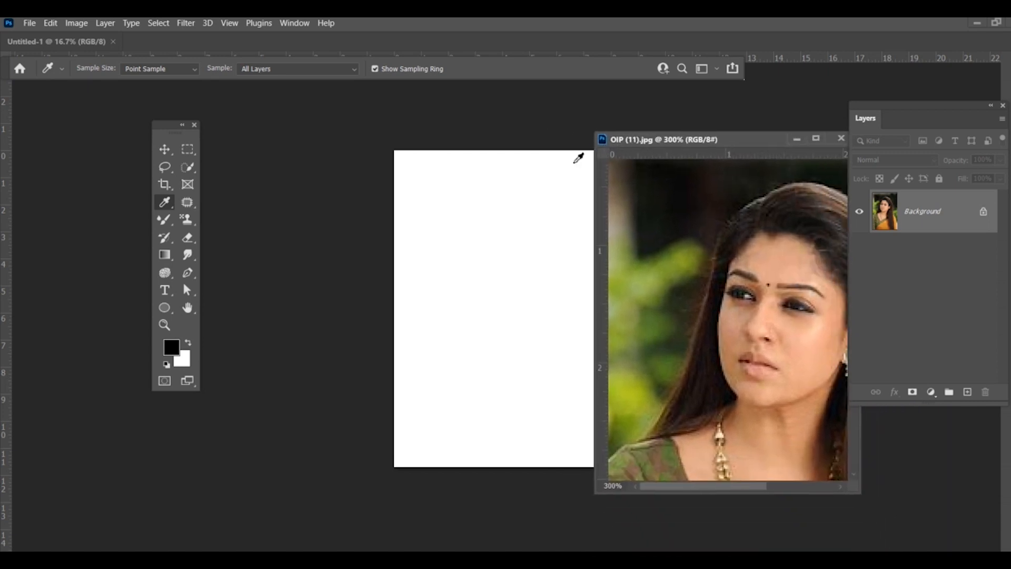
left_click_drag(169, 130, 338, 170)
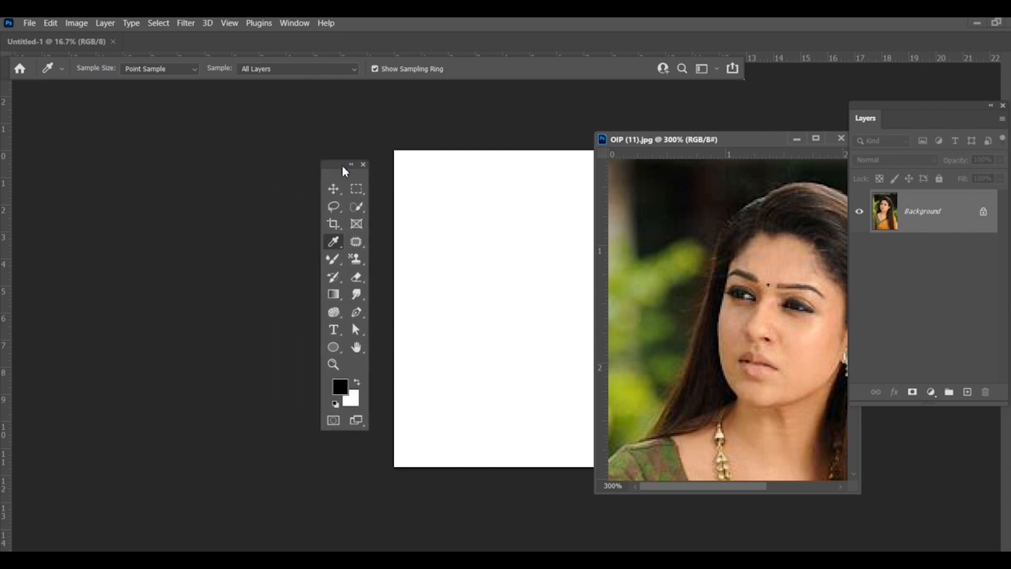
Step: Copy the portrait onto the blank page with the Move tool, sized about 4.43 × 4.96 in, near the page's upper edge
left_click(336, 190)
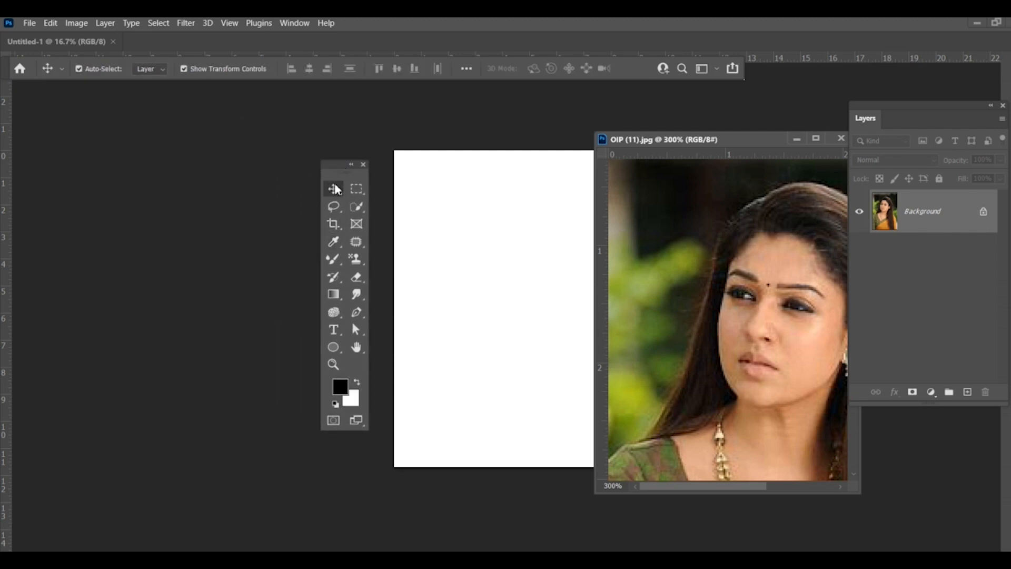
right_click(336, 187)
left_click(382, 192)
left_click_drag(688, 283, 573, 402)
key("Return")
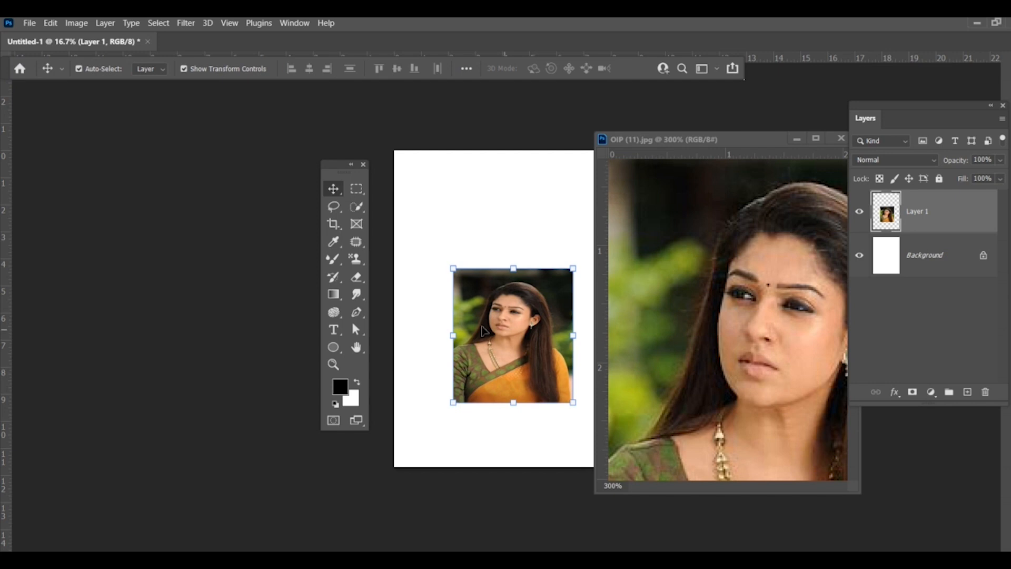
left_click_drag(516, 316, 471, 189)
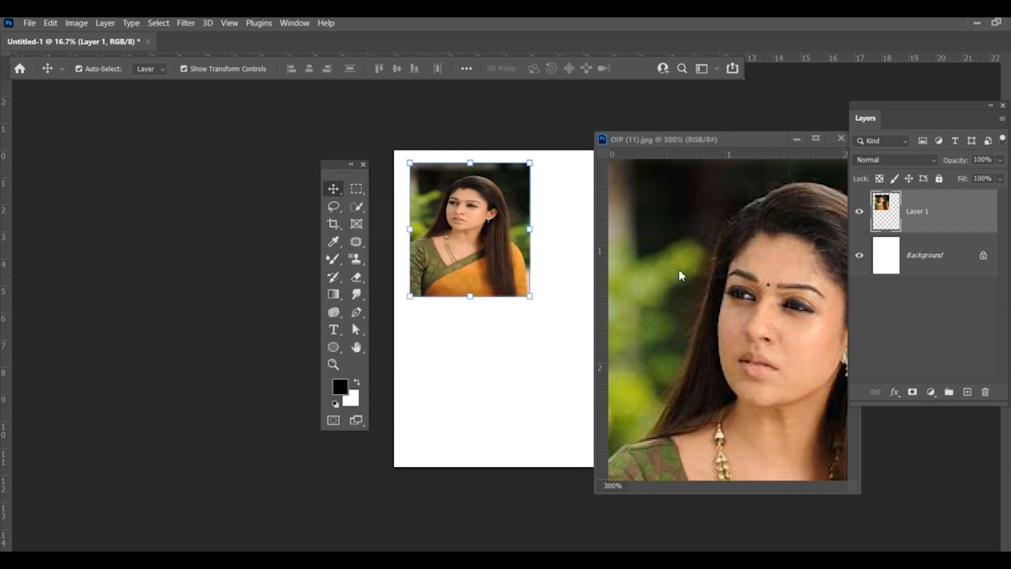
left_click_drag(436, 227, 478, 224)
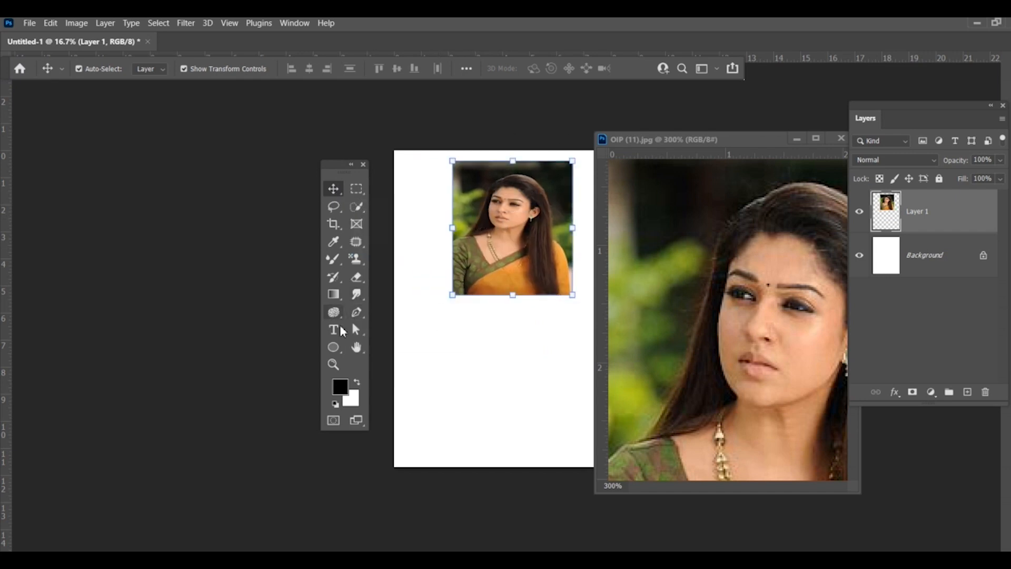
Step: Draw a black rounded rectangle about 3.51 × 2.62 in below the portrait and move it near the page's lower edge
left_click(334, 347)
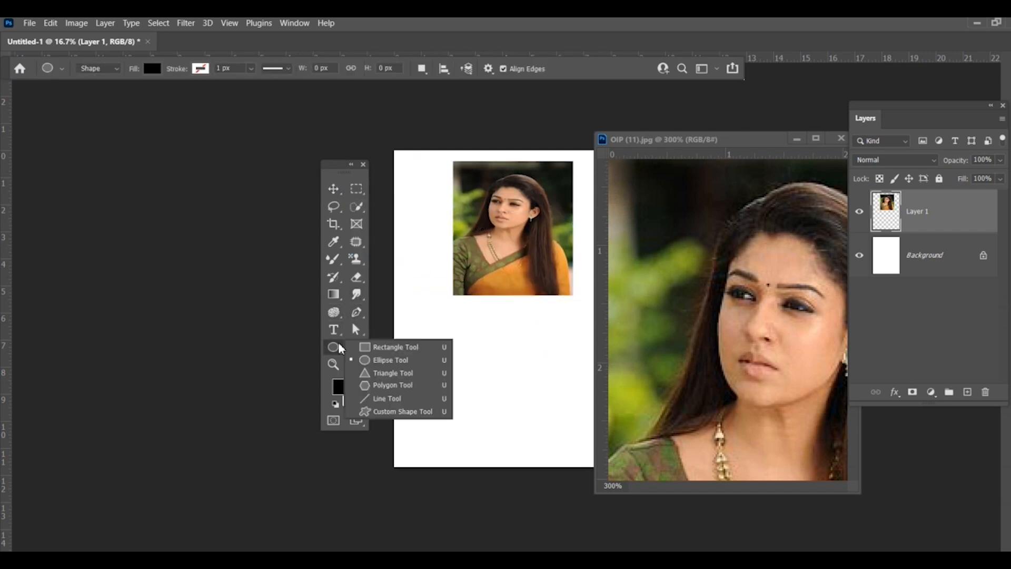
left_click(406, 348)
left_click_drag(426, 338, 520, 408)
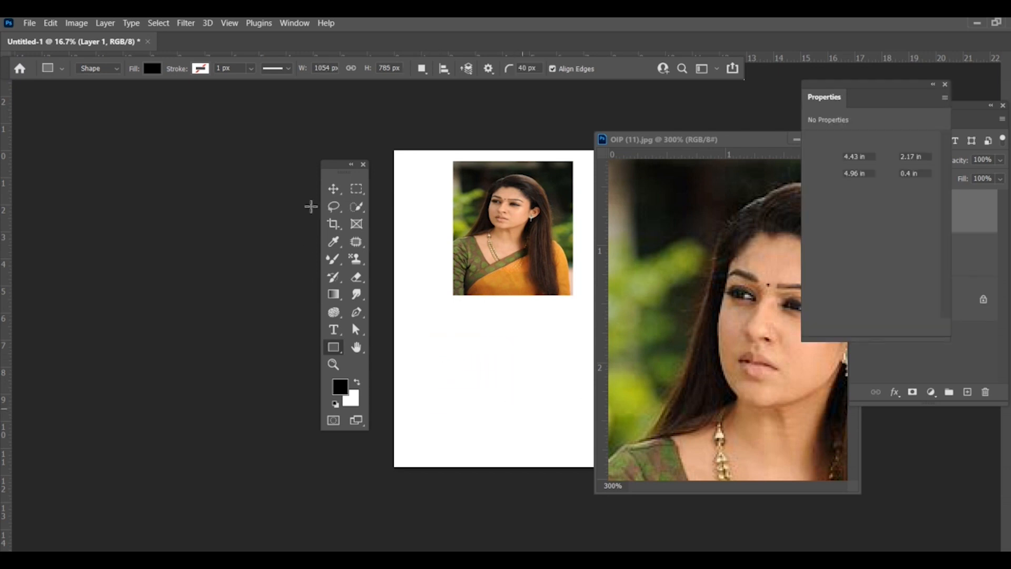
key("v")
mouse_move(467, 379)
left_mouse_down()
mouse_move(443, 325)
mouse_move(519, 334)
mouse_move(534, 367)
mouse_move(491, 384)
mouse_move(475, 420)
left_mouse_up()
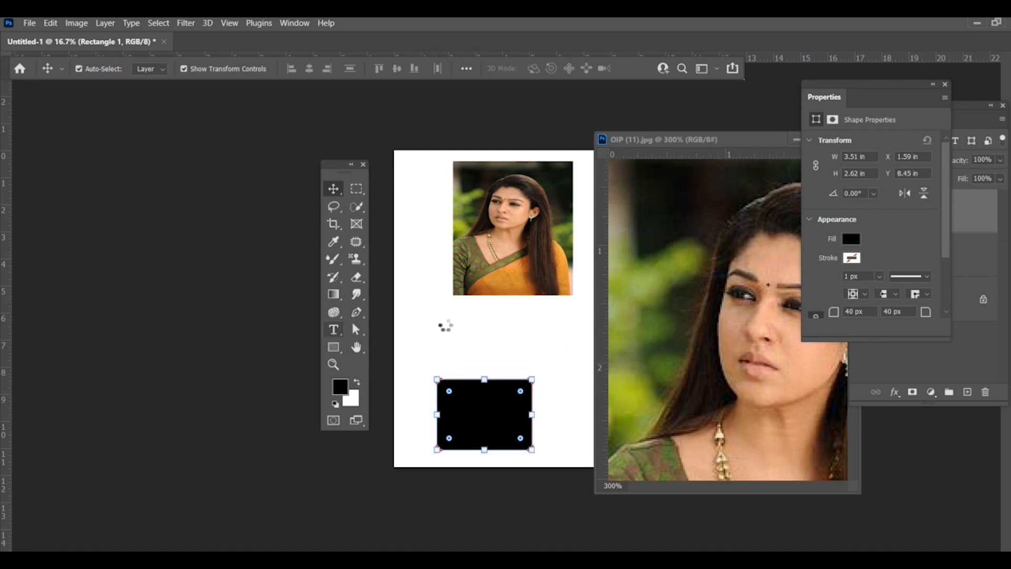
Step: Add the text "hjghghggh" between the portrait and the rectangle and color it purple, a125a1
key("t")
left_click(443, 325)
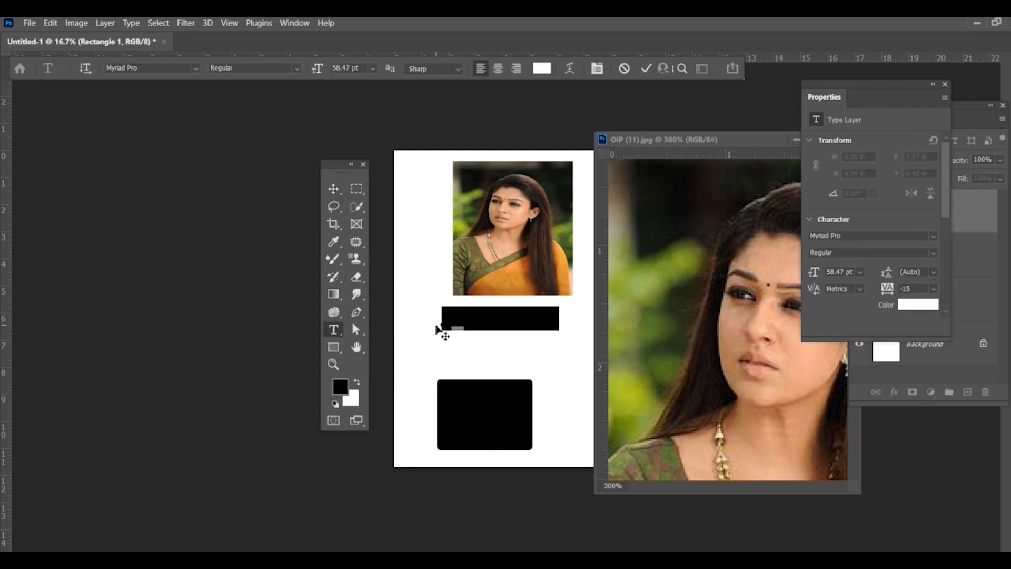
type("NAYANTHA")
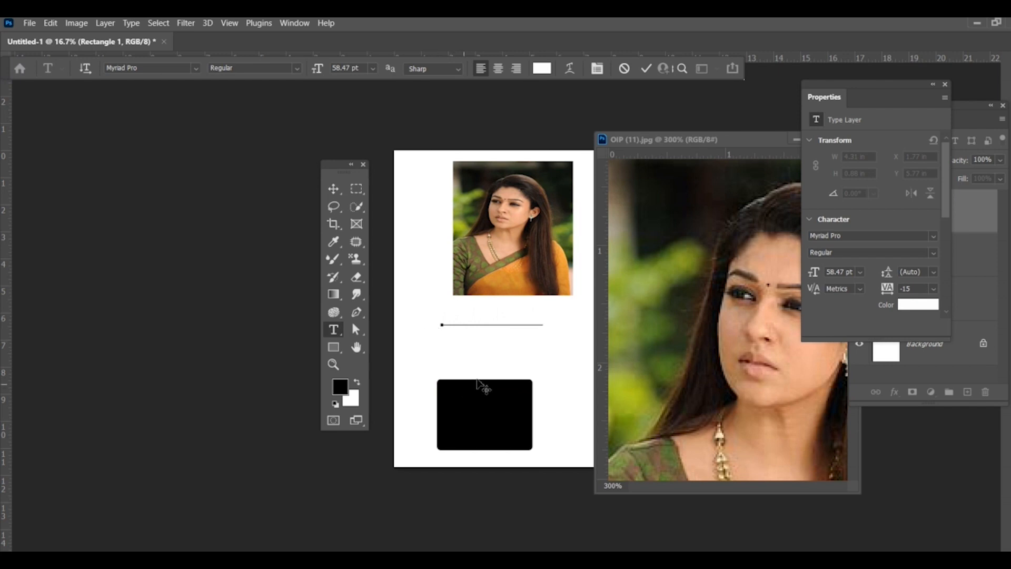
left_click_drag(544, 319, 440, 319)
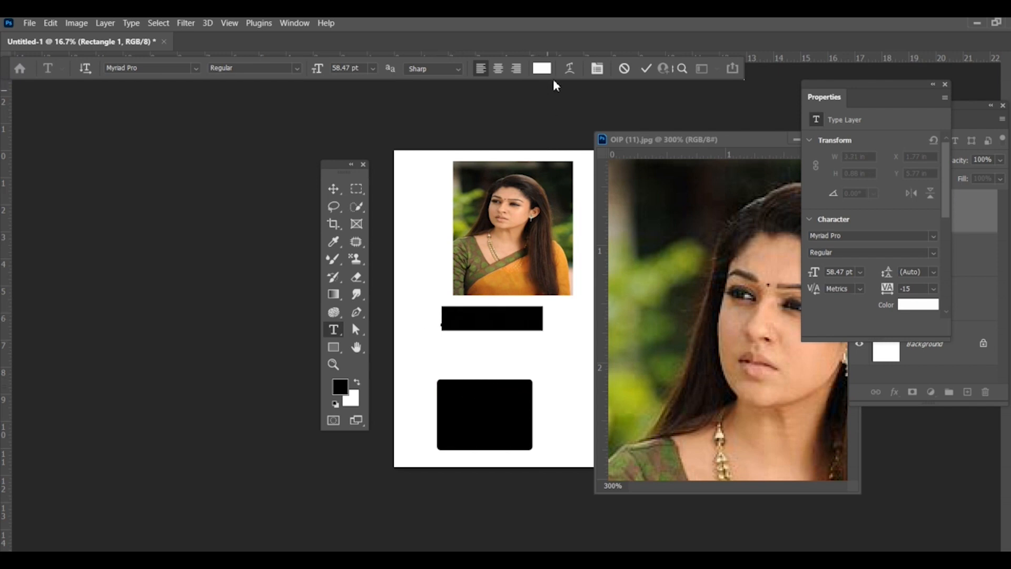
left_click(542, 68)
left_click(215, 323)
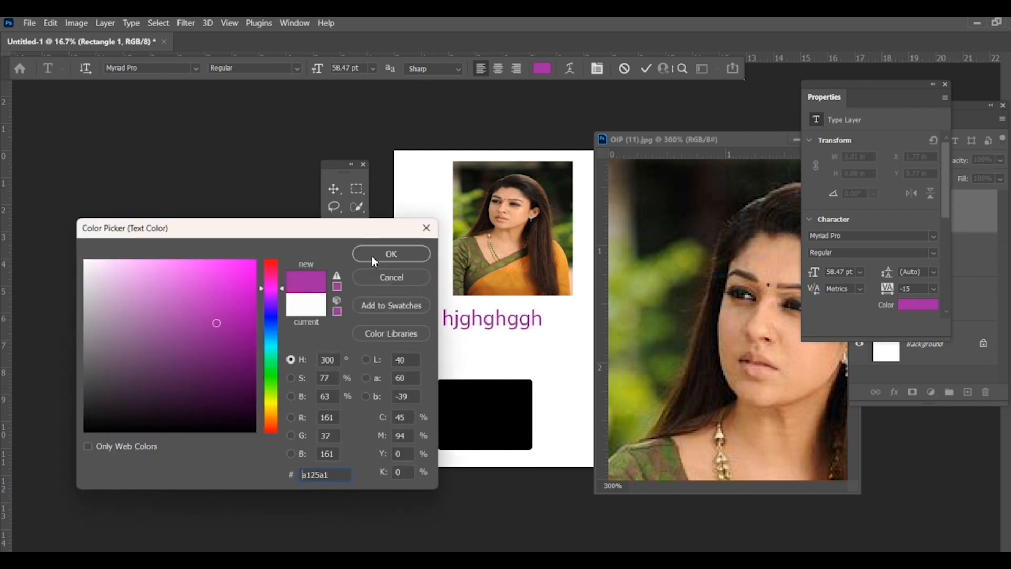
left_click(390, 254)
Step: Rearrange the portrait, text and black rectangle with the Move tool into a closely spaced column on the page
left_click(336, 188)
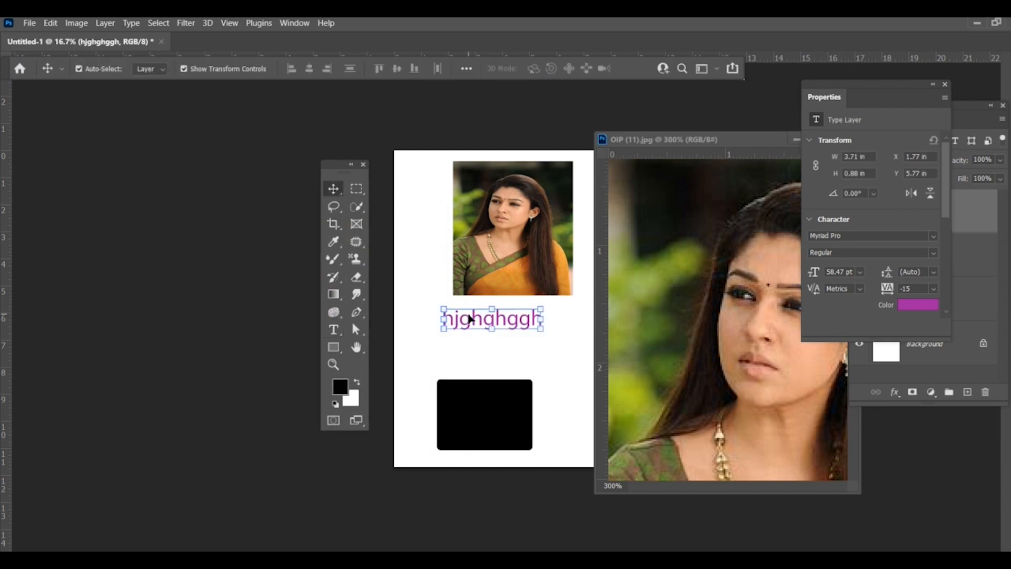
left_click_drag(467, 318, 502, 311)
left_click_drag(498, 412, 530, 364)
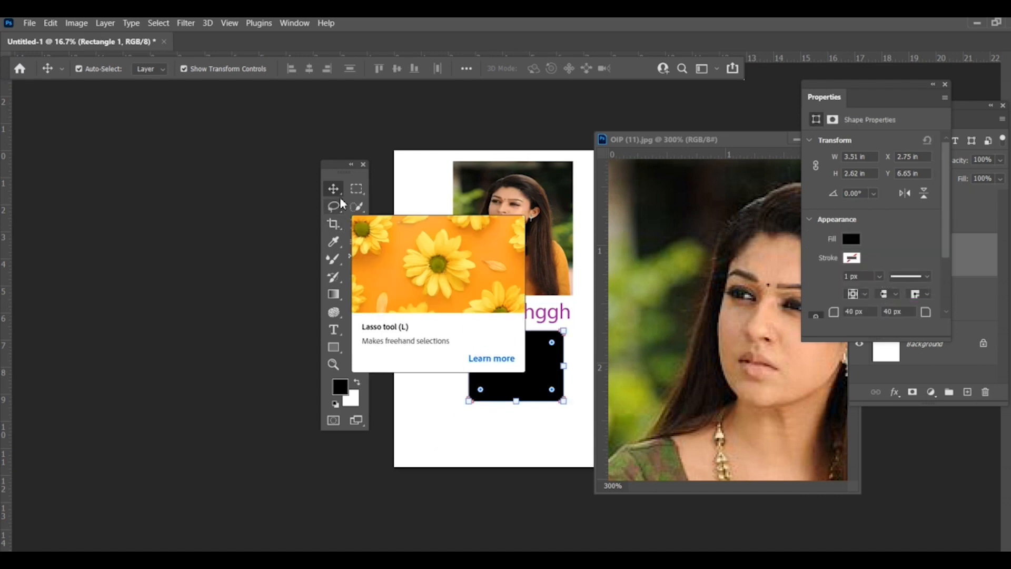
left_click_drag(474, 258, 483, 257)
left_click_drag(489, 318, 478, 319)
left_click_drag(512, 356, 505, 355)
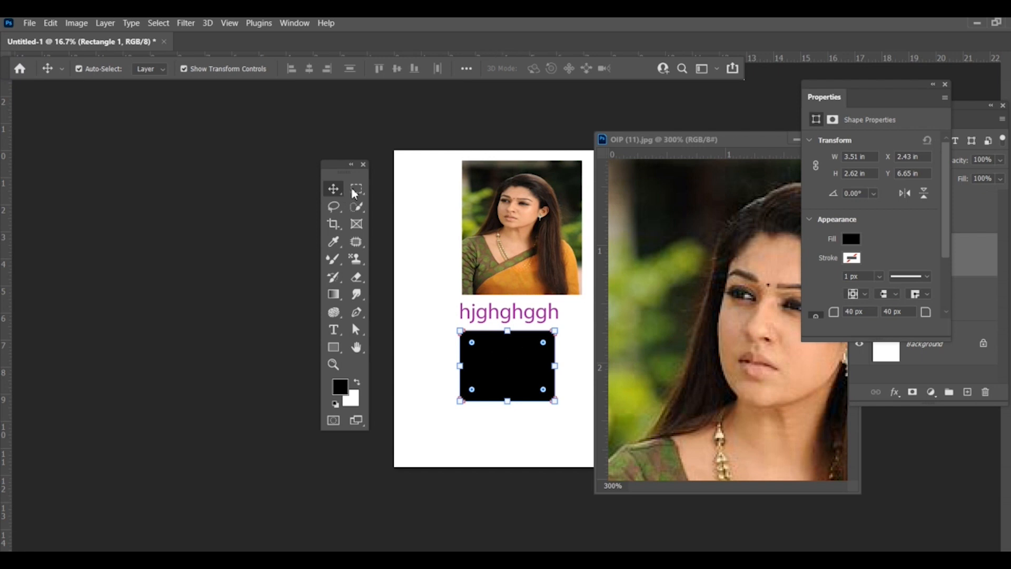
Step: Draw a white artboard beside the page with the Artboard tool and resize it to about 6.27 × 8.67 in
right_click(328, 194)
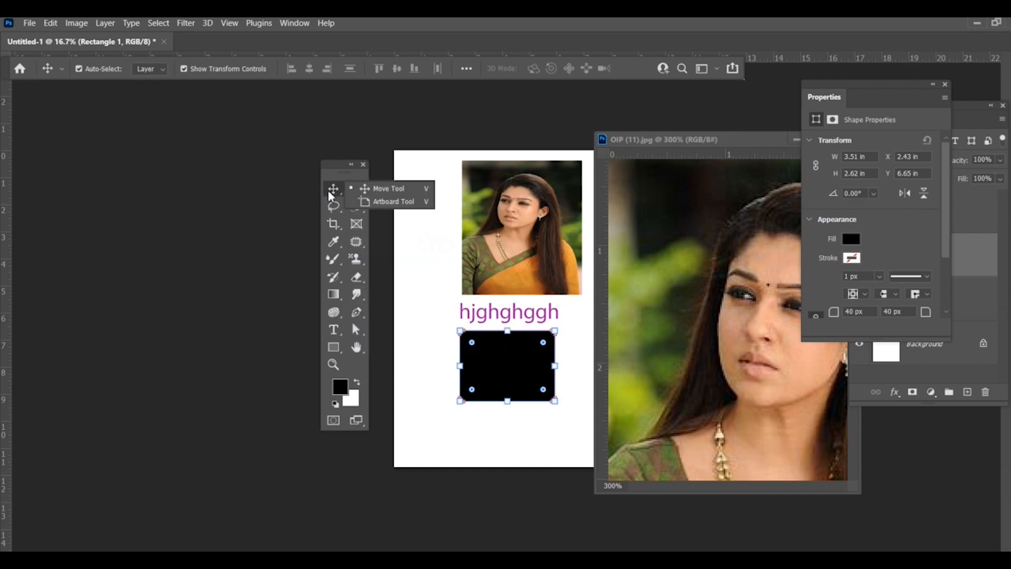
left_click(387, 203)
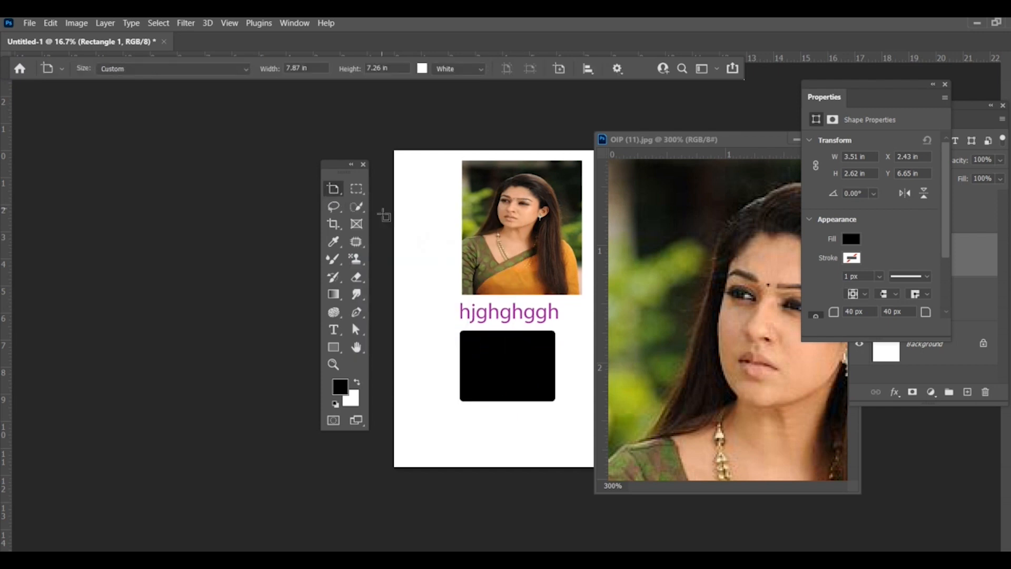
left_click_drag(173, 176, 301, 423)
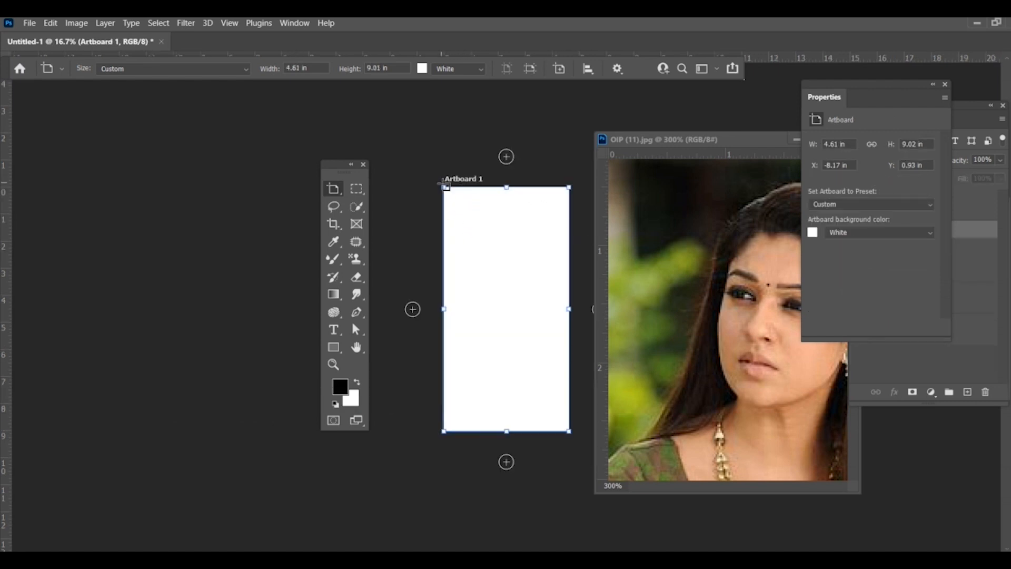
left_click_drag(442, 185, 399, 196)
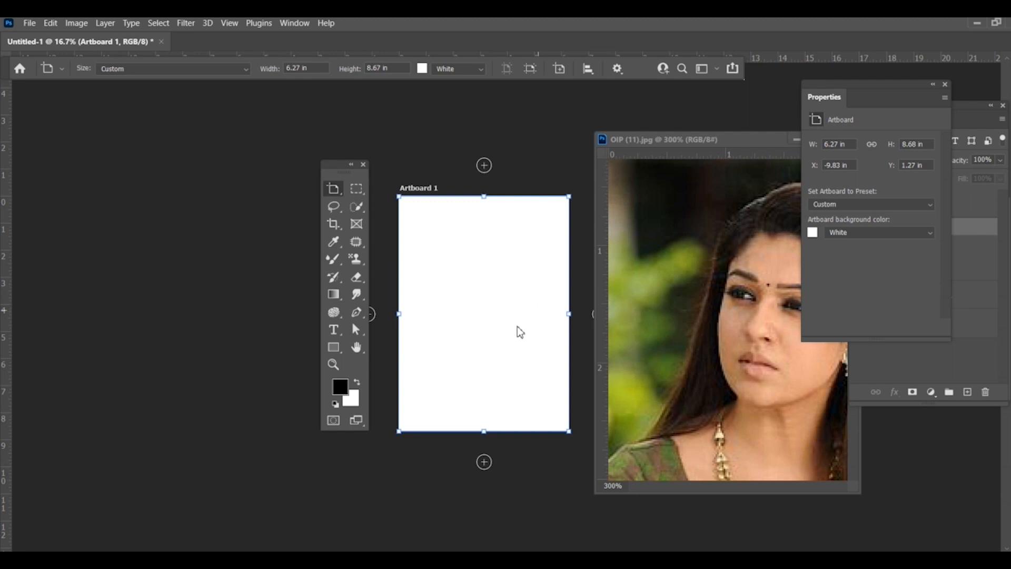
right_click(333, 189)
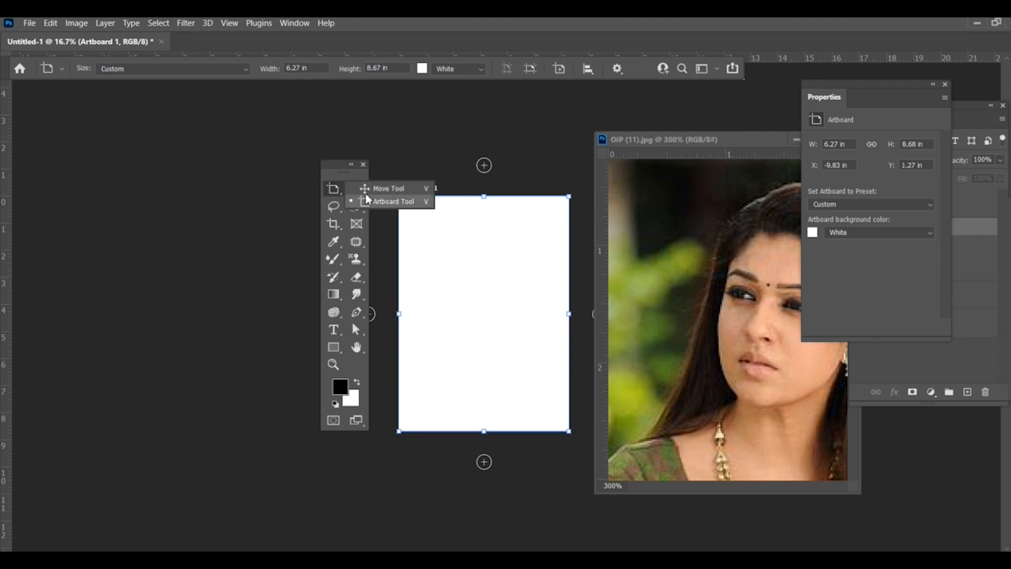
left_click(332, 197)
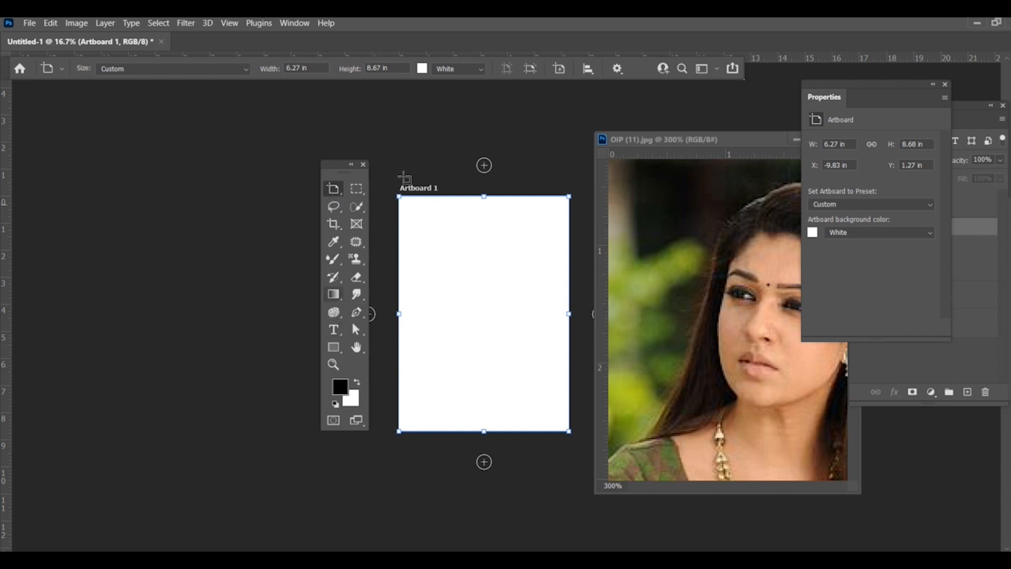
Step: Close the floating OIP (11).jpg image window
left_click_drag(648, 146, 515, 140)
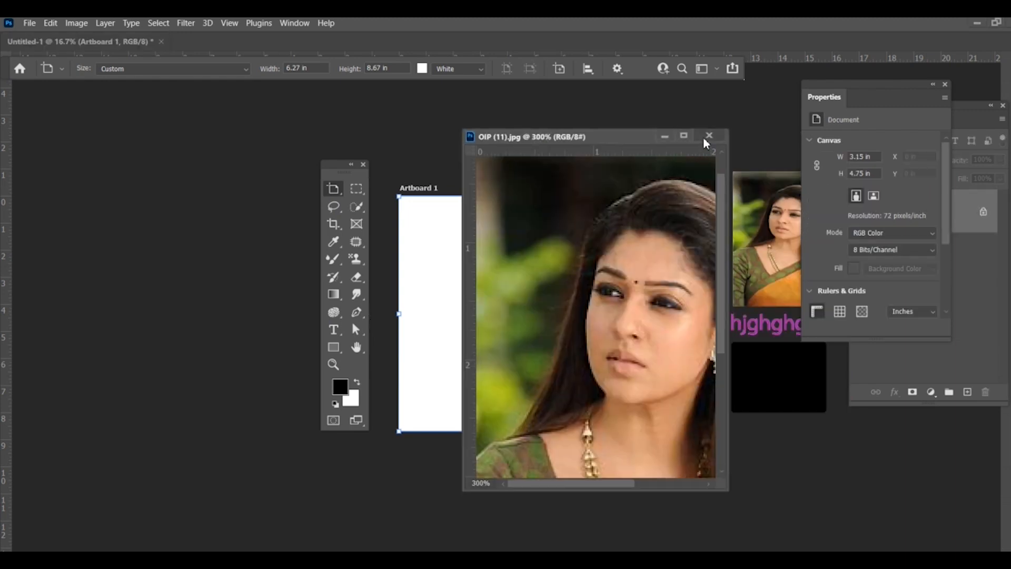
left_click(704, 139)
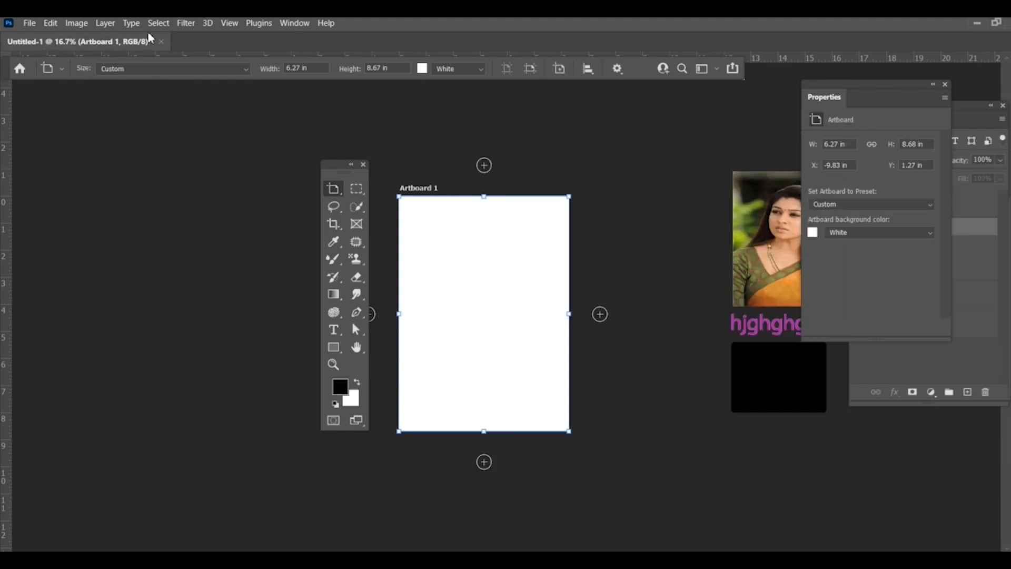
Step: Open the image 6e2b5dfac346fad82b844e714821a8fd.jpg and shift the floating tools panel farther away from the photo
left_click(29, 23)
left_click(41, 49)
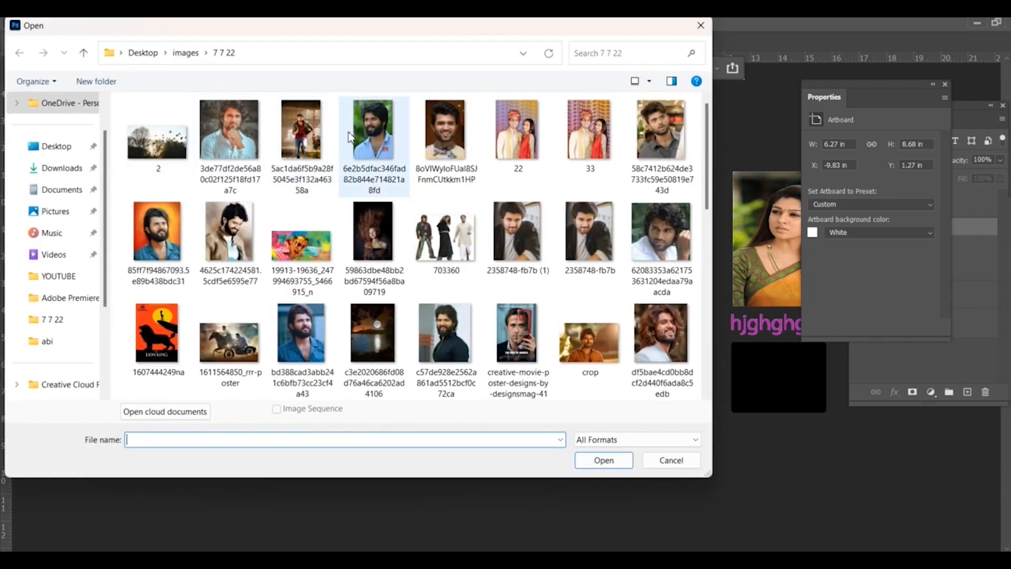
double_click(348, 138)
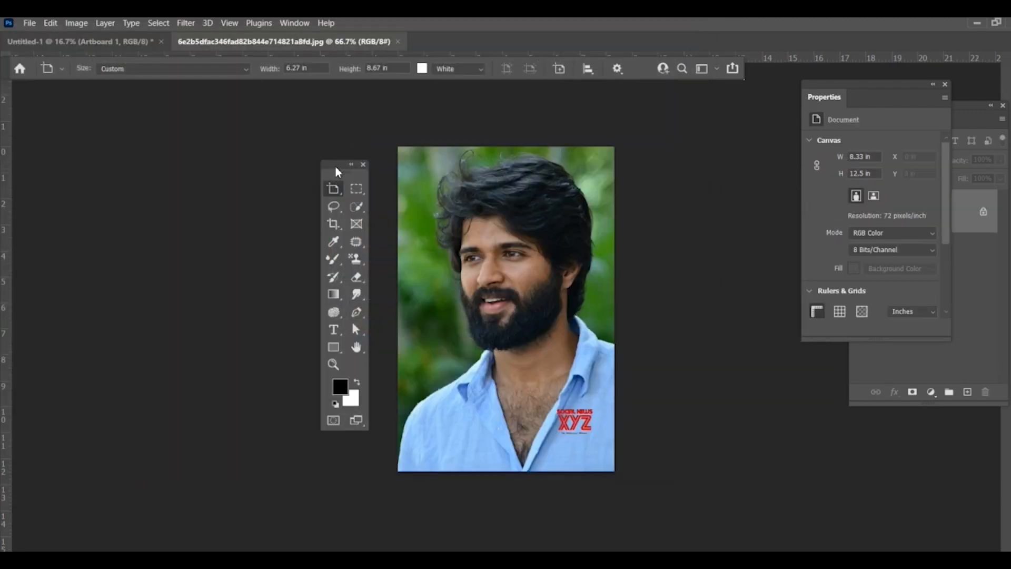
left_click_drag(336, 168, 304, 161)
Step: Create a new blank white document, 8.27 × 11.69 in at 300 pixels/inch
left_click(29, 23)
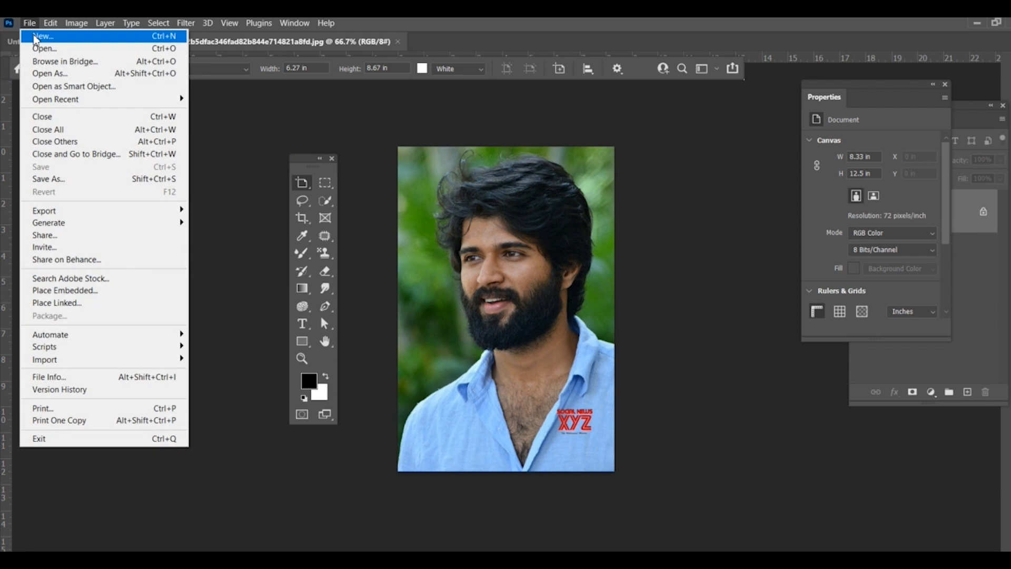
left_click(35, 37)
left_click(757, 524)
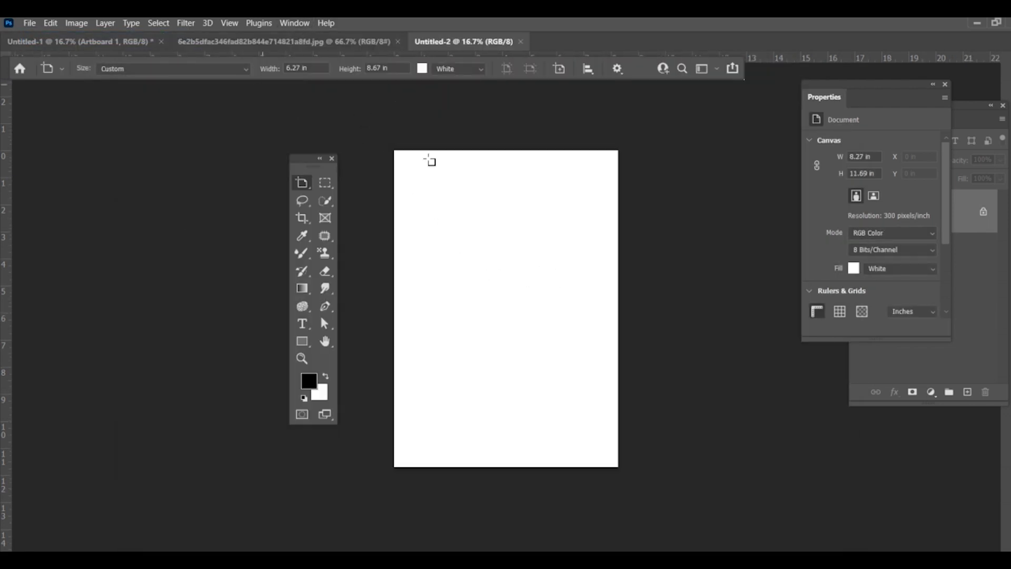
Step: Bring the photo document to the front and tile all open documents vertically
left_click(149, 42)
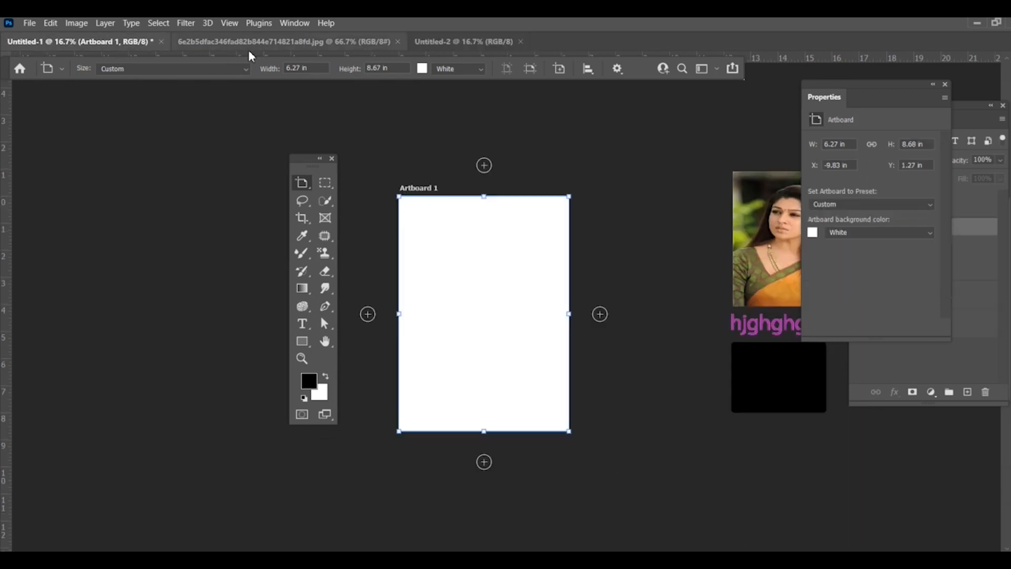
left_click(232, 42)
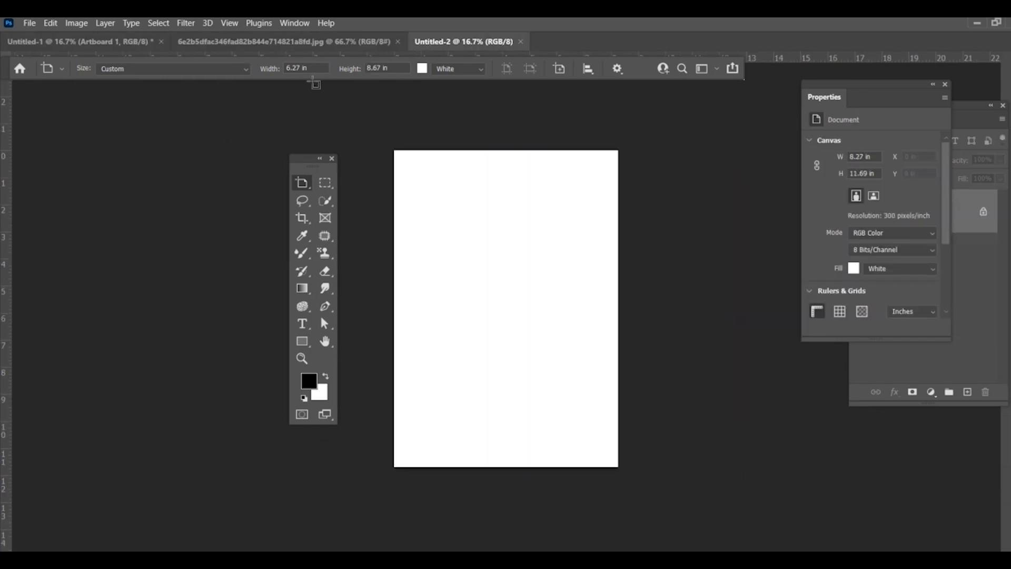
left_click(214, 46)
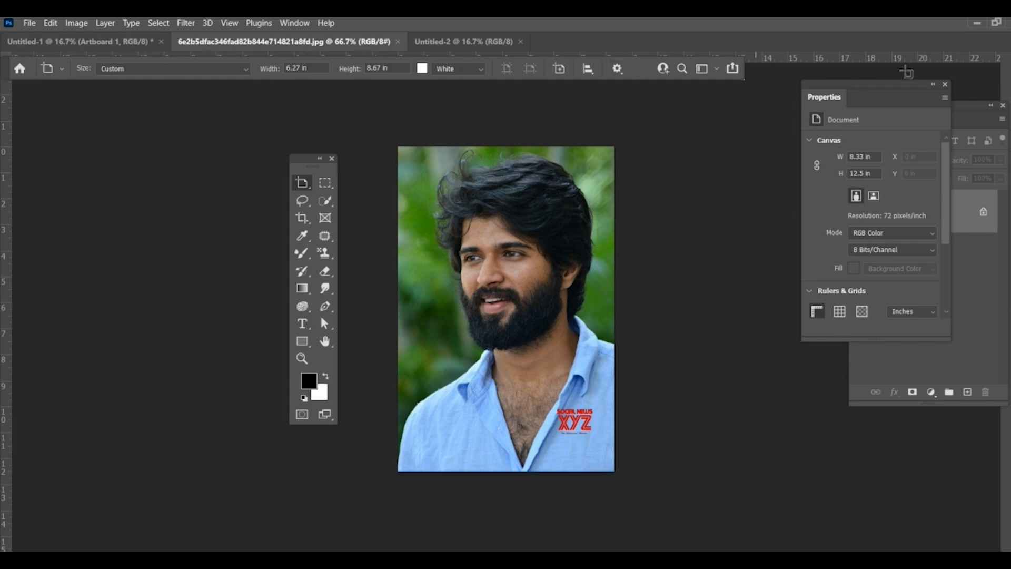
left_click(300, 21)
mouse_move(330, 30)
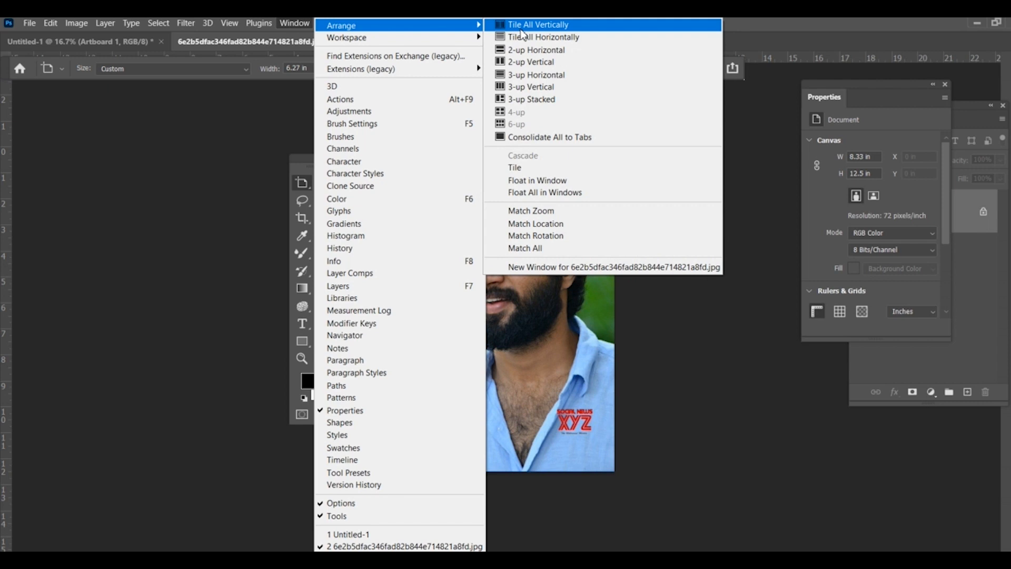
left_click(522, 29)
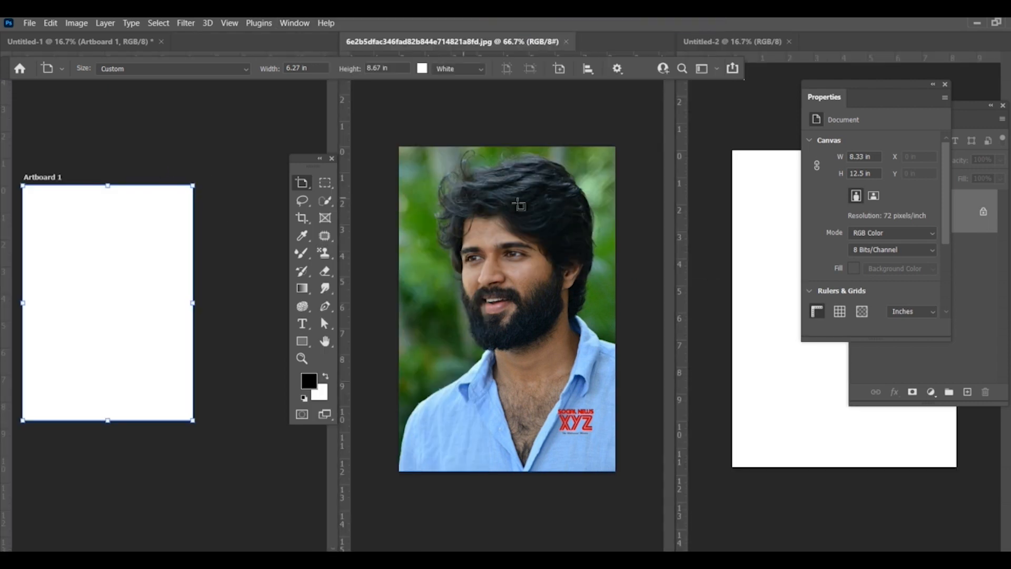
Step: Close the Untitled-1 document without saving and move the floating tools panel off the photo into the gap beside it
left_click(162, 43)
left_click(527, 235)
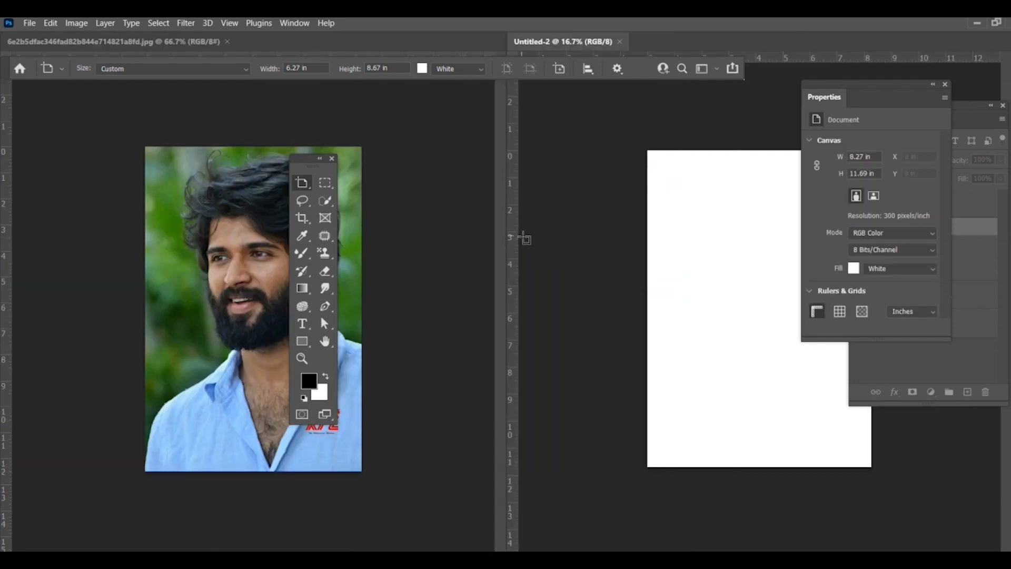
left_click_drag(310, 161, 415, 151)
Step: Switch from the Artboard tool to the Move tool
right_click(407, 173)
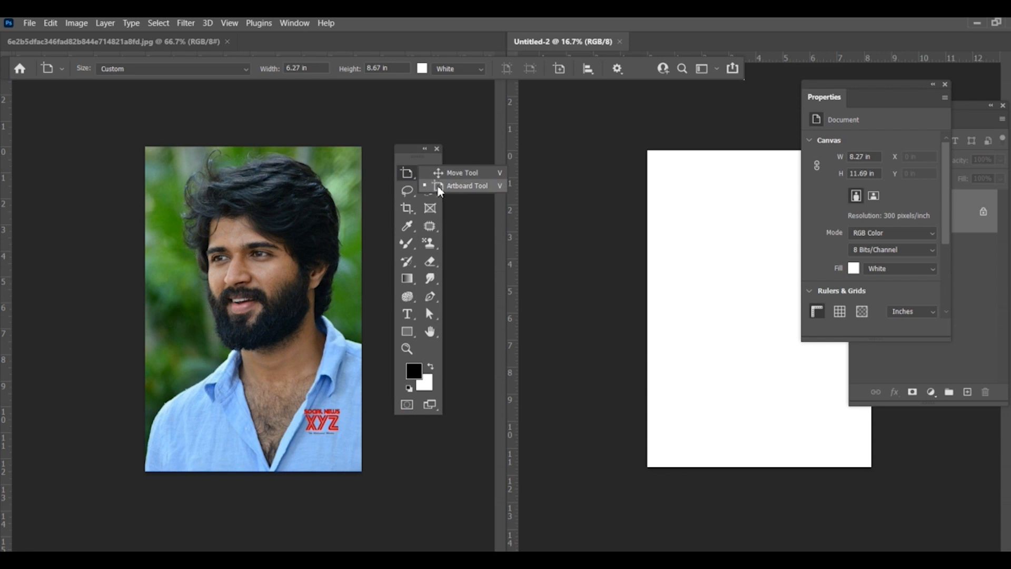
left_click(402, 168)
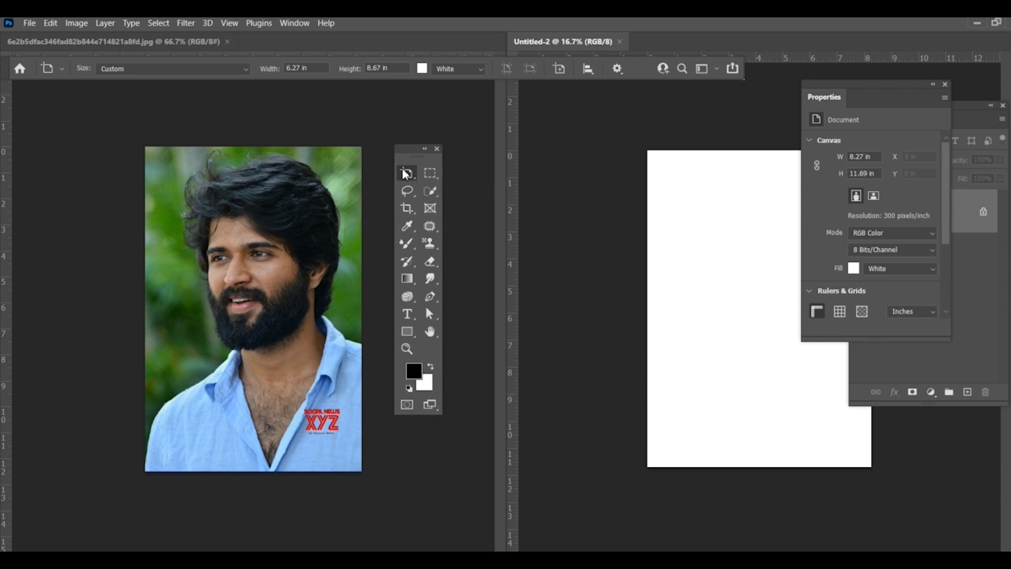
right_click(406, 169)
left_click(435, 173)
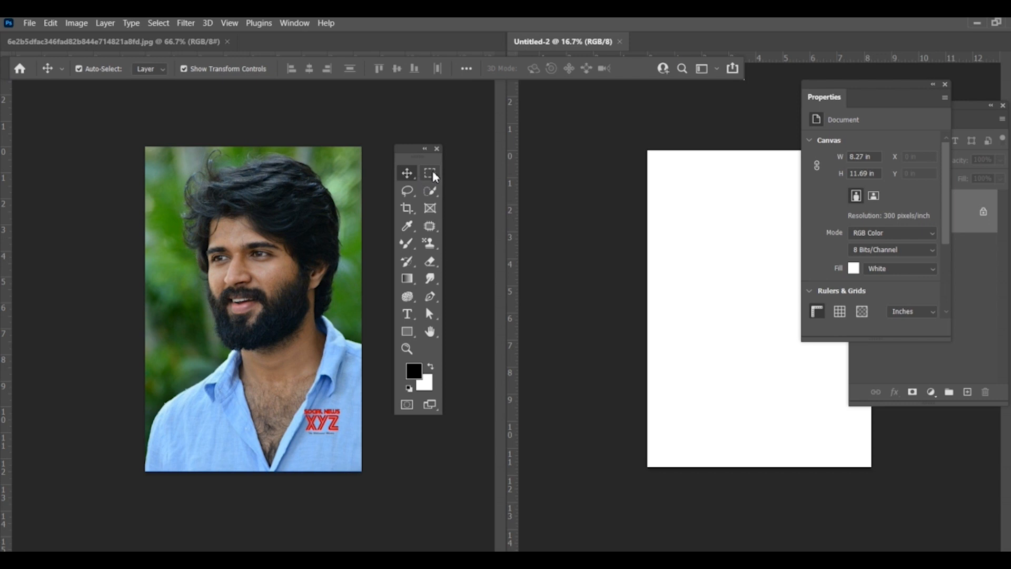
Step: Select the man's head and shoulders with the Rectangular Marquee tool and nudge the selection slightly towards the photo's left edge
left_click(429, 173)
right_click(429, 172)
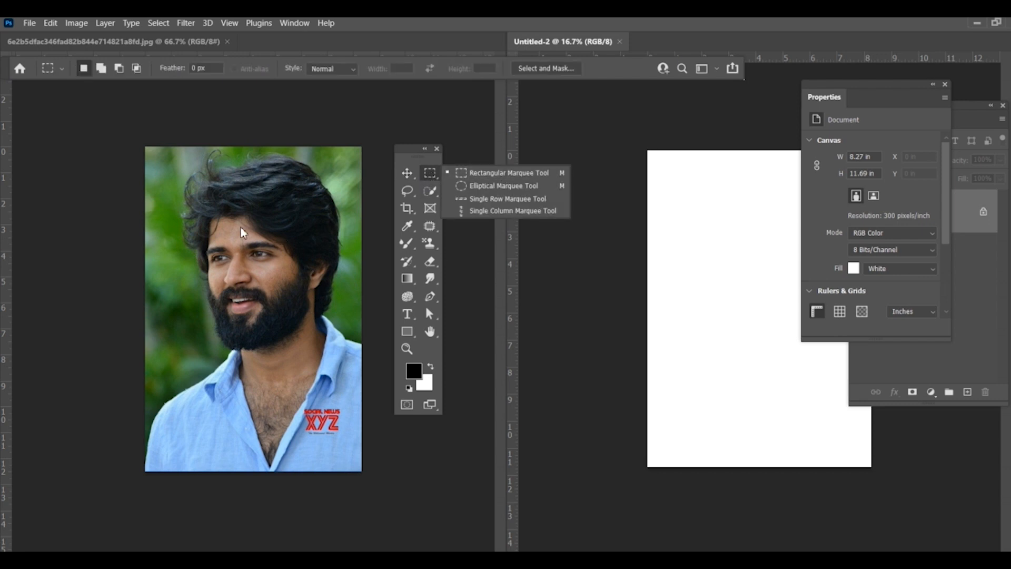
left_click(435, 178)
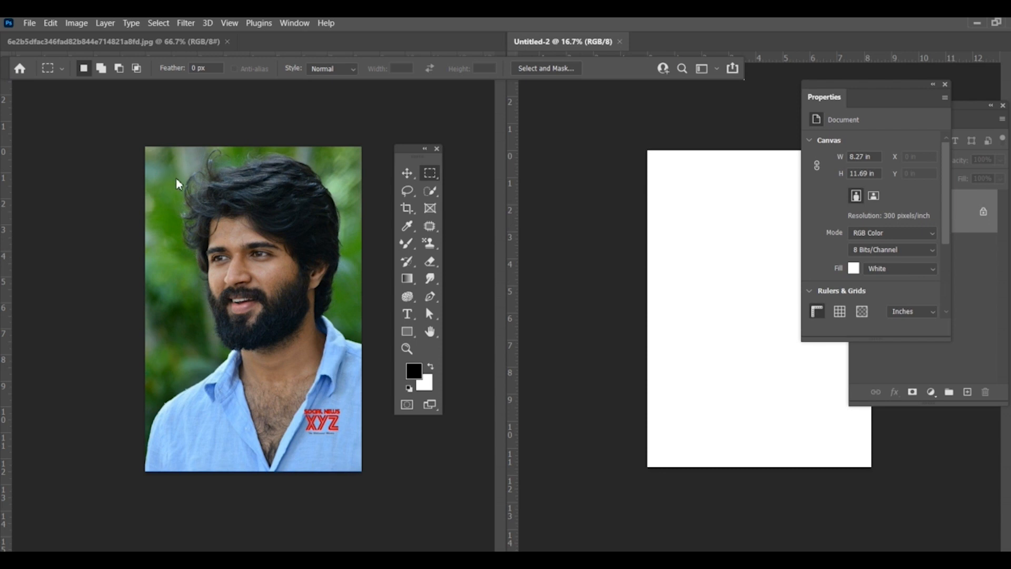
right_click(429, 174)
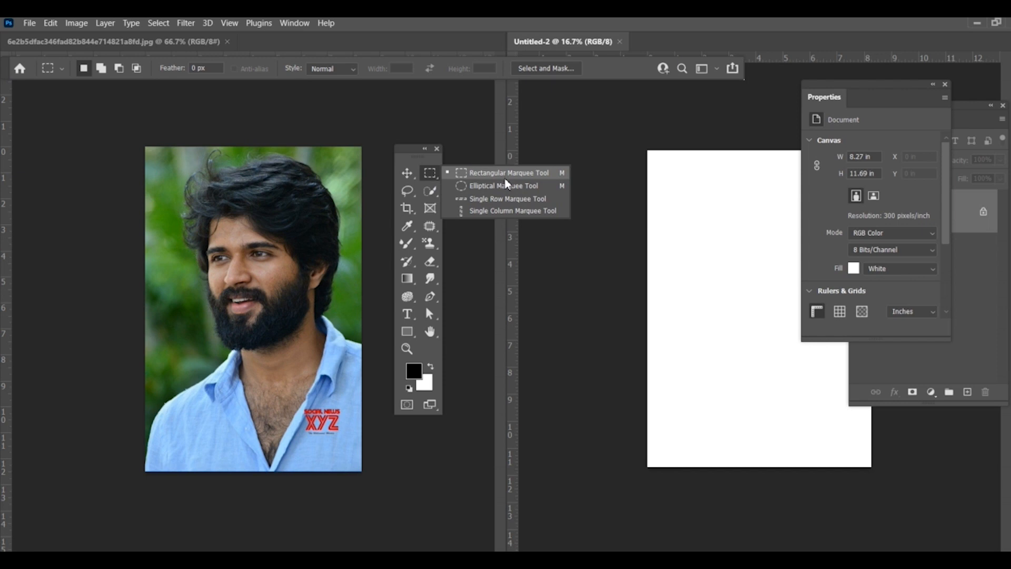
left_click(504, 179)
left_click(179, 168)
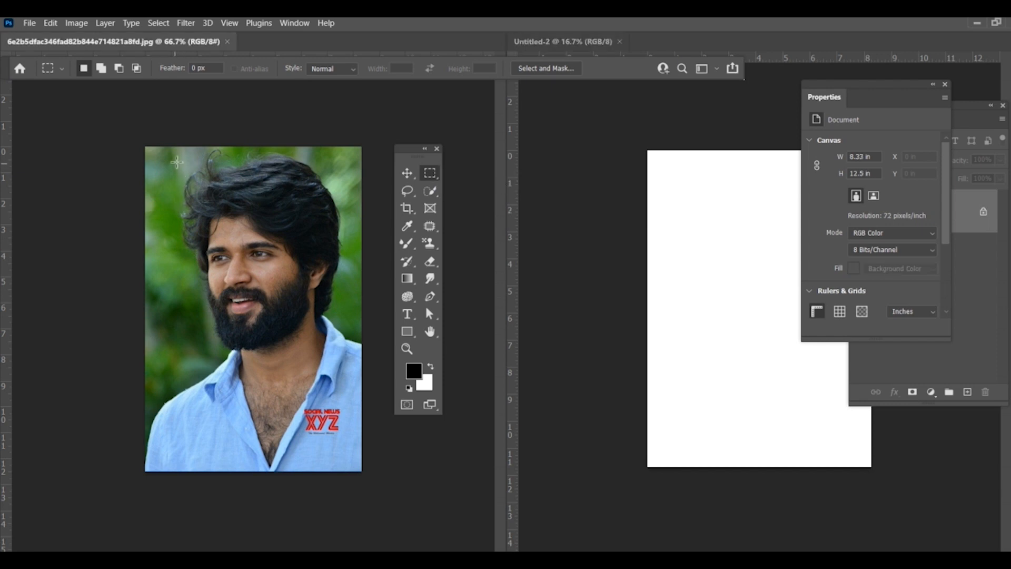
left_click_drag(176, 154, 351, 377)
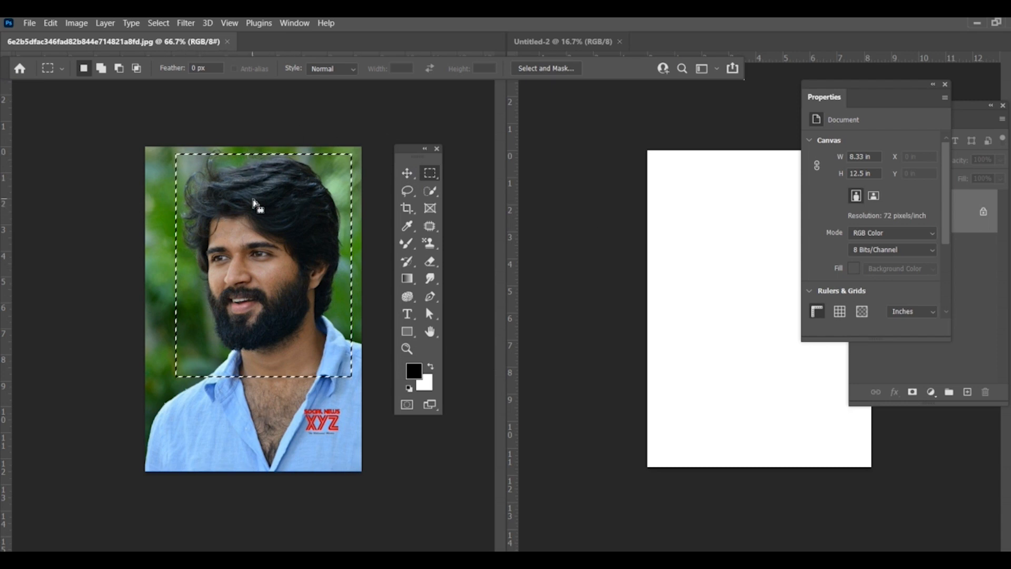
left_click_drag(252, 202, 232, 208)
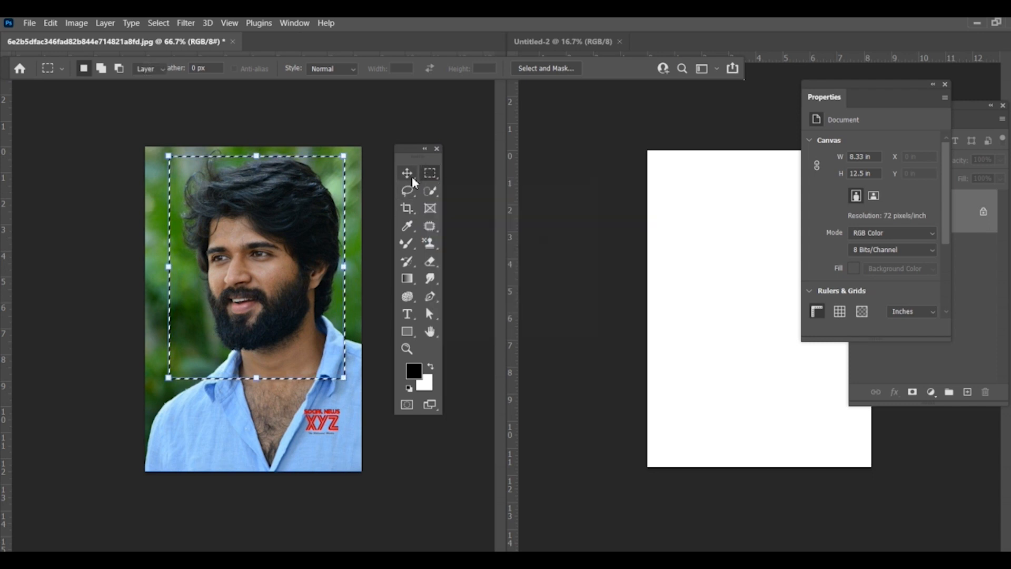
Step: Copy the rectangular selection into Untitled-2 with the Move tool and enlarge it to about 3.7 × 4.49 in near the page's upper-left corner
left_click(411, 177)
left_click_drag(260, 218, 718, 230)
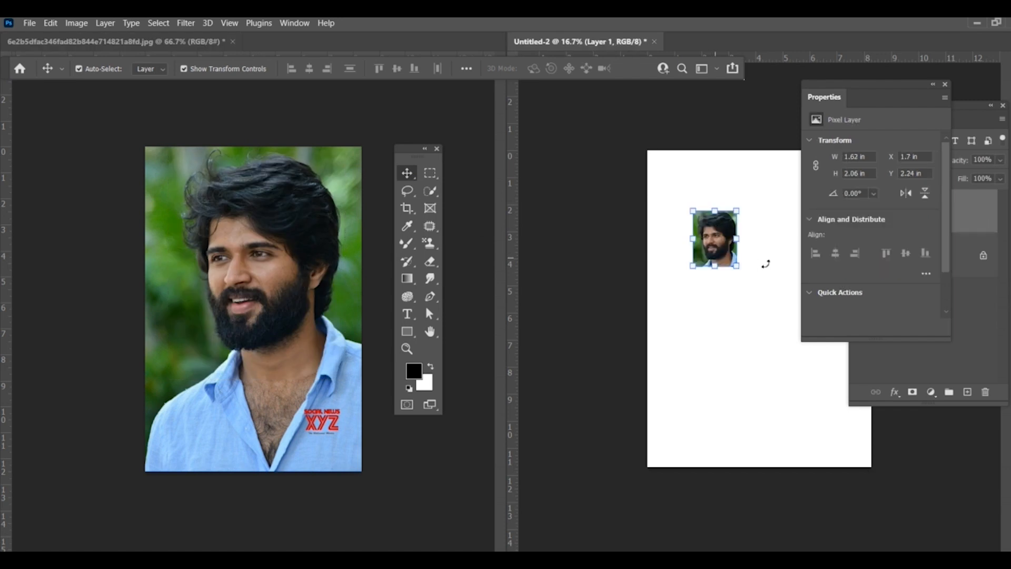
left_click_drag(736, 265, 824, 373)
left_click_drag(736, 329, 706, 281)
key("Return")
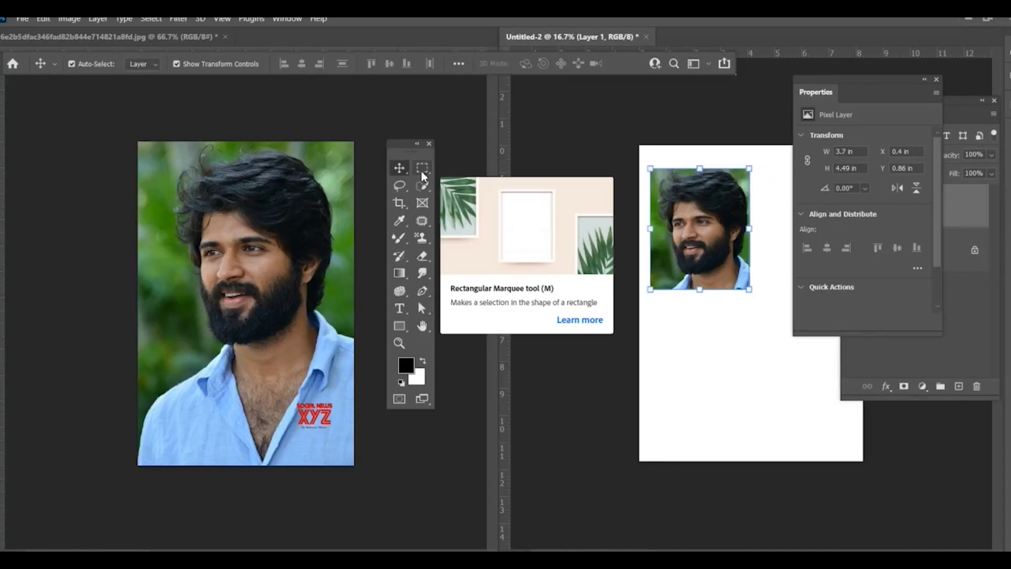
Step: Select the man's head in the source photo with a nearly circular Elliptical Marquee selection
left_click(427, 170)
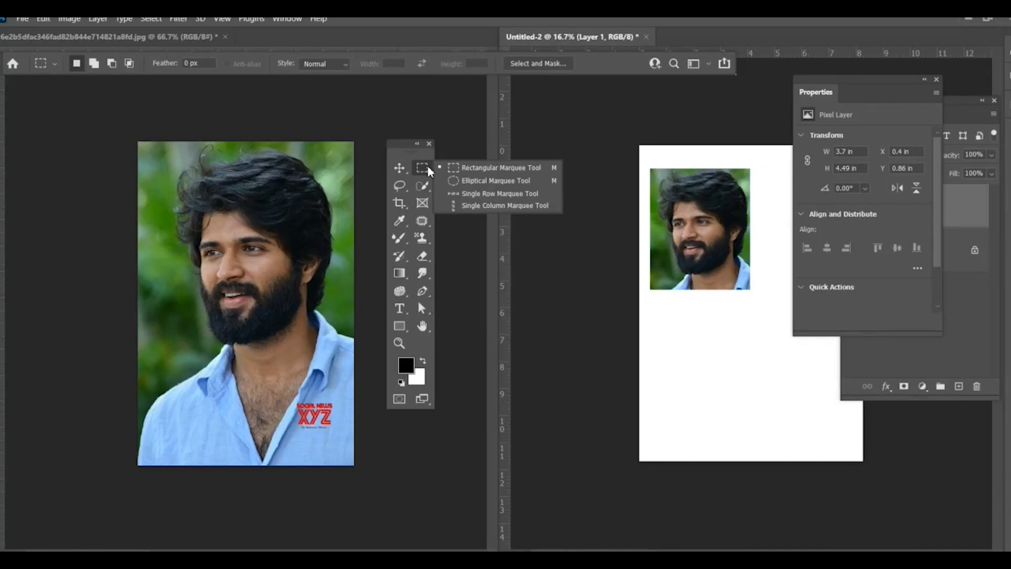
left_click(461, 182)
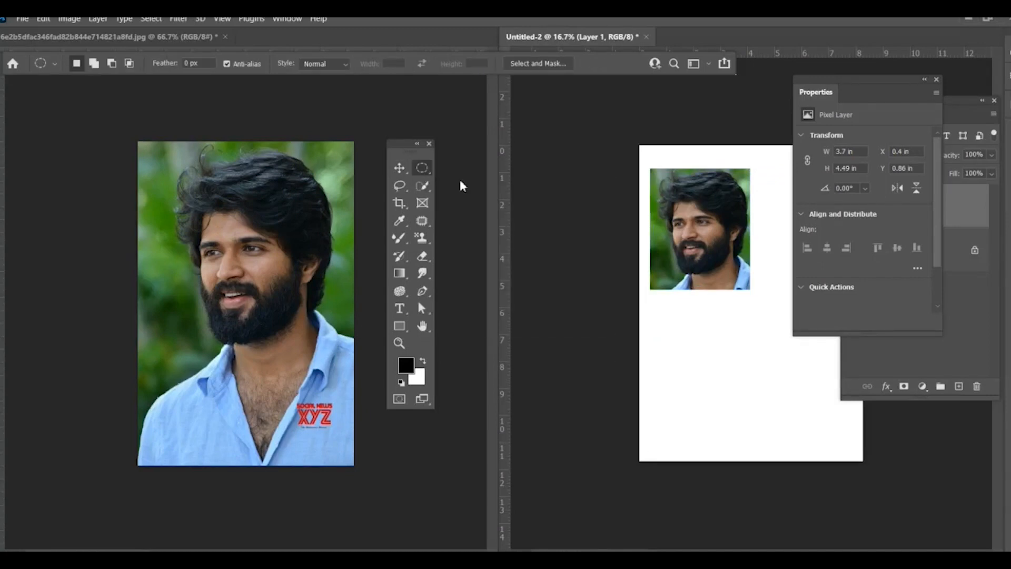
left_click(201, 187)
left_click_drag(158, 167, 344, 387)
Step: Copy the elliptical selection into Untitled-2 and enlarge it to about 3.75 × 3.67 in, placed below the rectangular cutout
left_click(399, 168)
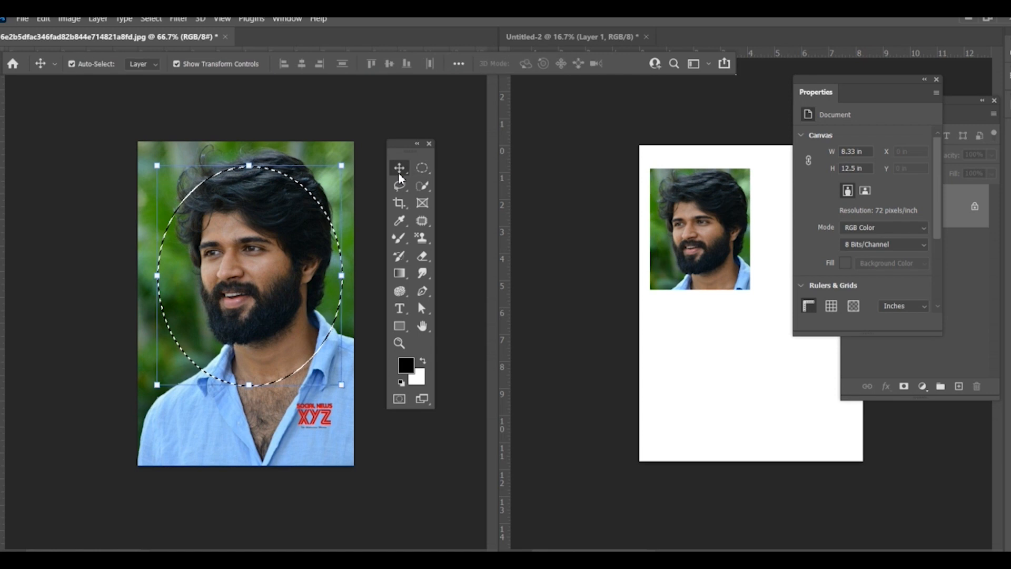
left_click_drag(272, 249, 744, 424)
key("ctrl+t")
left_click_drag(681, 377, 693, 360)
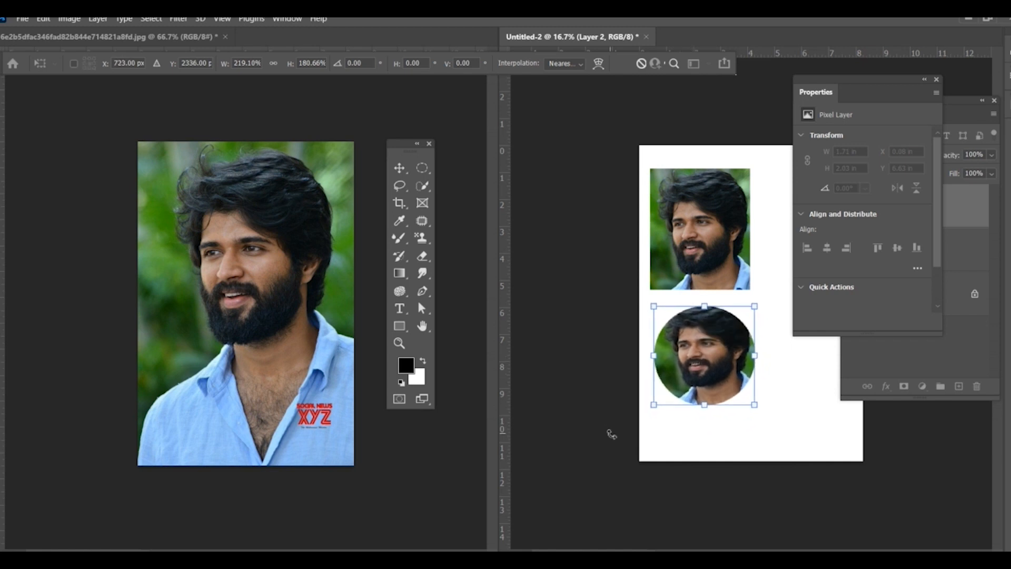
key("Return")
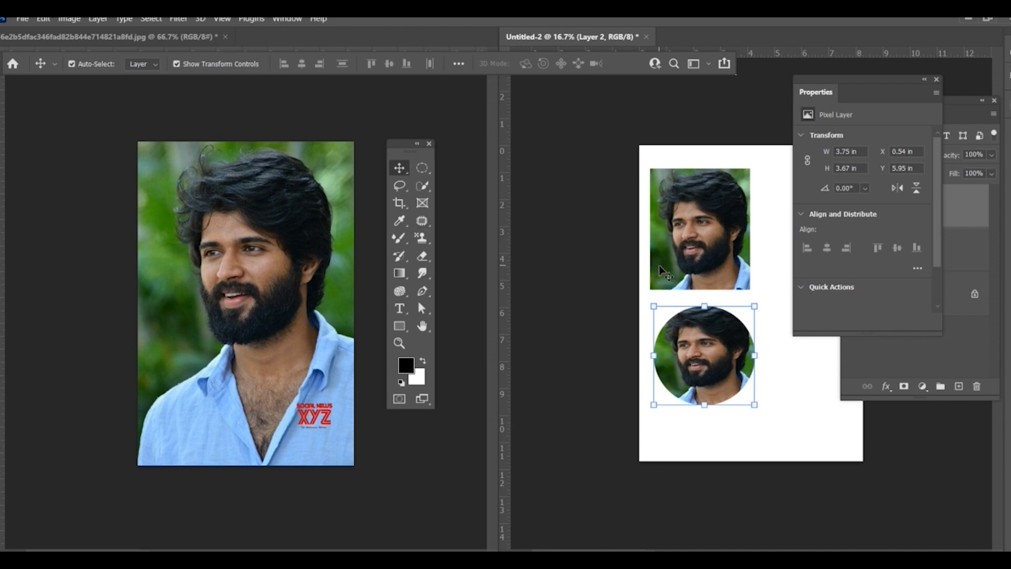
Step: Trace a freehand Lasso selection around the man's hair, face and shirt in the source photo
left_click(399, 185)
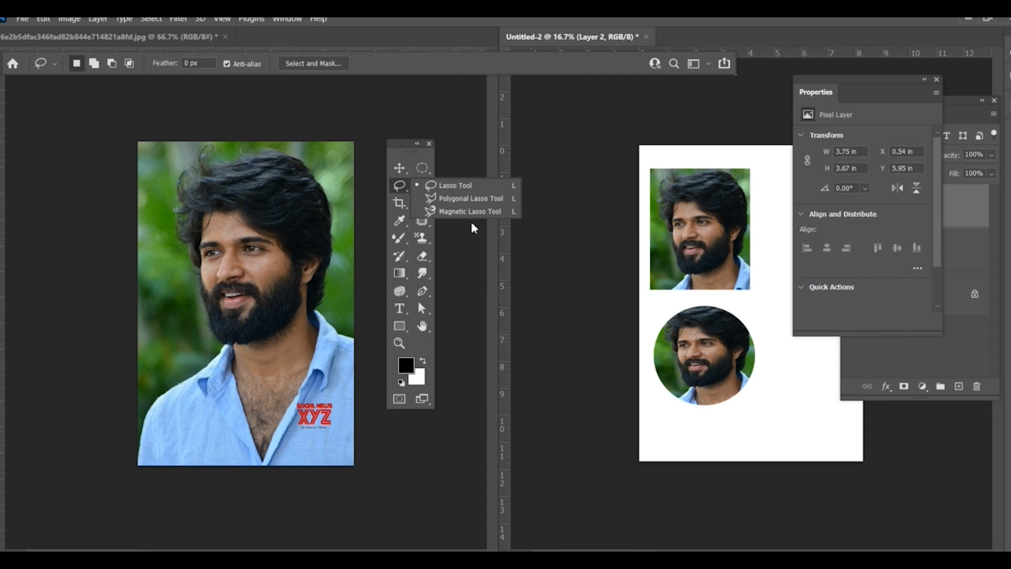
left_click(463, 198)
left_click(404, 190)
left_click(448, 185)
mouse_move(228, 167)
left_mouse_down()
mouse_move(232, 155)
mouse_move(260, 149)
mouse_move(309, 158)
mouse_move(330, 182)
mouse_move(340, 226)
mouse_move(324, 315)
mouse_move(361, 334)
mouse_move(371, 477)
mouse_move(140, 478)
mouse_move(137, 455)
left_mouse_up()
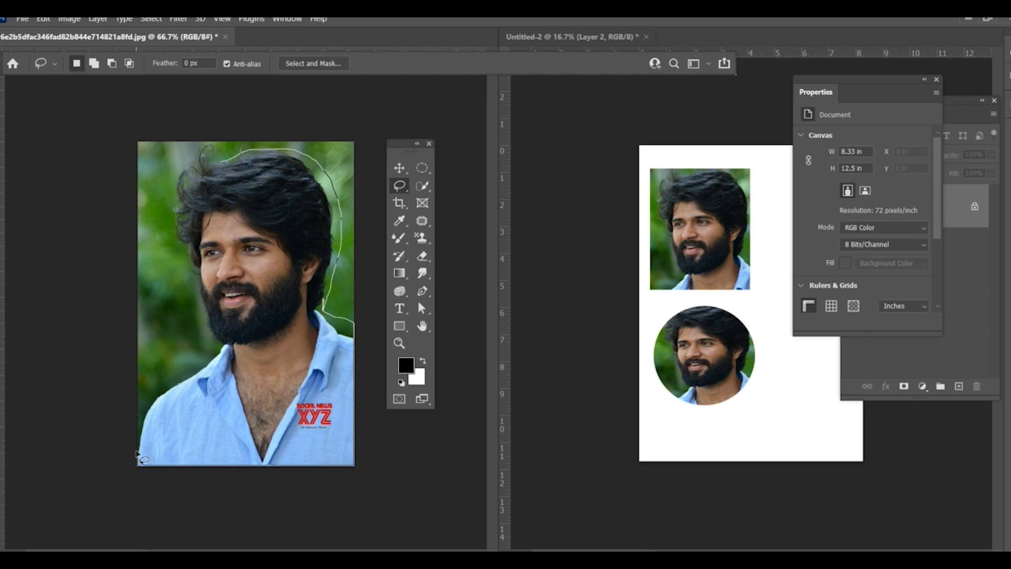
mouse_move(156, 397)
left_mouse_down()
mouse_move(210, 347)
mouse_move(161, 203)
mouse_move(169, 170)
mouse_move(203, 147)
left_mouse_up()
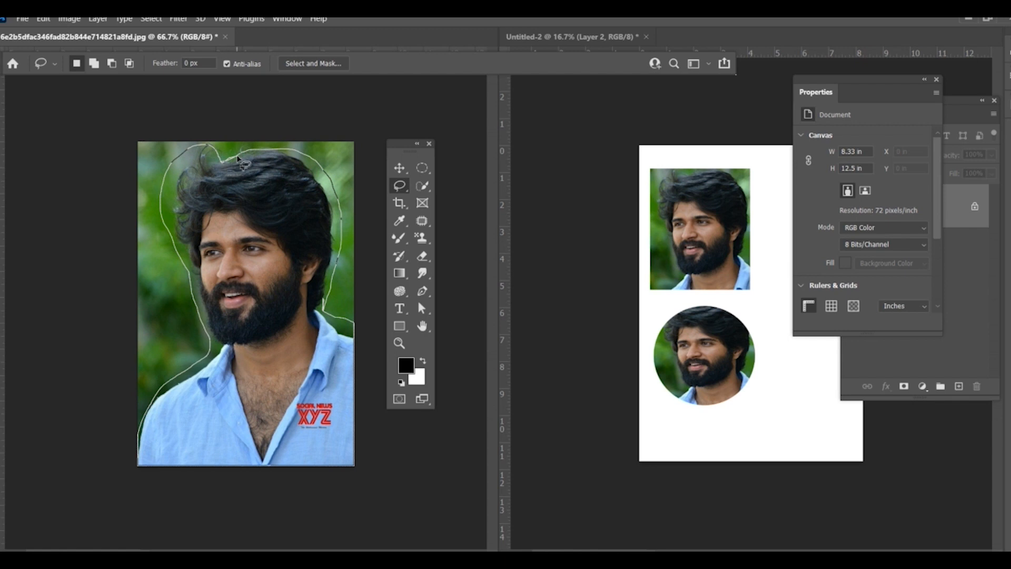
left_click_drag(238, 157, 241, 155)
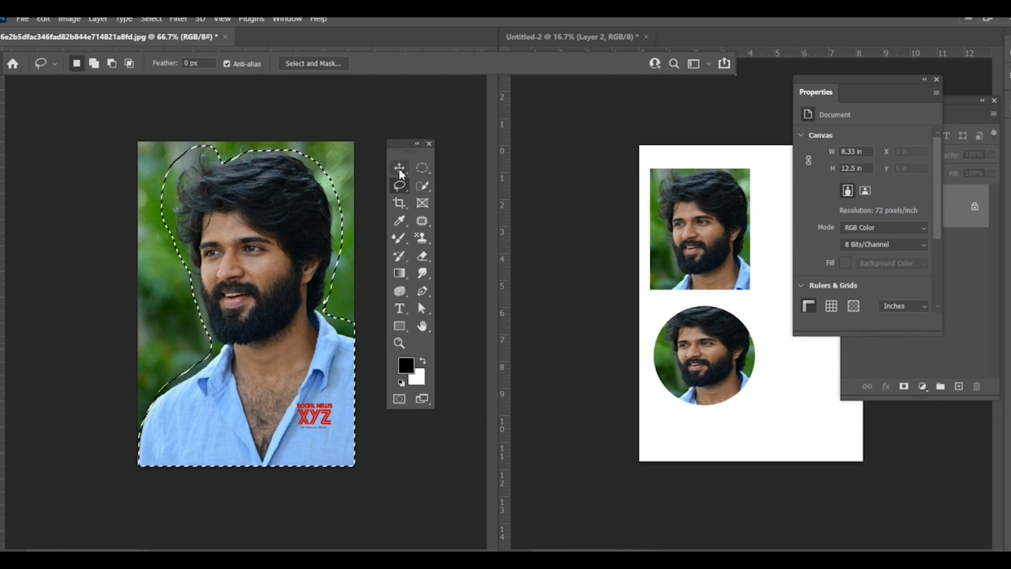
Step: Copy the lassoed cutout into Untitled-2 with the Move tool and hide Layer 2 and Layer 1
key("v")
mouse_move(265, 214)
left_mouse_down()
mouse_move(354, 211)
mouse_move(827, 388)
mouse_move(809, 402)
mouse_move(706, 226)
mouse_move(740, 289)
mouse_move(742, 318)
left_mouse_up()
left_click(937, 80)
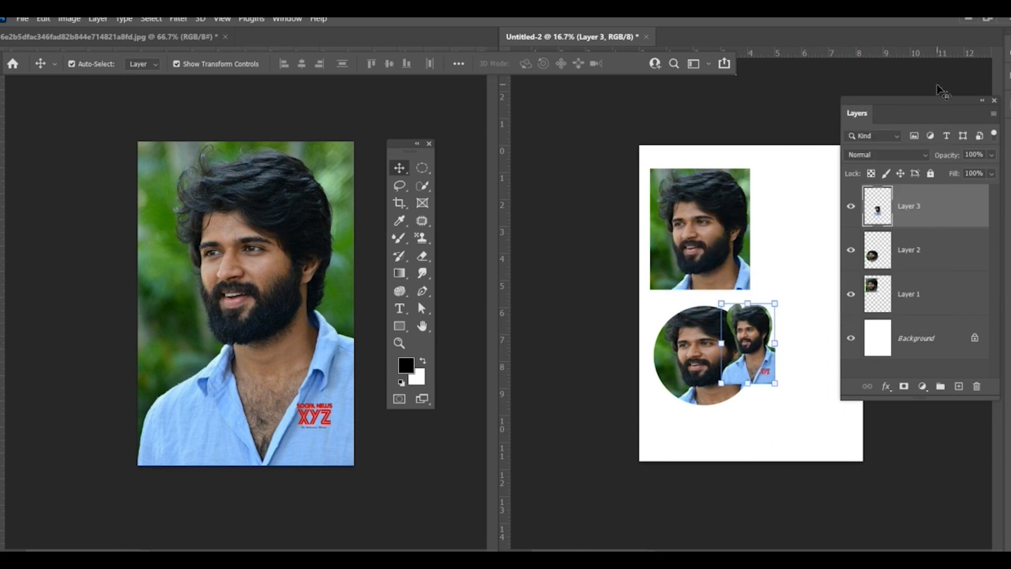
left_click(851, 251)
left_click(852, 294)
Step: Enlarge the lassoed cutout to about two-thirds of the page width and move it to the page's right side
left_click_drag(773, 380, 798, 369)
key("Return")
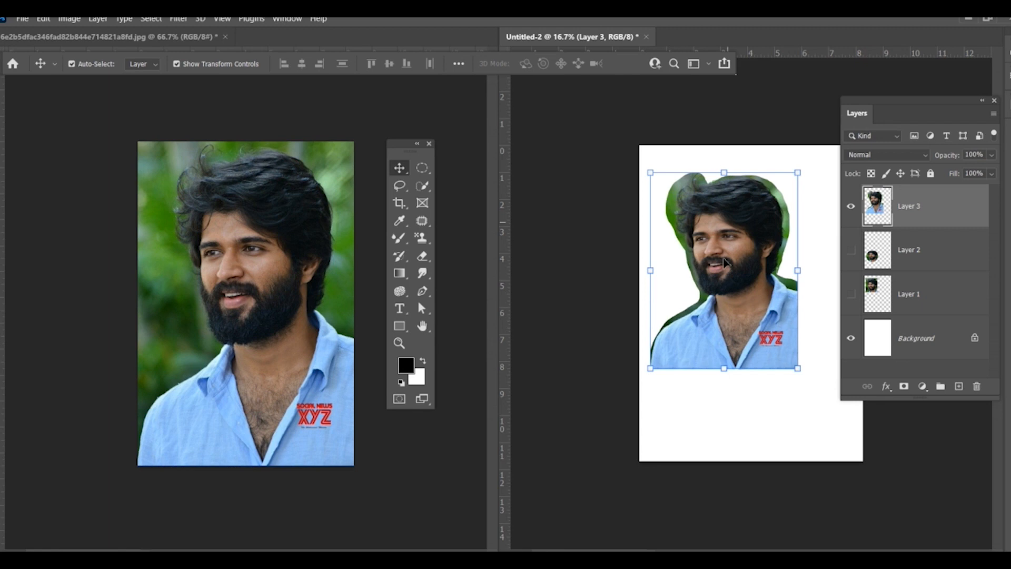
left_click_drag(727, 239, 835, 236)
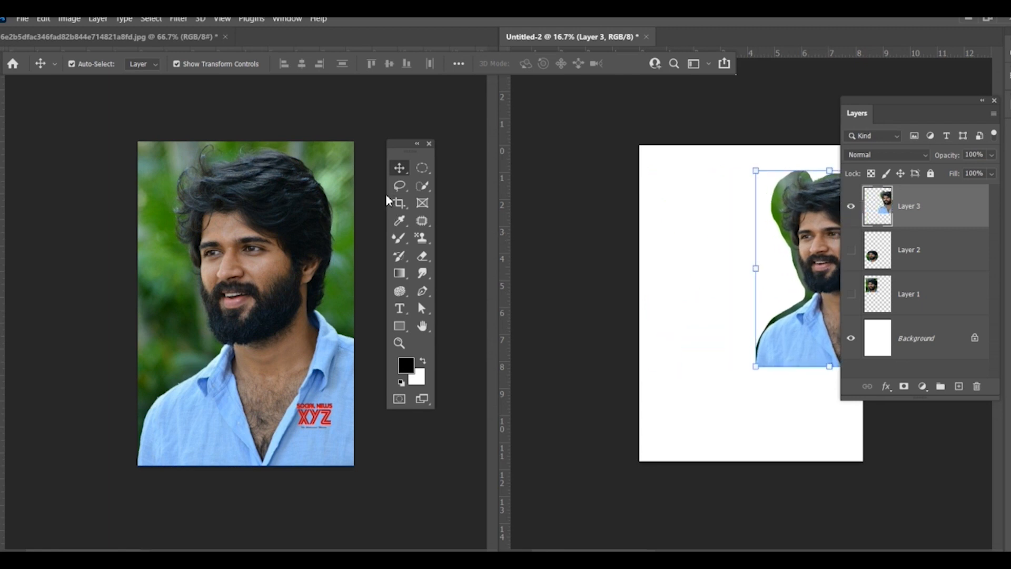
Step: Outline the man's hair, face and shirt in the source photo with a closed Polygonal Lasso selection
left_click(398, 189)
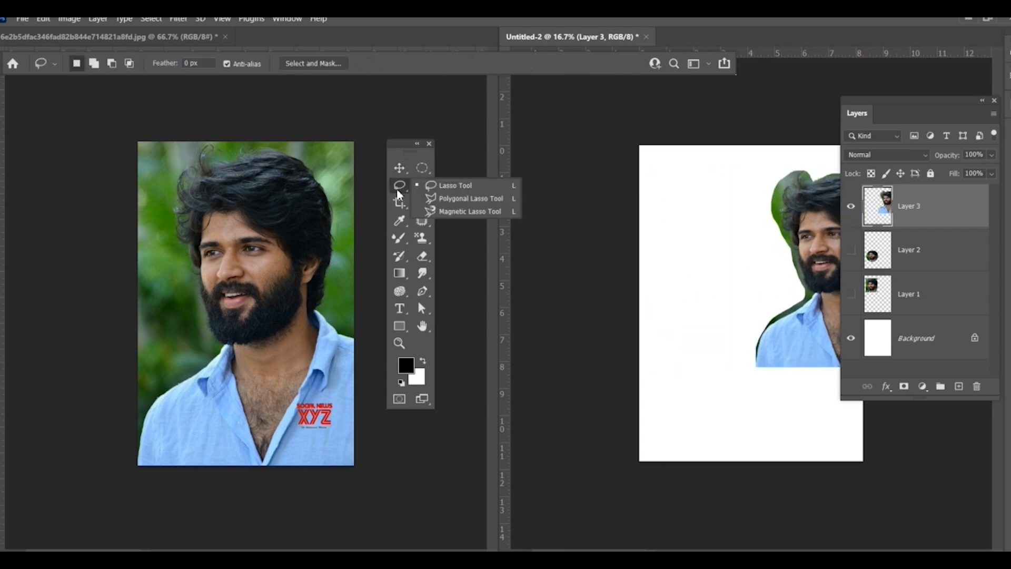
left_click(457, 204)
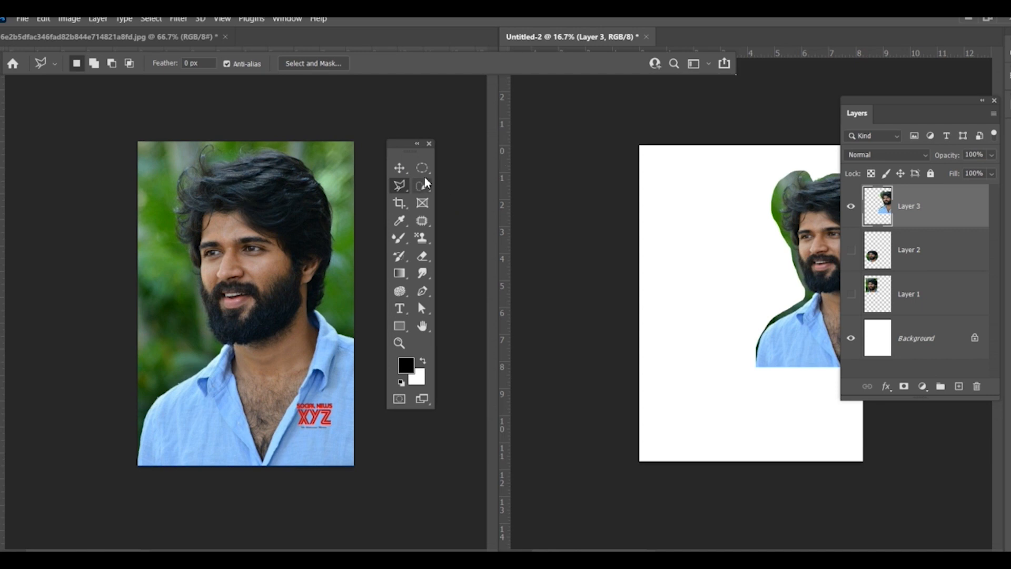
left_click(400, 186)
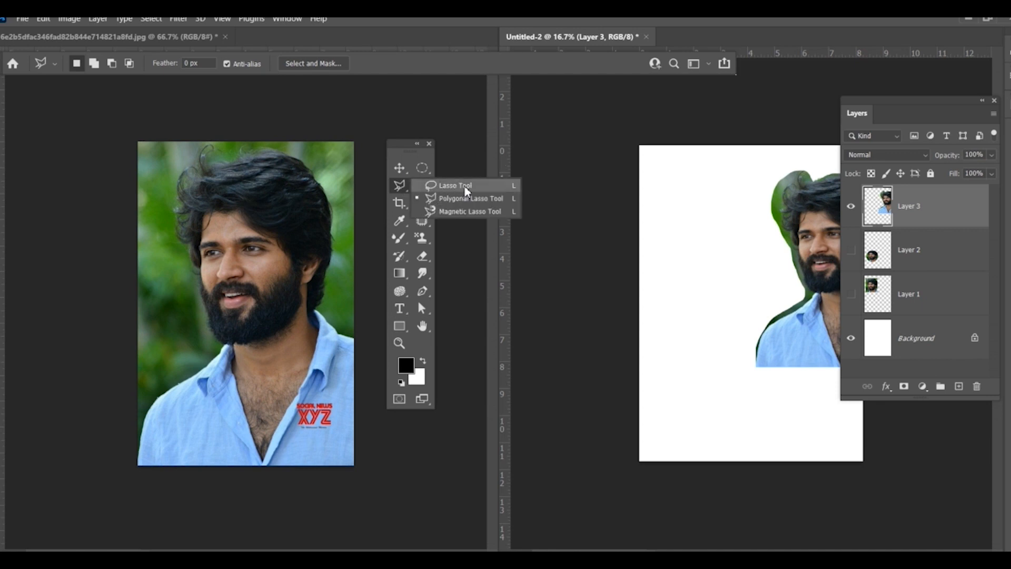
left_click(457, 202)
left_click(236, 171)
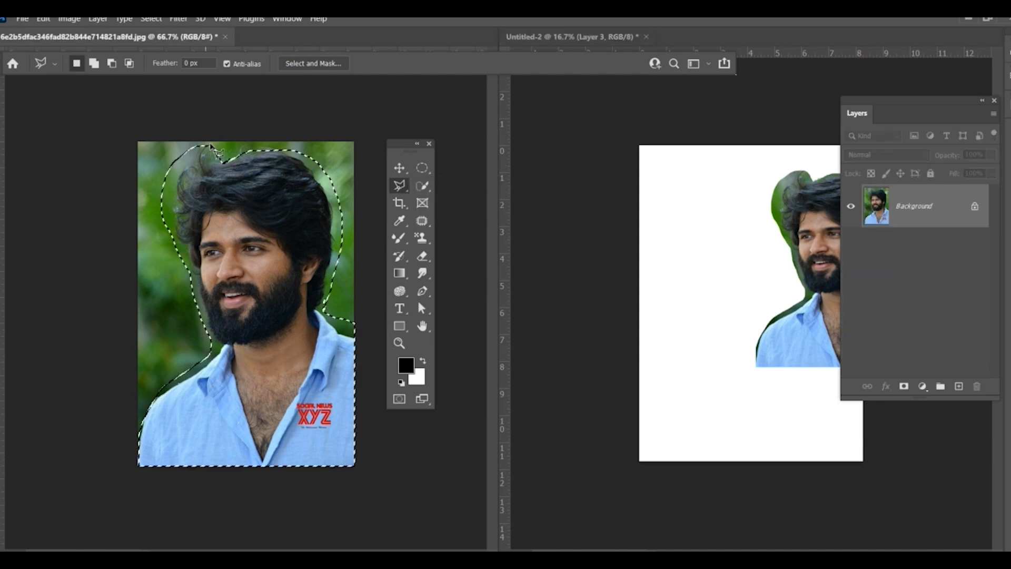
left_click(226, 150)
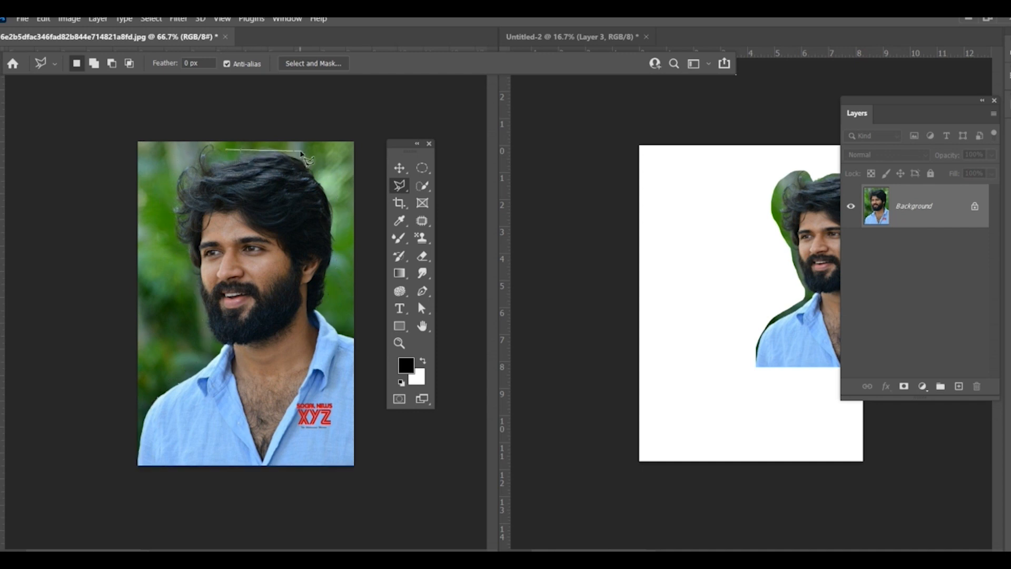
left_click(300, 151)
left_click(332, 191)
left_click(341, 261)
left_click(329, 307)
left_click(368, 331)
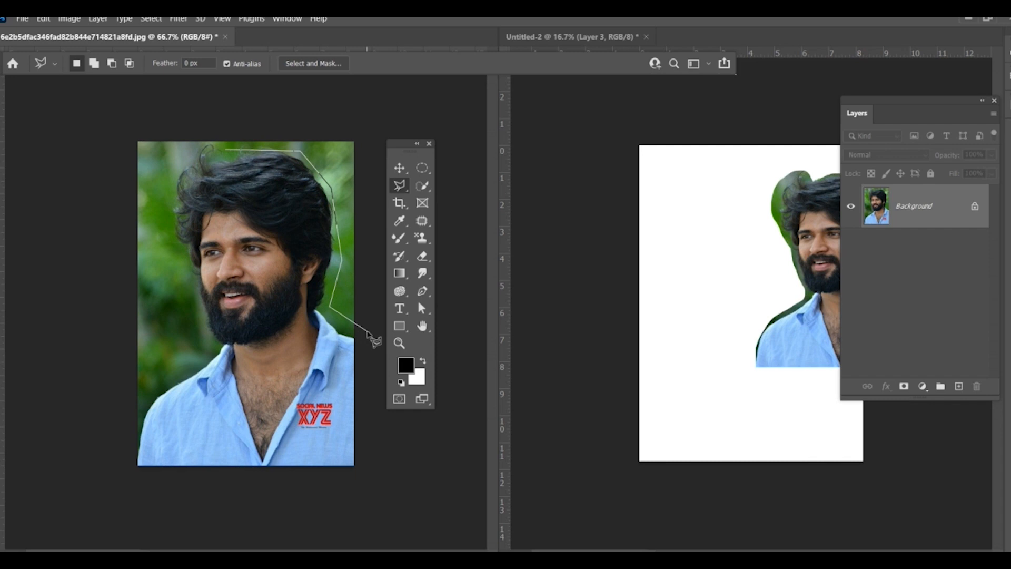
left_click(368, 479)
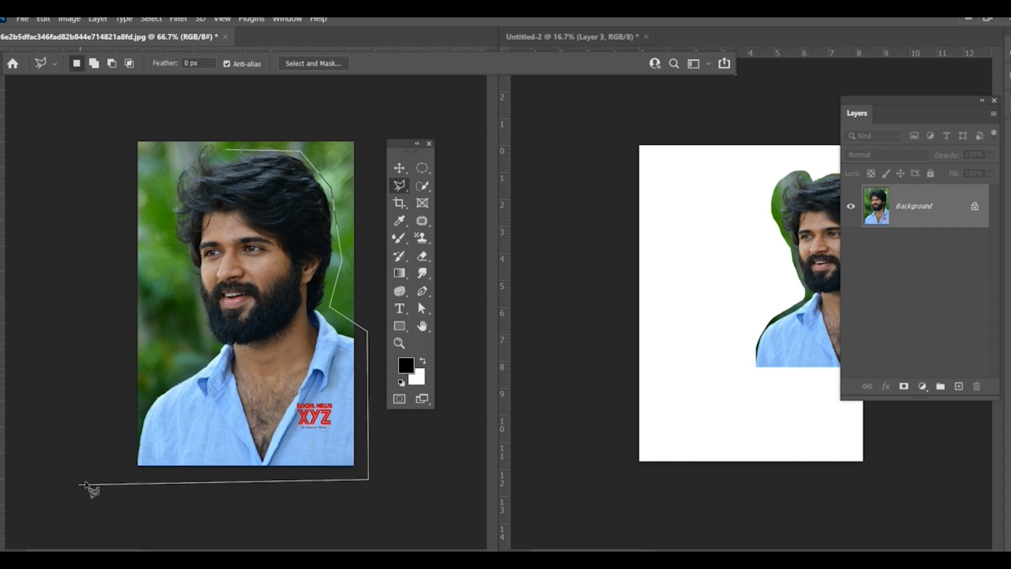
left_click(109, 474)
left_click(138, 395)
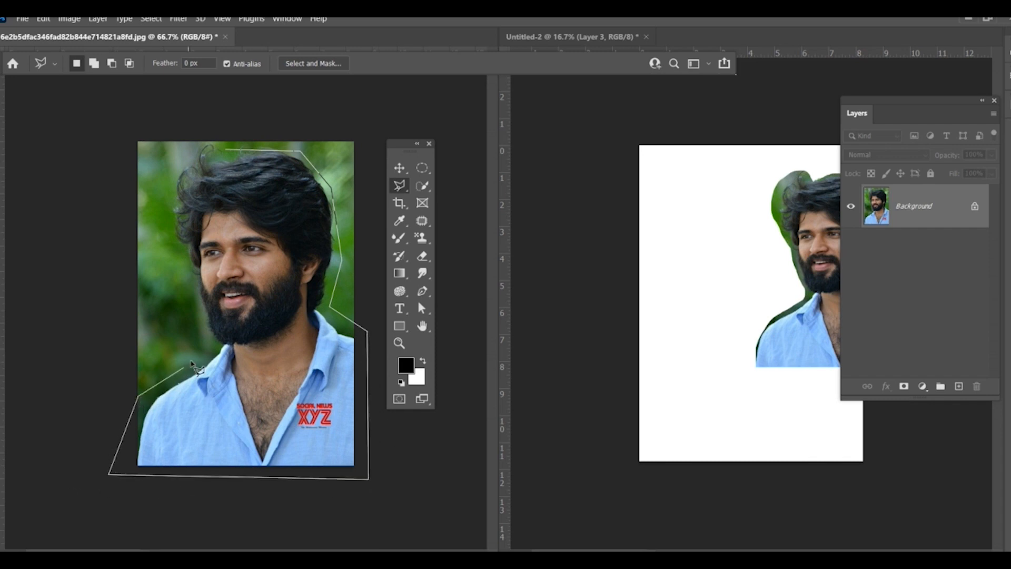
left_click(198, 356)
left_click(190, 319)
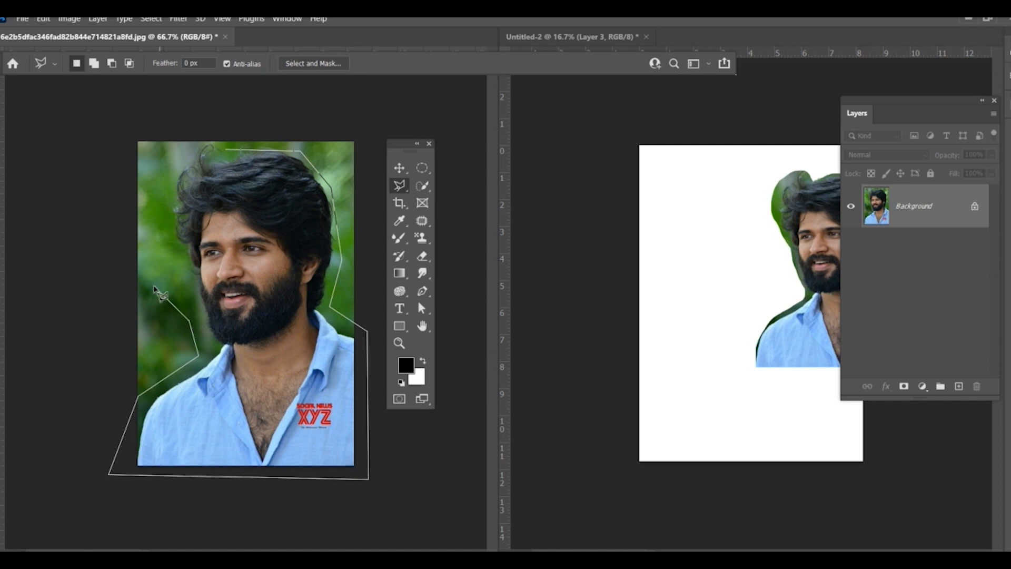
left_click(154, 285)
left_click(165, 167)
left_click(187, 150)
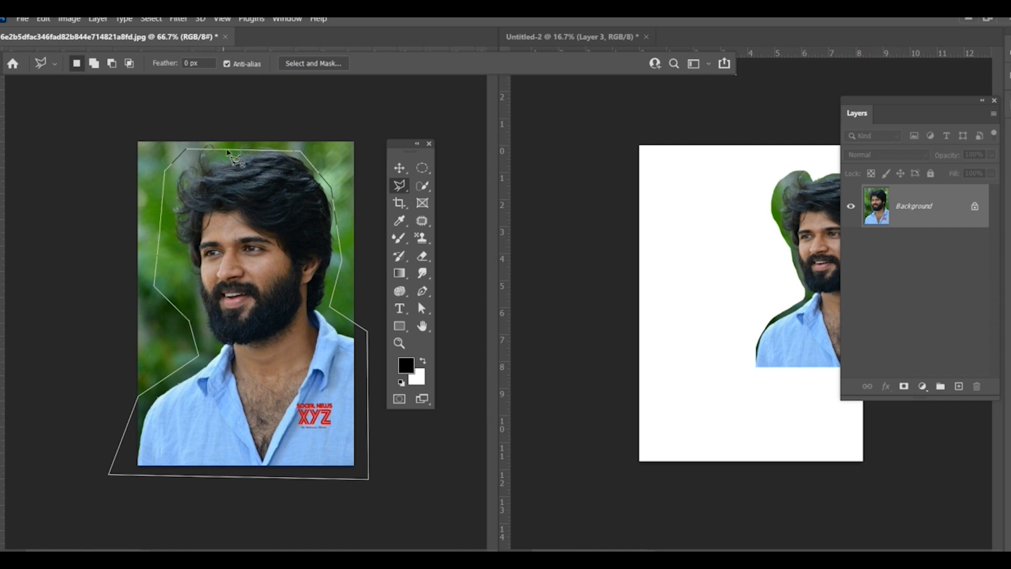
left_click(227, 150)
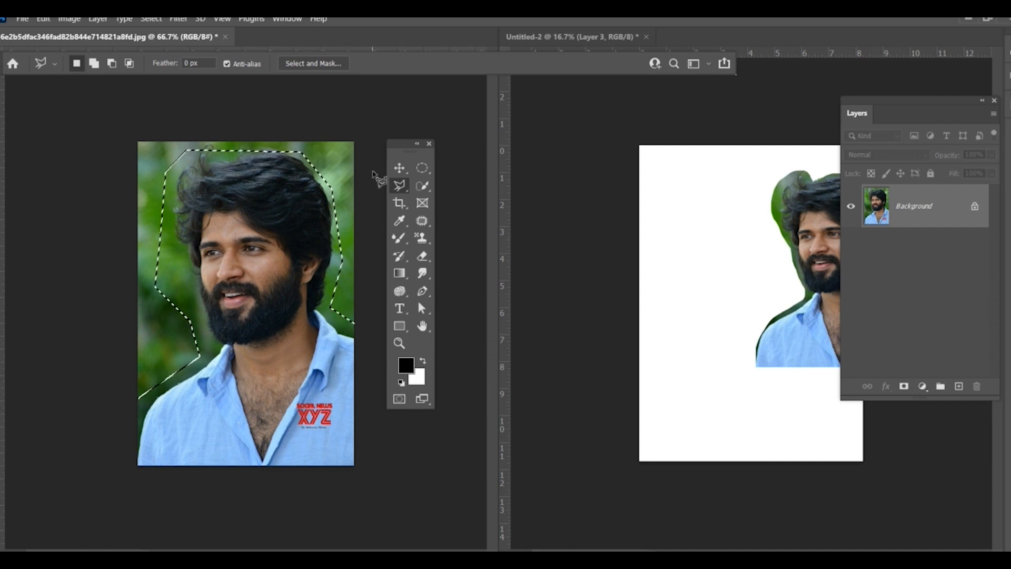
Step: Copy the polygonal cutout into Untitled-2, enlarge it to about 5.06 × 6.79 in and place it in the page's upper left
left_click(399, 168)
mouse_move(281, 221)
left_mouse_down()
mouse_move(266, 160)
mouse_move(673, 230)
mouse_move(704, 207)
mouse_move(704, 246)
mouse_move(822, 364)
left_mouse_up()
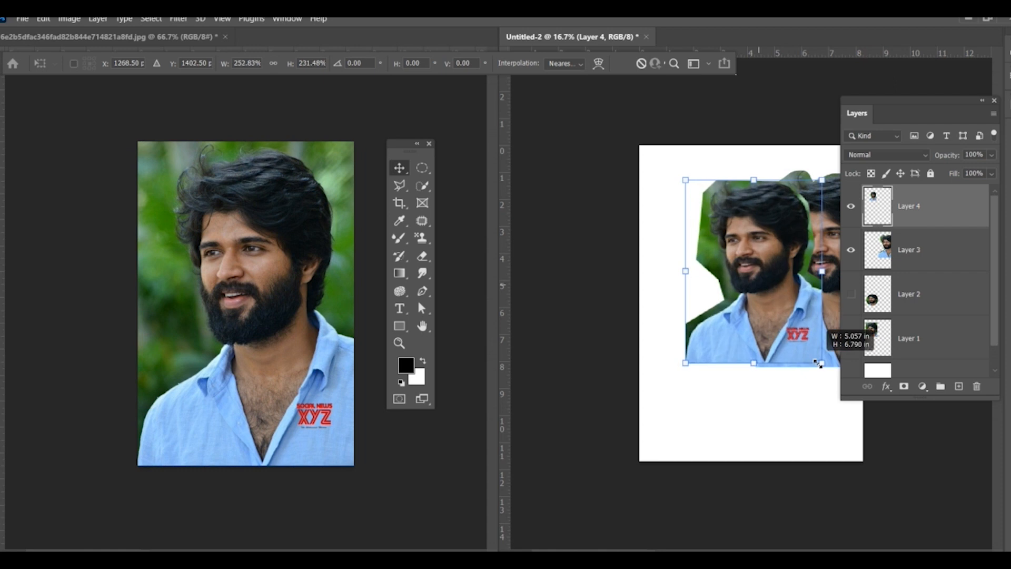
left_click_drag(785, 287, 758, 261)
key("Return")
Step: Trace the man's hair, beard and shirt edges in the source photo with a closed Magnetic Lasso selection
left_click(400, 187)
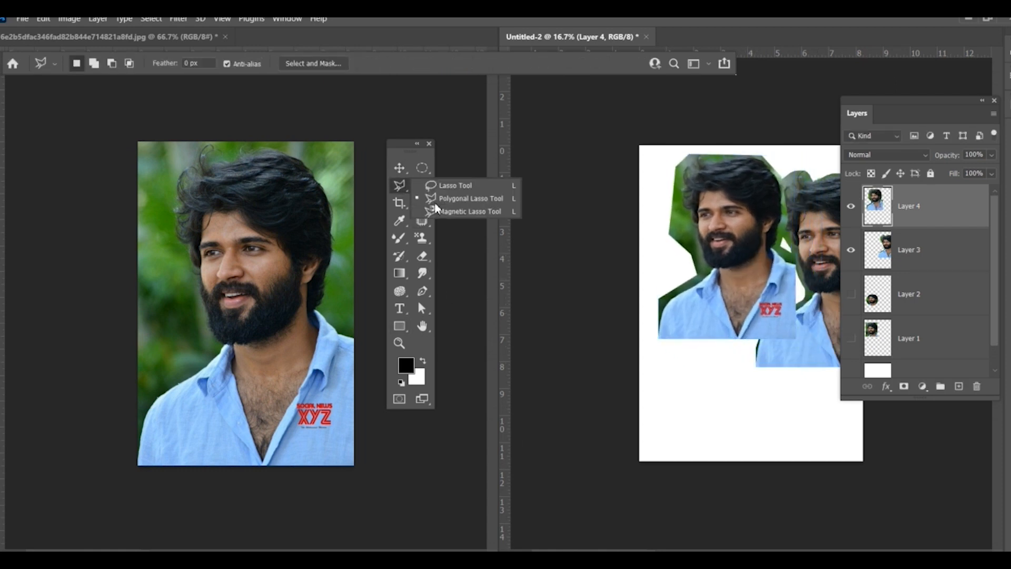
left_click(490, 211)
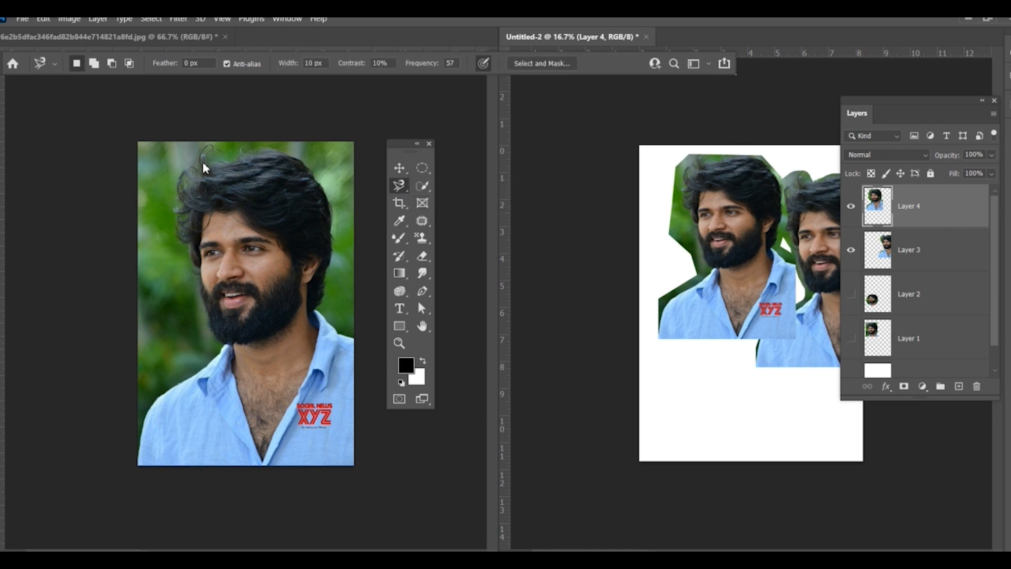
left_click(188, 169)
left_click(235, 153)
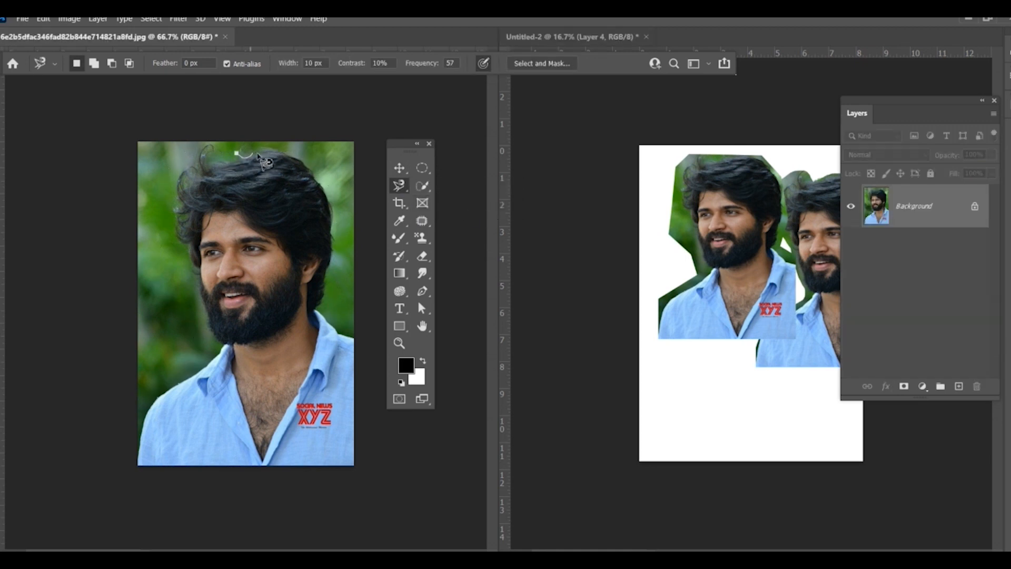
mouse_move(268, 159)
left_mouse_down()
mouse_move(285, 154)
mouse_move(316, 173)
mouse_move(335, 209)
mouse_move(330, 306)
left_mouse_up()
left_click(331, 323)
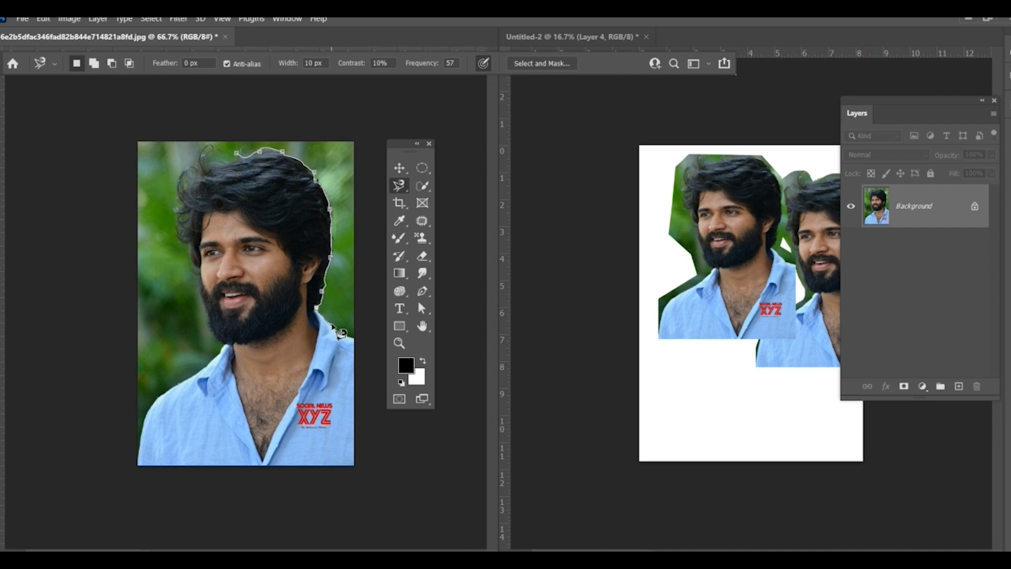
left_click(354, 341)
left_click(349, 465)
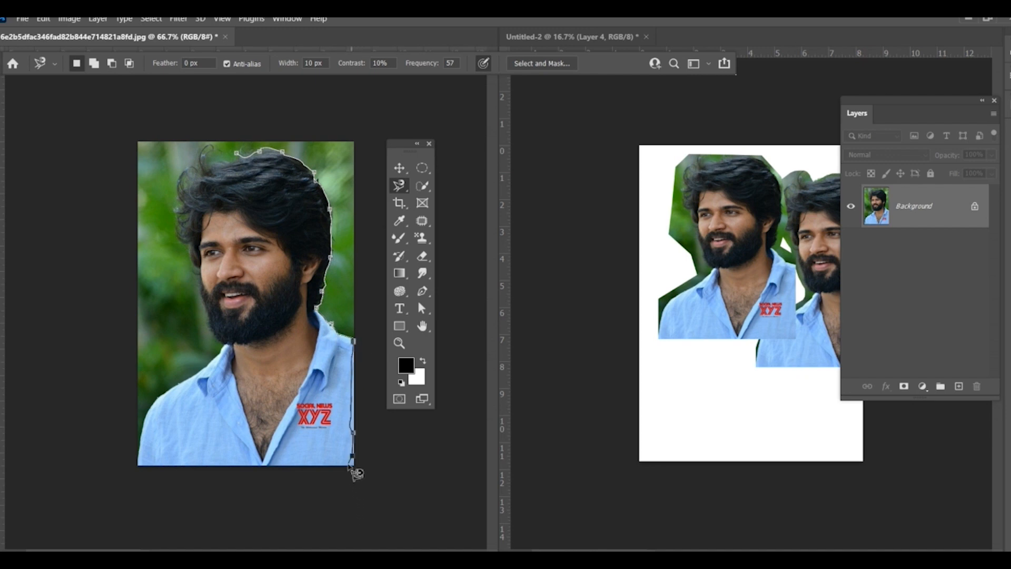
left_click(137, 469)
left_click(156, 408)
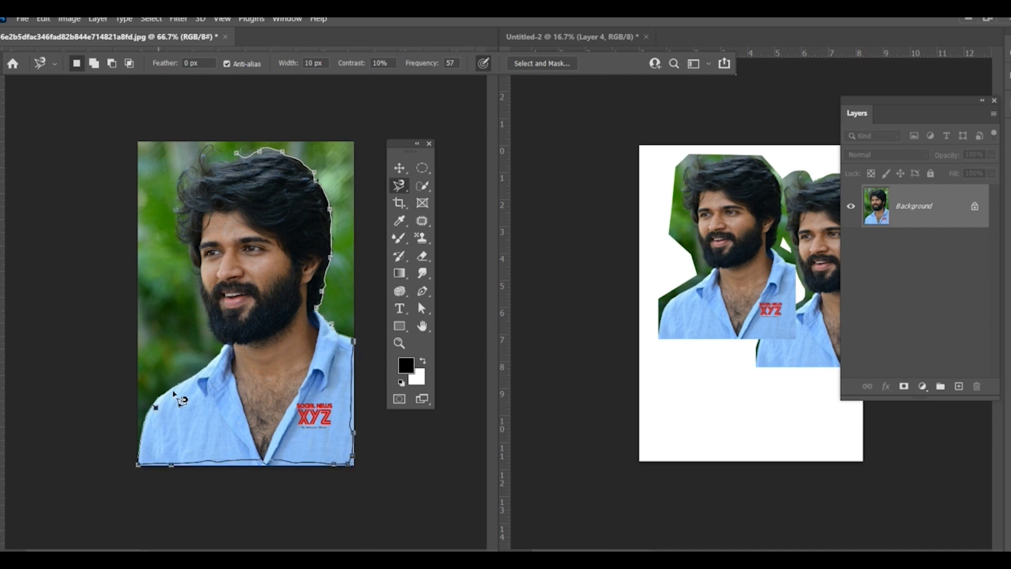
left_click(212, 345)
left_click(191, 277)
left_click(169, 203)
left_click(202, 154)
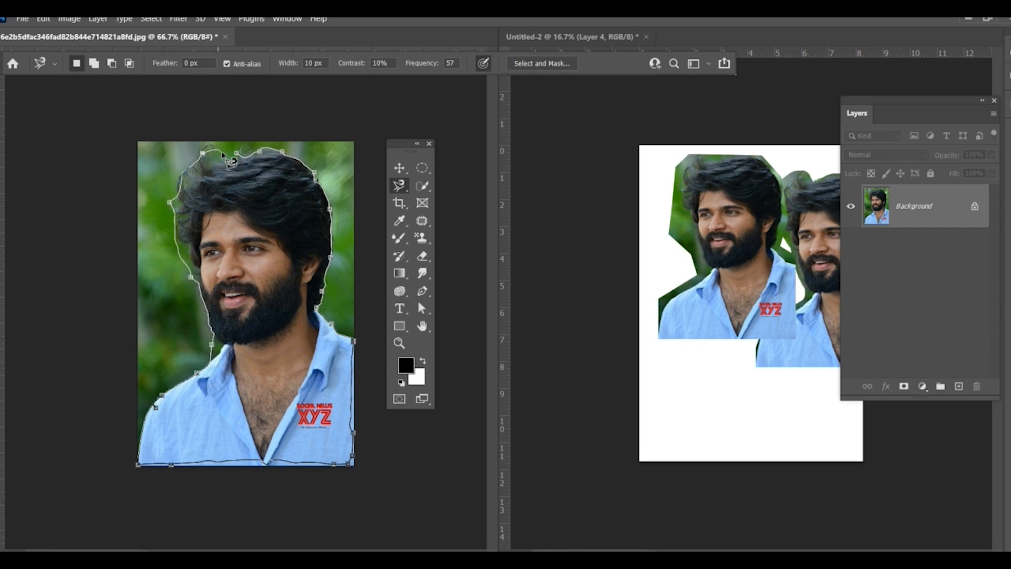
left_click(238, 156)
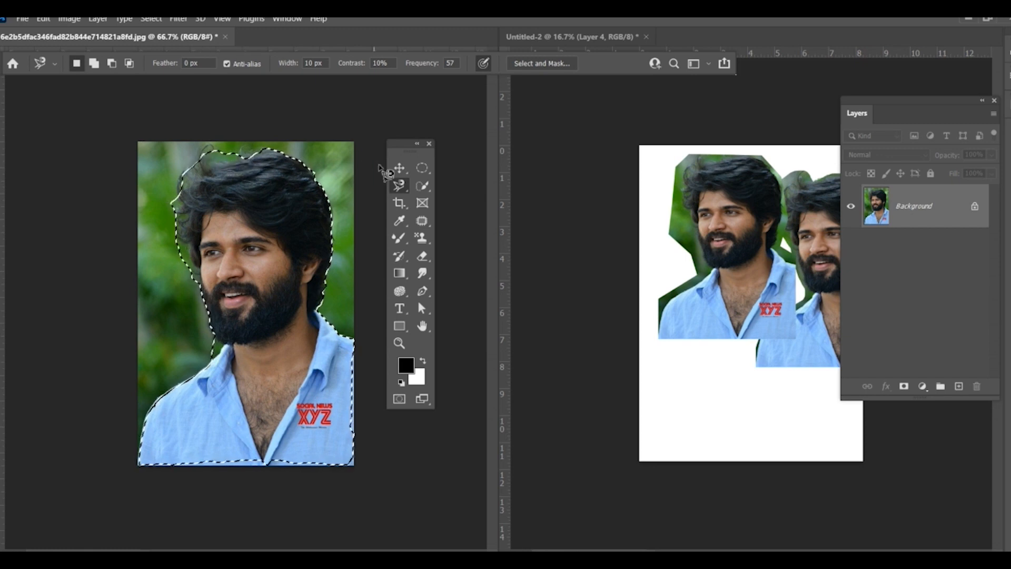
Step: Copy the magnetic-lasso cutout into Untitled-2, scale it to about 236.5% width and 154.4% height, and place it over the polygonal cutout's lower part
left_click(399, 168)
left_click_drag(313, 205, 690, 362)
left_click_drag(732, 436, 787, 471)
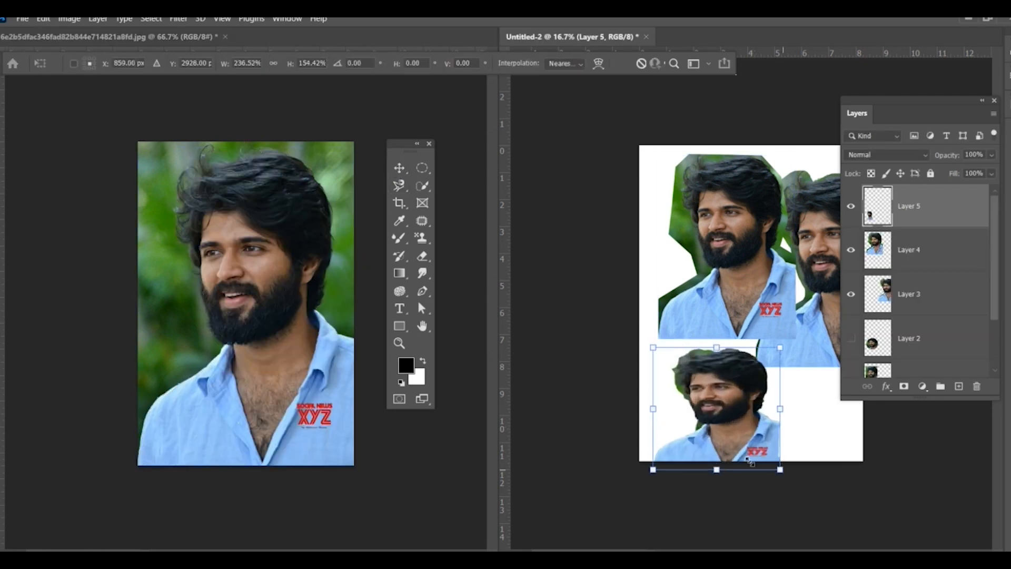
left_click_drag(712, 422, 703, 371)
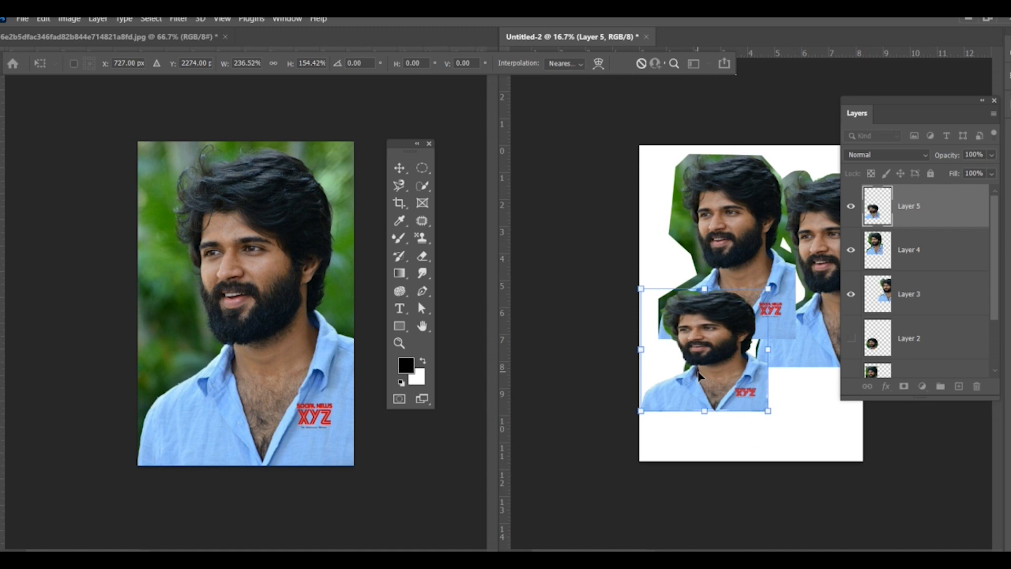
key("Return")
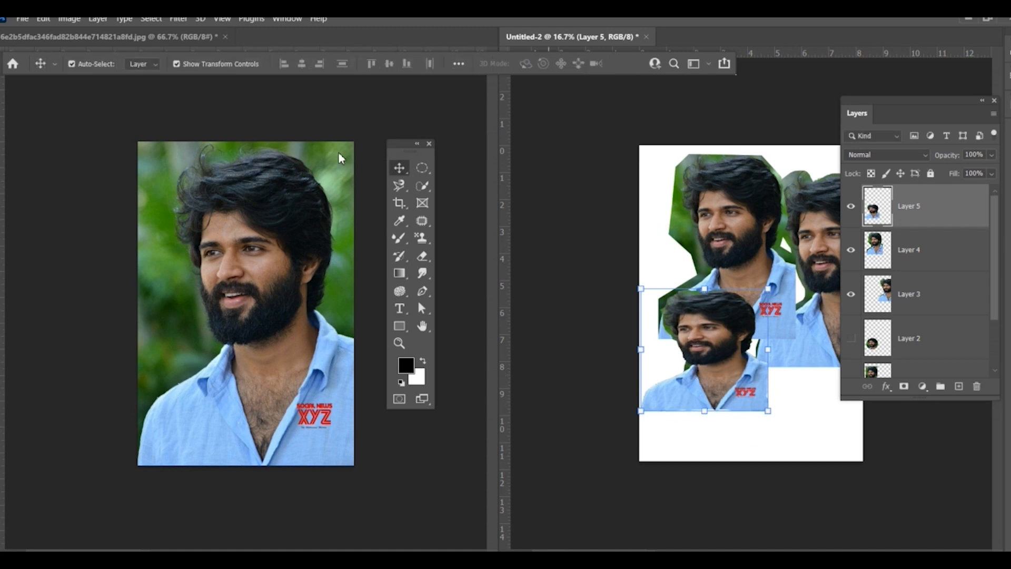
Step: Delete all the cutout layers from Untitled-2, leaving only the white Background
key("Delete")
key("Delete")
key("Delete")
key("Delete")
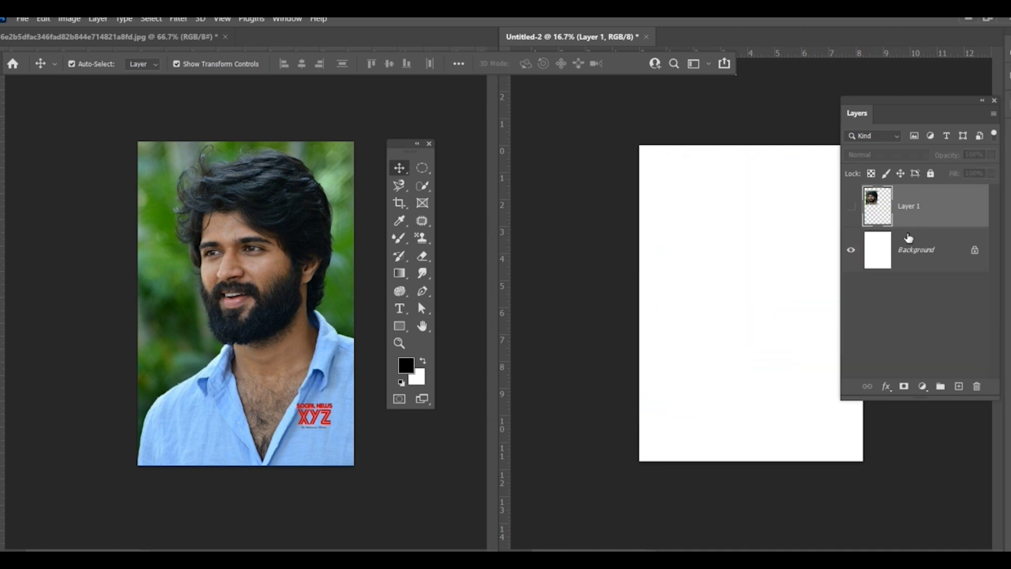
key("Delete")
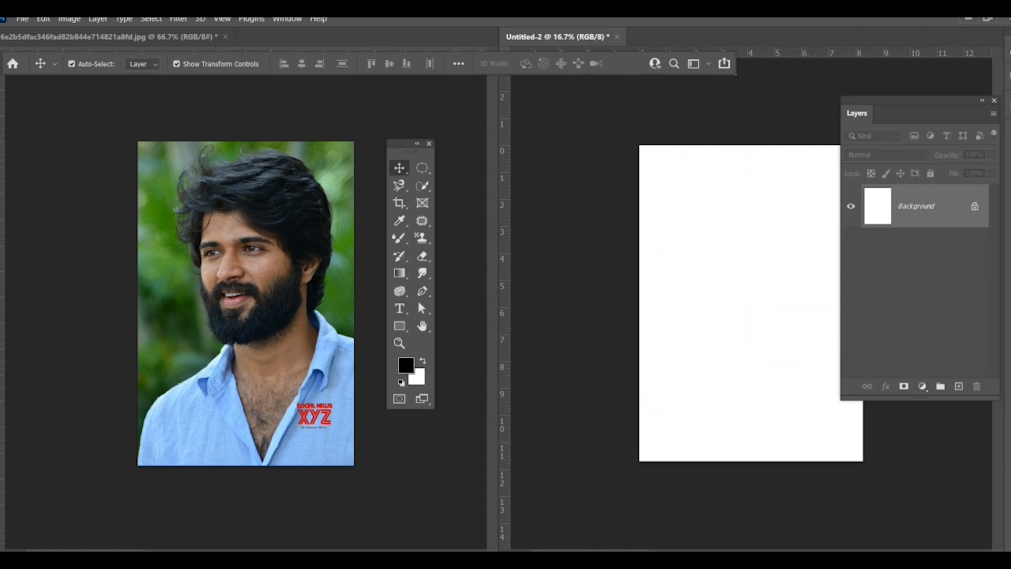
Step: Select the man in the source photo with the Object Selection tool in Rectangle mode, framing the whole photo
left_click(430, 190)
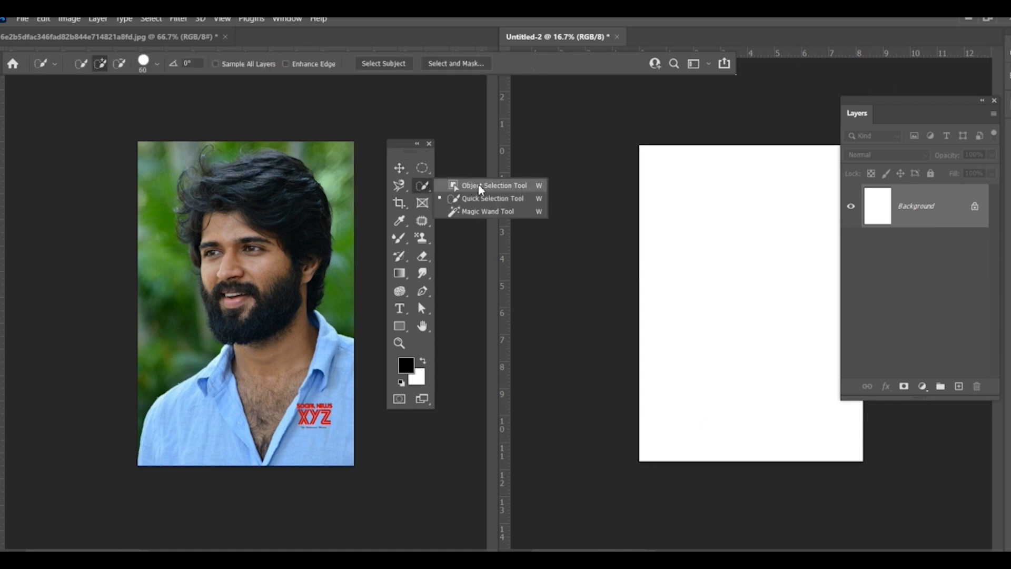
left_click(519, 188)
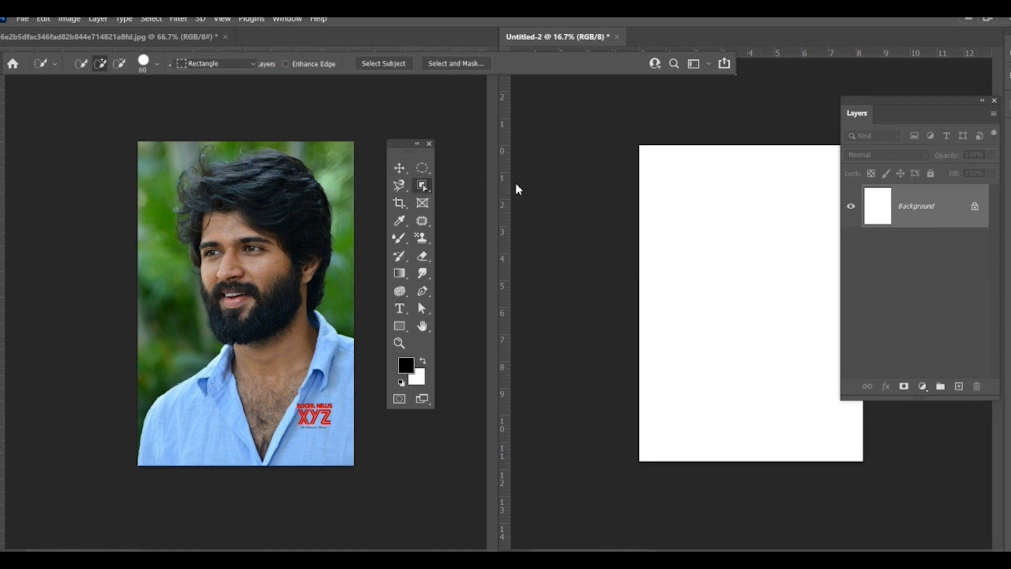
left_click(150, 150)
left_click_drag(141, 143, 361, 469)
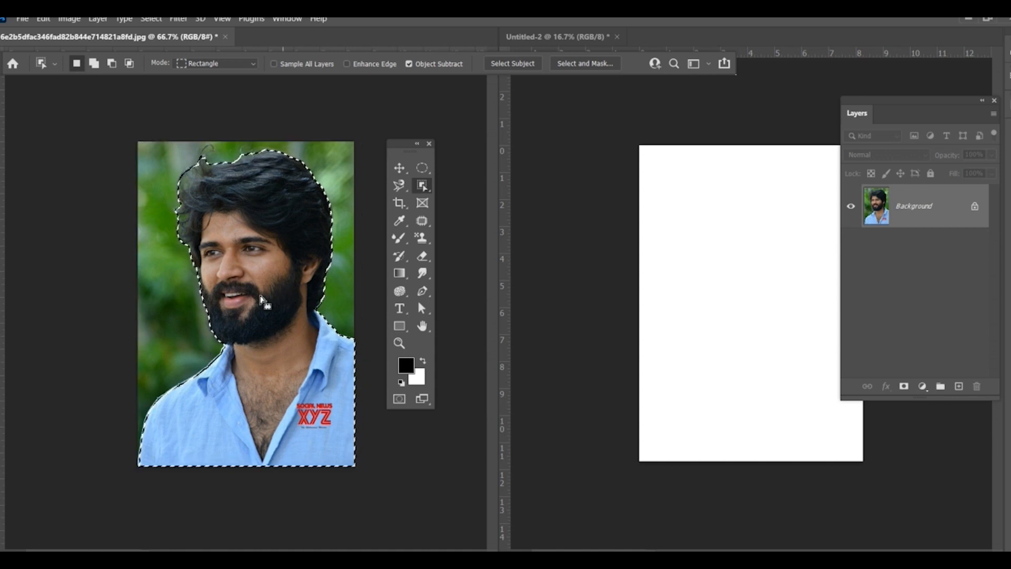
Step: Copy the object selection into Untitled-2, enlarge it to roughly two-thirds of the page height and move it to the page's right side
left_click(398, 170)
left_click_drag(255, 240, 711, 248)
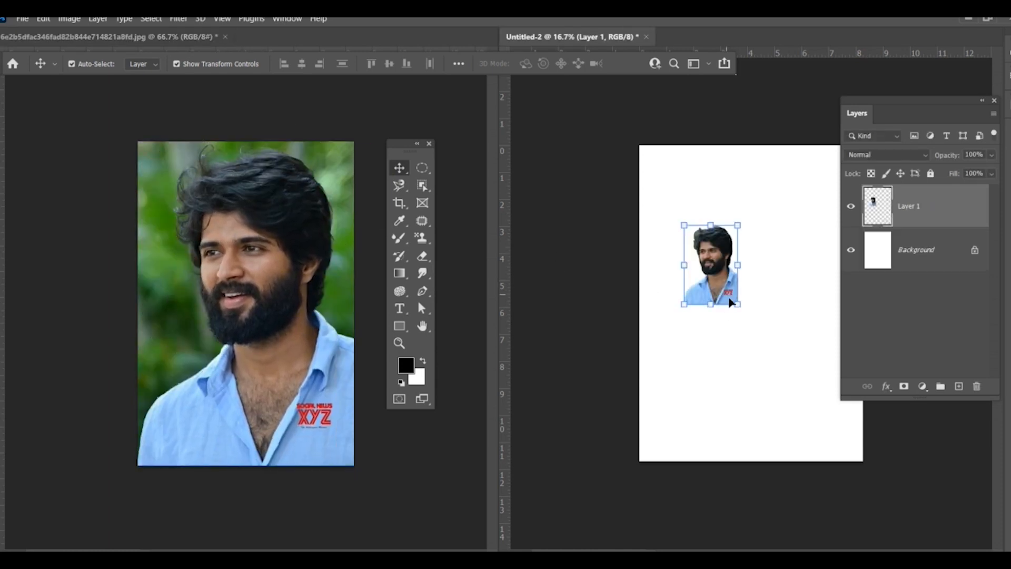
left_click_drag(740, 308, 847, 451)
left_click_drag(753, 342, 723, 284)
key("Return")
left_click_drag(764, 214, 831, 228)
Step: Deselect the source photo's current selection and paint a new one over the man's face, hair and shirt with the Quick Selection tool
left_click(422, 185)
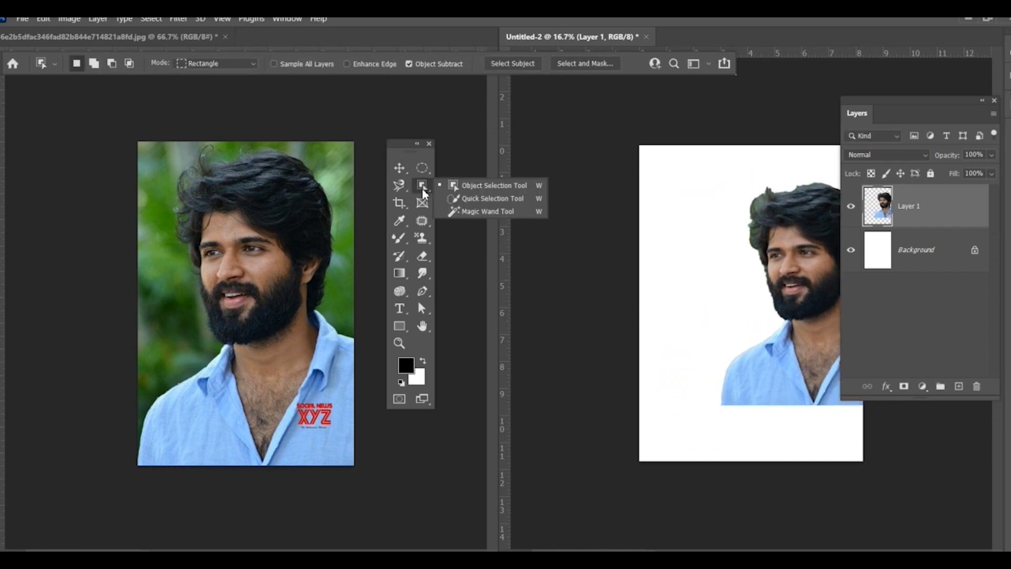
left_click(492, 199)
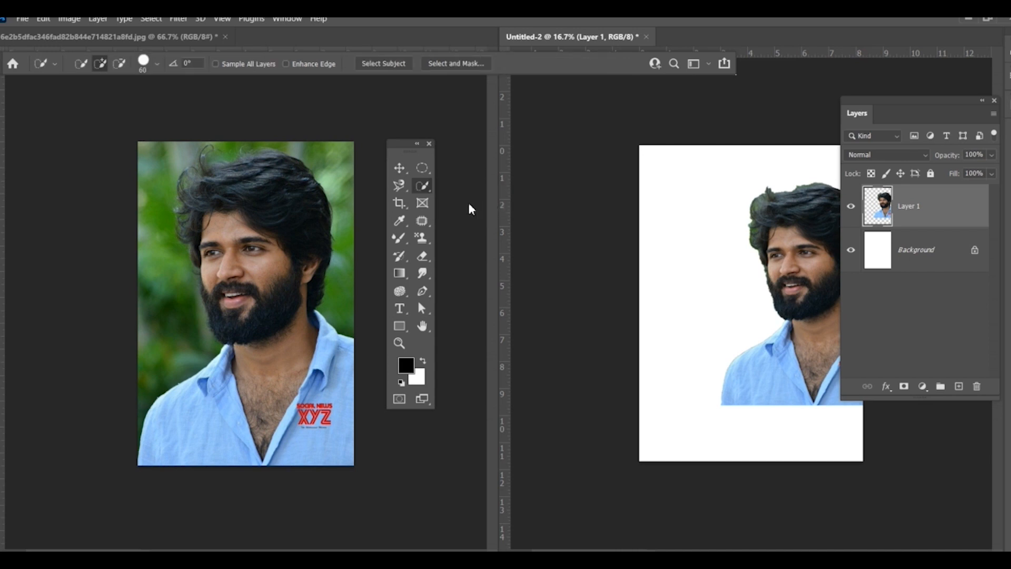
left_click(199, 180)
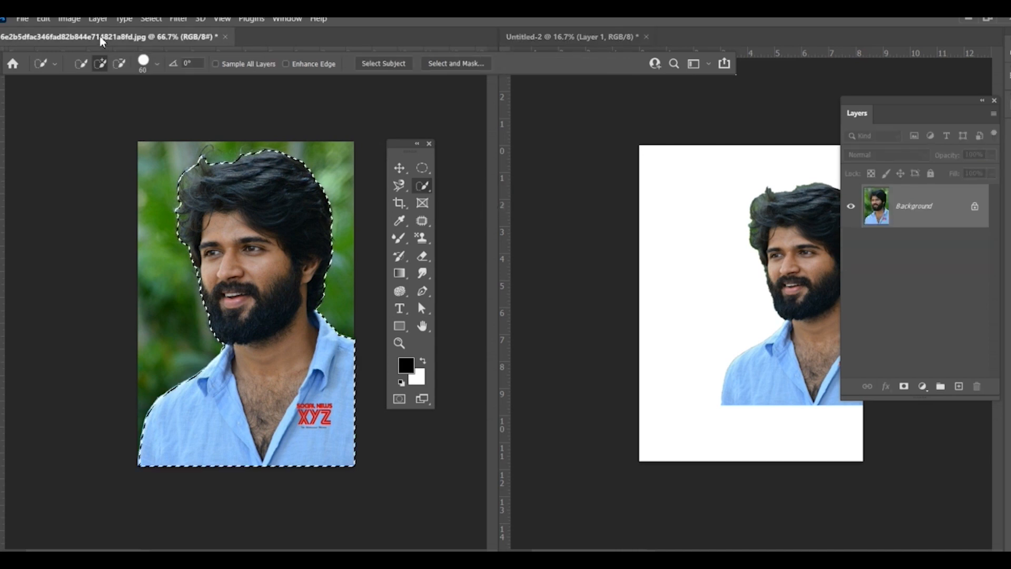
left_click(151, 18)
left_click(153, 44)
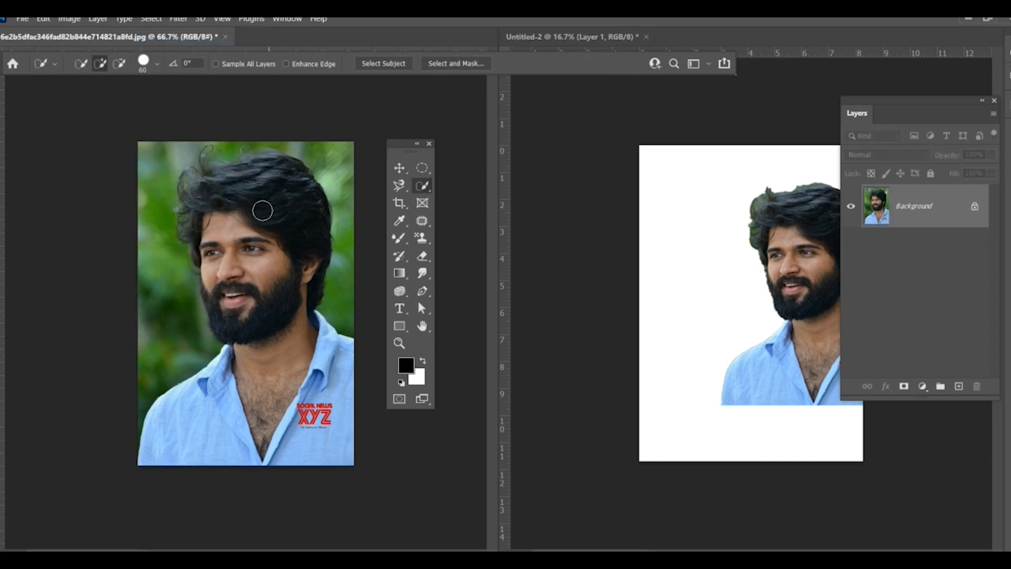
mouse_move(156, 463)
left_mouse_down()
mouse_move(178, 420)
mouse_move(248, 363)
mouse_move(271, 311)
mouse_move(217, 205)
mouse_move(210, 249)
mouse_move(185, 200)
mouse_move(237, 176)
mouse_move(286, 182)
mouse_move(313, 295)
left_mouse_up()
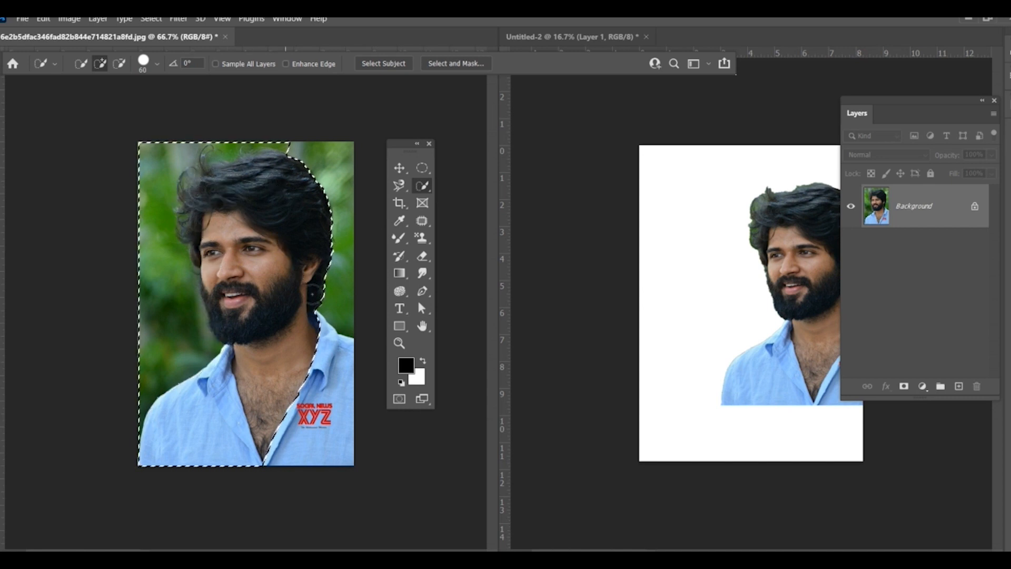
left_click_drag(294, 347, 315, 415)
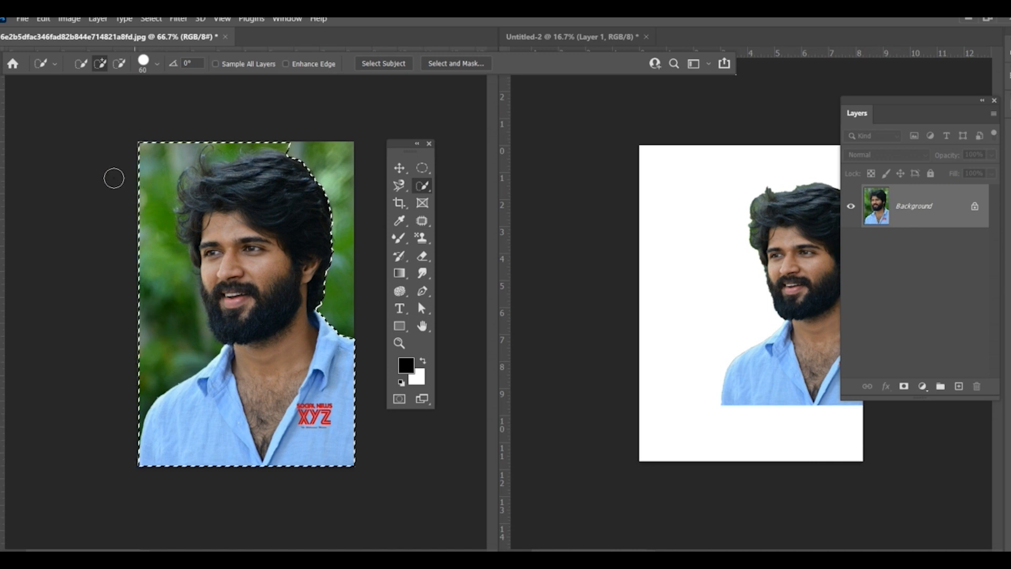
Step: Subtract the green background above and beside the man's head and shoulder from the Quick Selection, and return the tool to adding mode
left_click(119, 65)
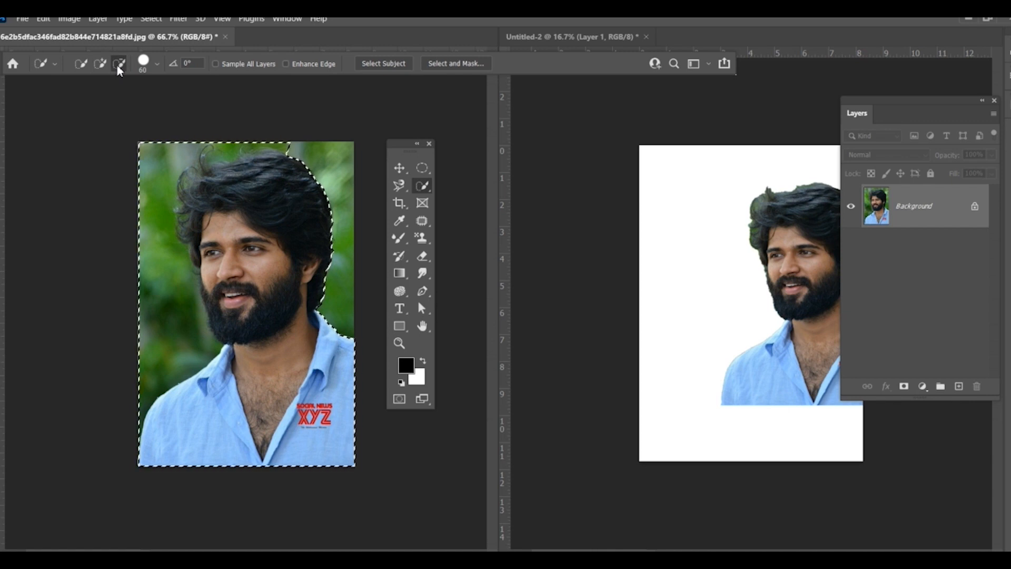
mouse_move(166, 136)
left_mouse_down()
mouse_move(155, 211)
mouse_move(177, 304)
left_mouse_up()
left_click_drag(207, 144, 267, 141)
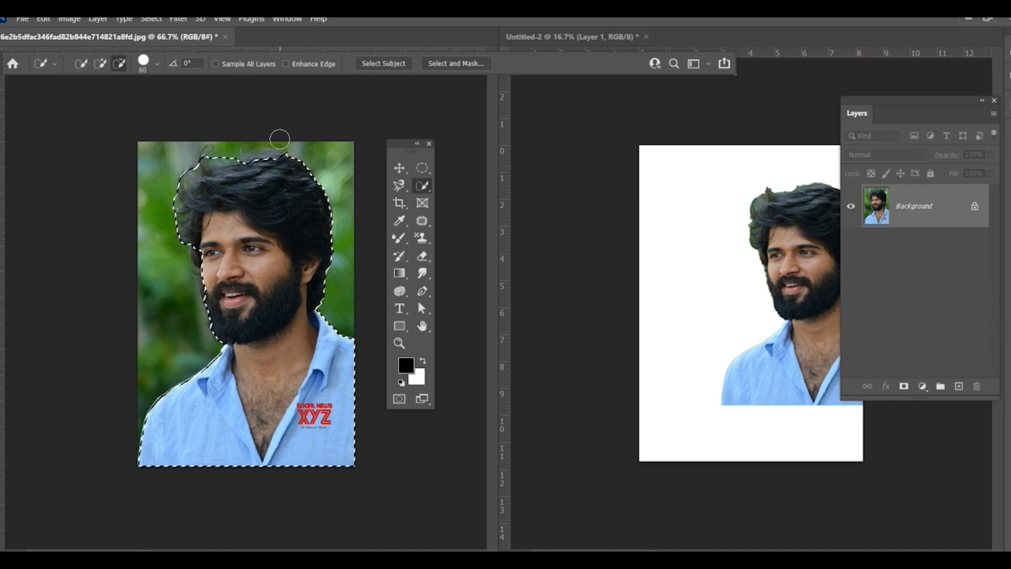
left_click(106, 65)
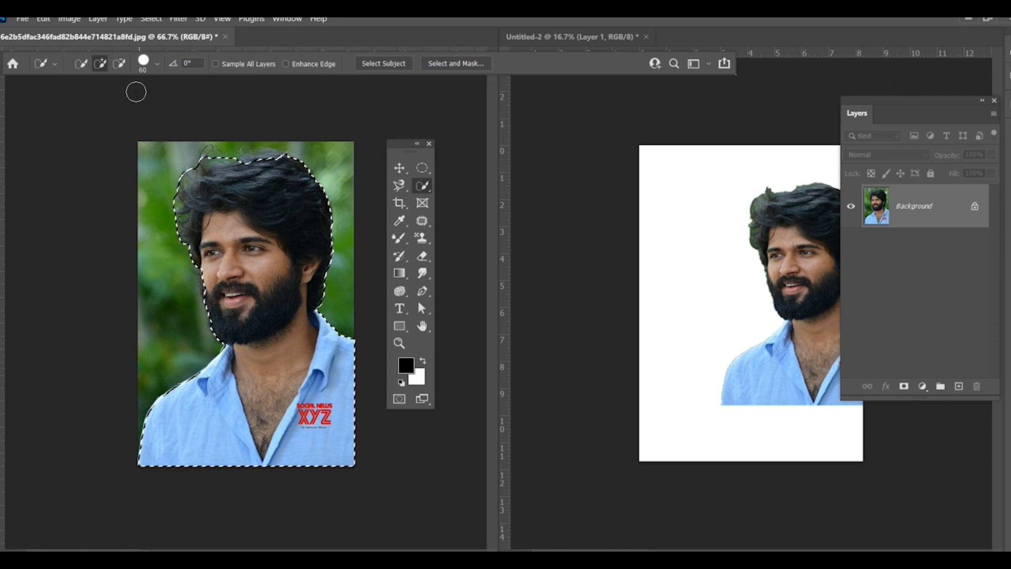
Step: Copy the Quick Selection cutout into the upper-left part of Untitled-2 and enlarge it to about 151% width and 159% height
left_click(399, 167)
mouse_move(241, 226)
left_mouse_down()
mouse_move(206, 232)
mouse_move(208, 200)
mouse_move(229, 227)
left_mouse_up()
left_click_drag(391, 231, 683, 224)
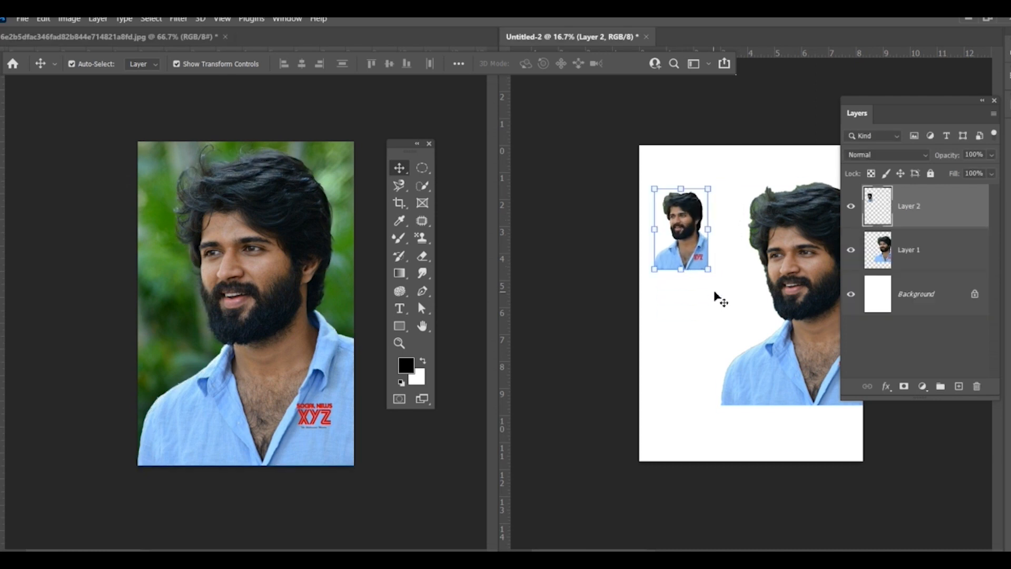
left_click_drag(708, 270, 737, 318)
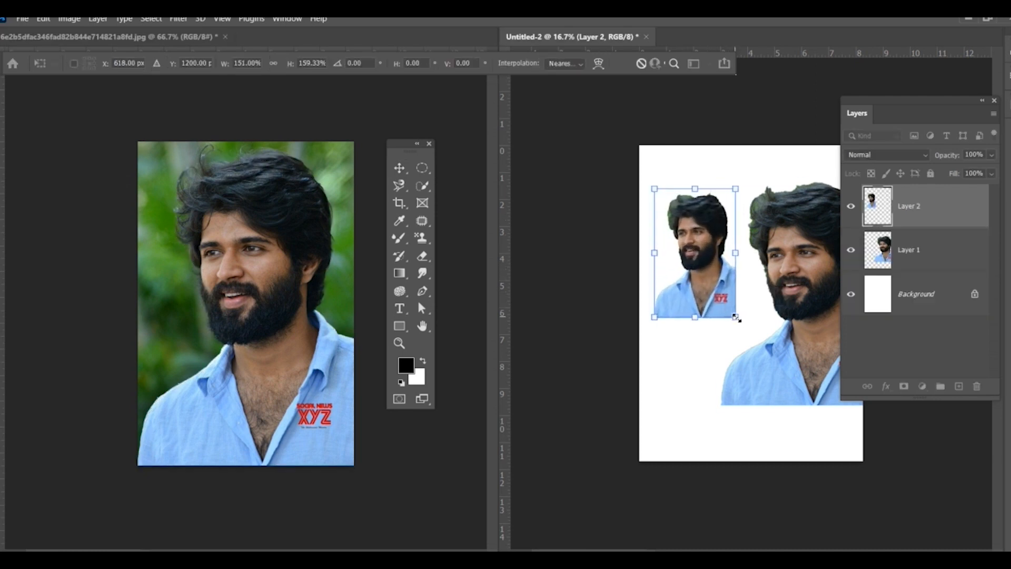
key("Return")
Step: Switch to the Magic Wand Tool and deselect the outline of the man in the source photo
left_click(420, 183)
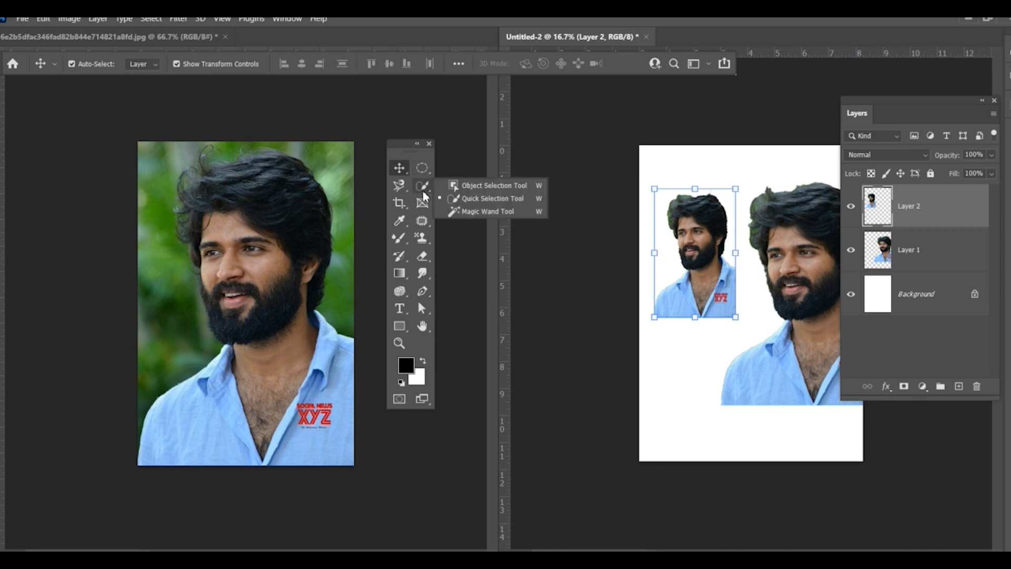
left_click(497, 212)
left_click(207, 180)
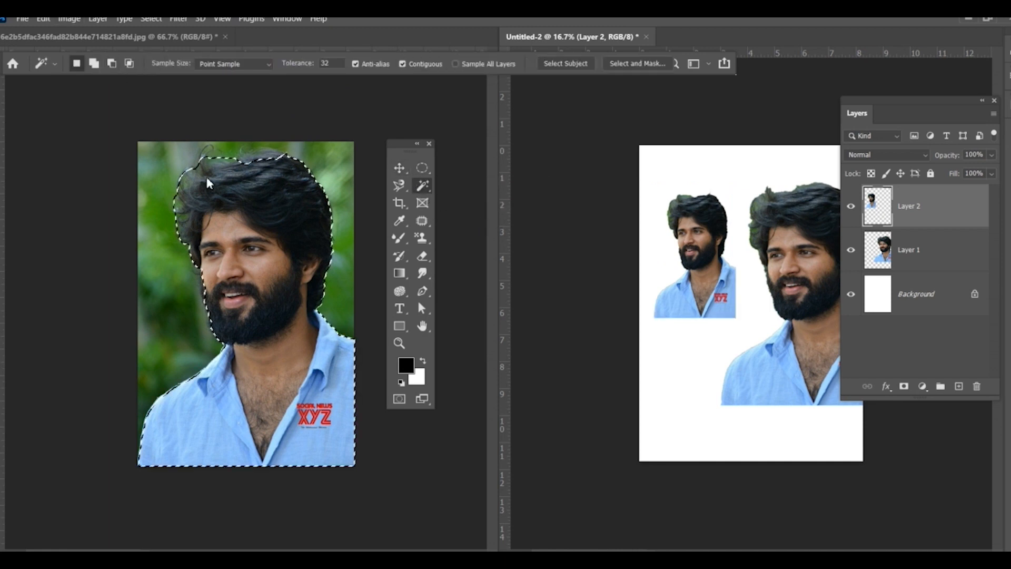
left_click(151, 18)
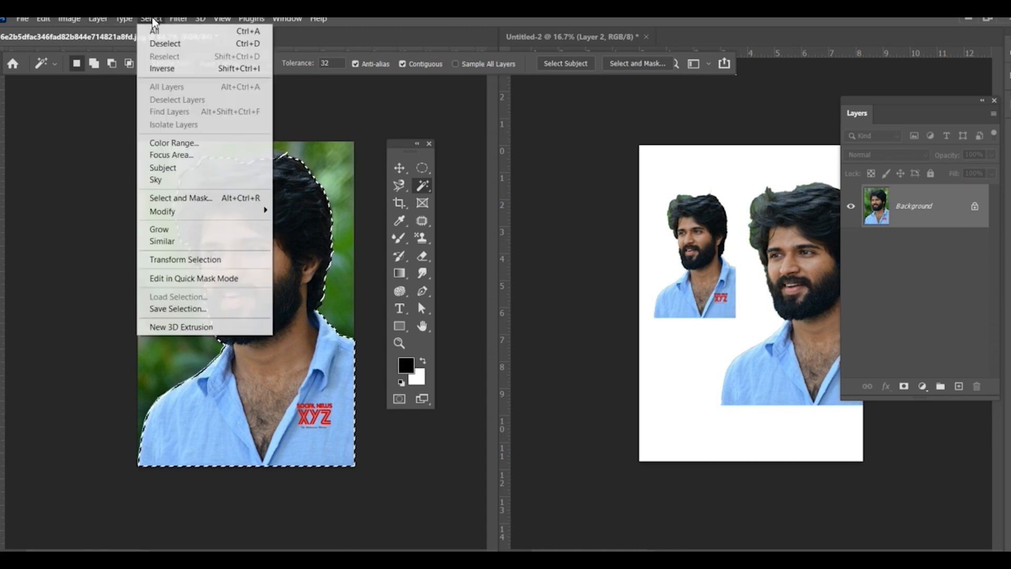
left_click(155, 41)
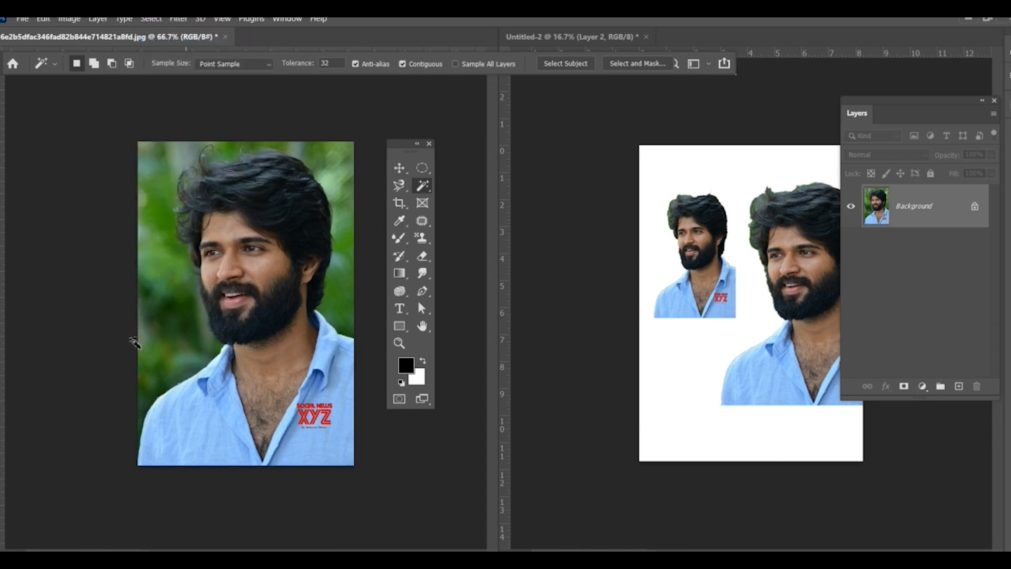
Step: Sample the shirt, cheek and forehead with the Magic Wand at tolerance 32, ending with the dark hair and beard selected
left_click(219, 438)
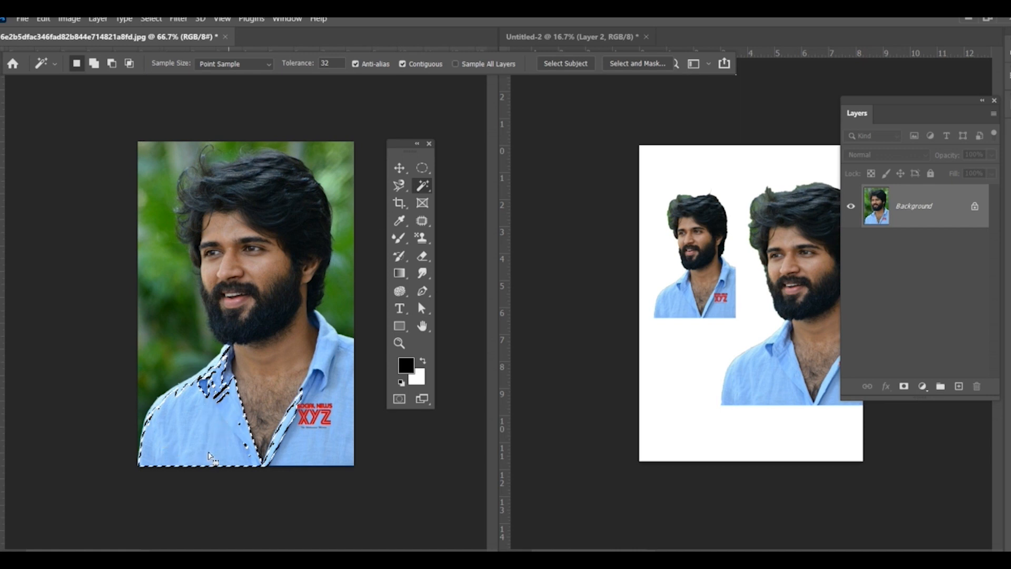
left_click(260, 270)
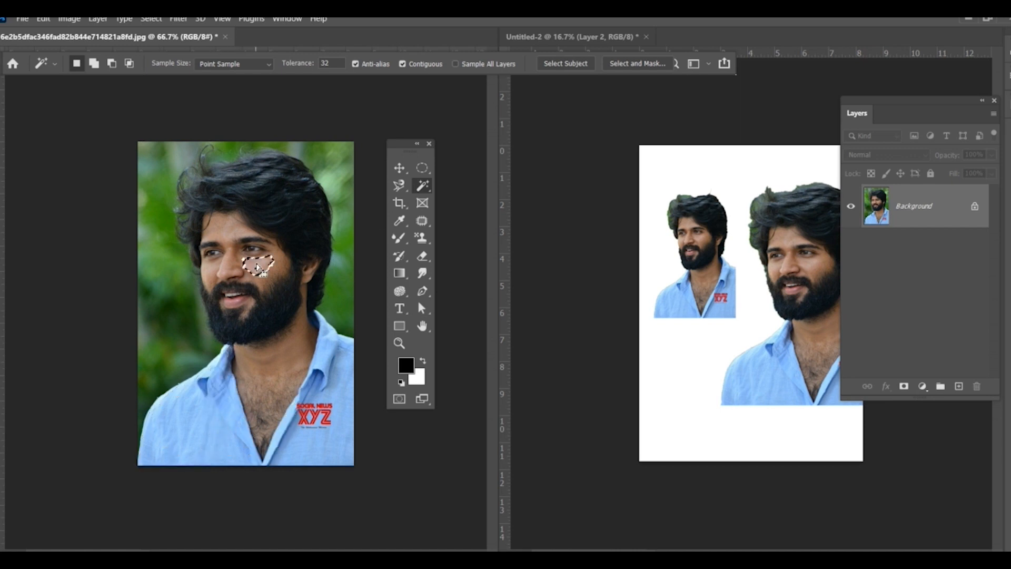
left_click(226, 246)
left_click(261, 206)
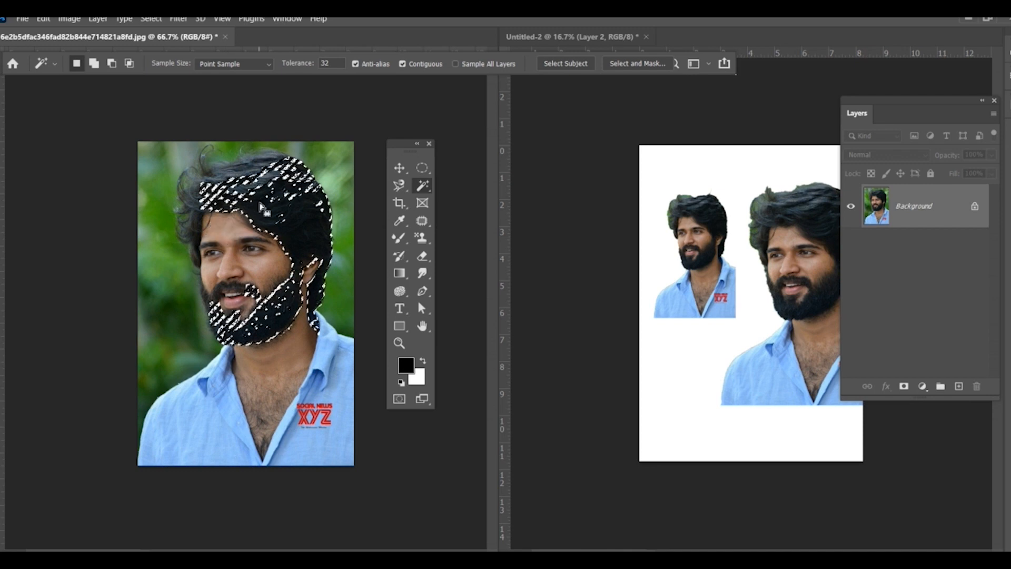
Step: Copy the hair and beard selection into Untitled-2, scale it to about 308% width and 246% height, and place it below the small cutout
left_click(400, 167)
left_click_drag(319, 219, 679, 371)
key("ctrl+t")
left_click_drag(688, 411, 758, 466)
left_click_drag(717, 373, 711, 339)
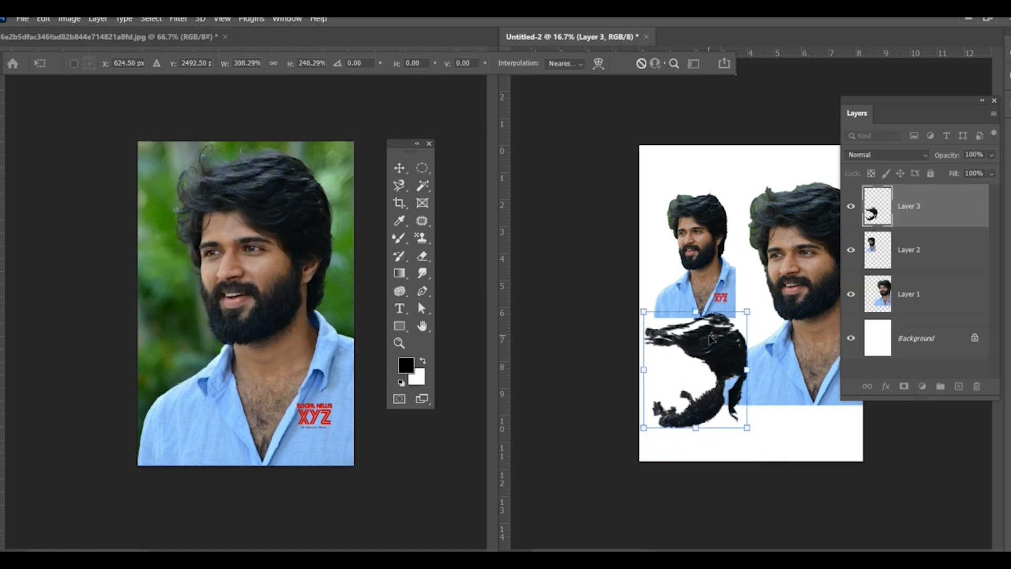
key("Return")
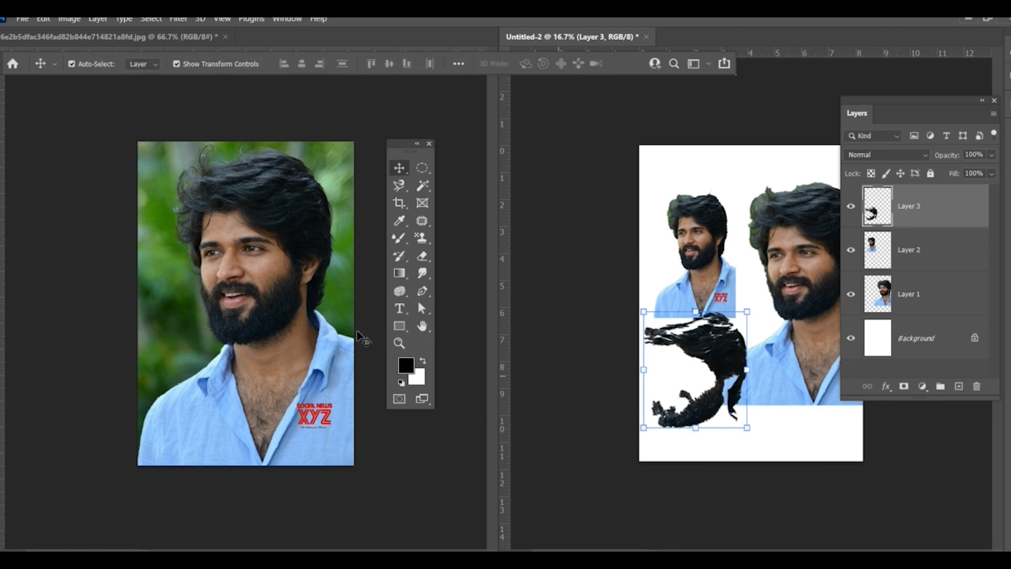
Step: Select both halves of the blue shirt with the Magic Wand and copy them to the top of the Untitled-2 page
left_click(424, 191)
left_click(318, 324)
left_click(315, 460)
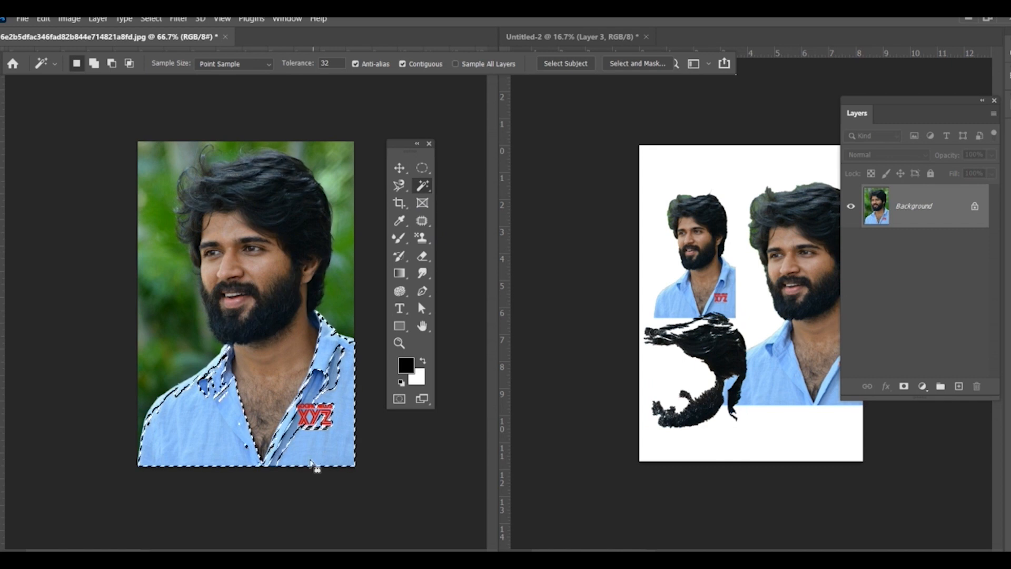
left_click(405, 168)
left_click_drag(221, 425, 732, 221)
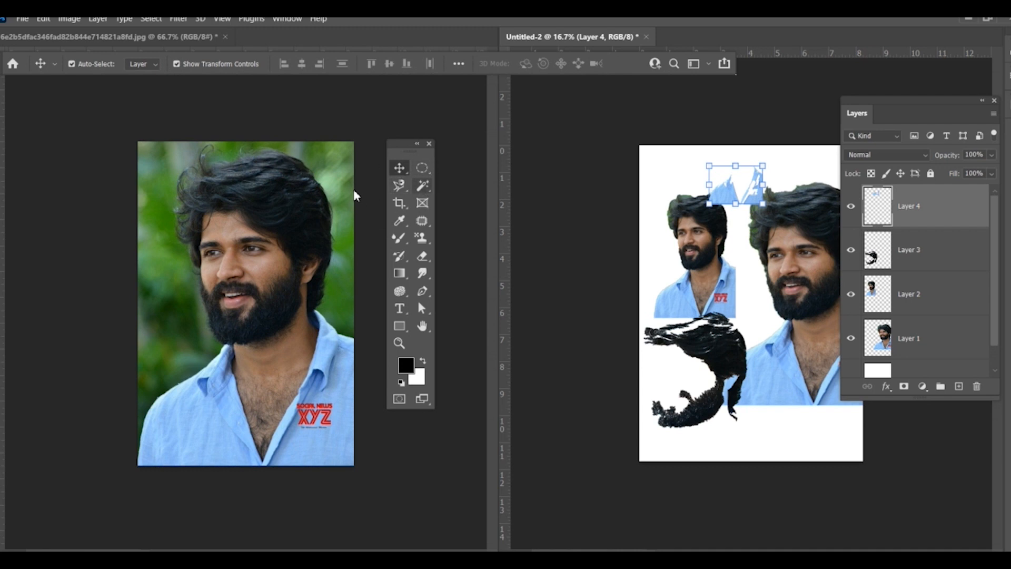
Step: Deselect the shirt selection in the source photo
left_click(306, 197)
left_click(151, 19)
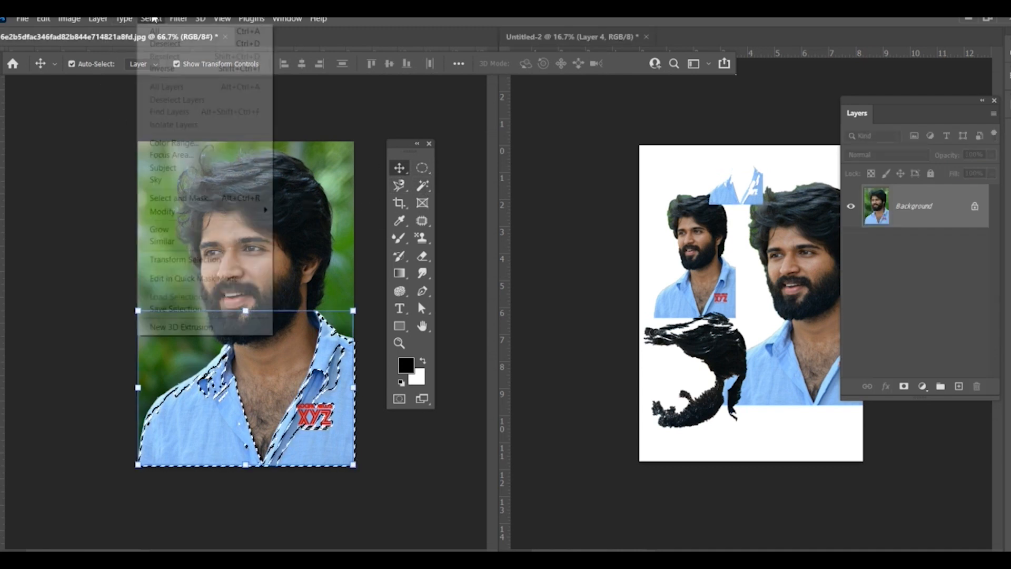
left_click(158, 42)
Step: Crop the source photo with the Crop Tool, trimming both sides and cutting the bottom off above the red shirt logo
left_click(403, 200)
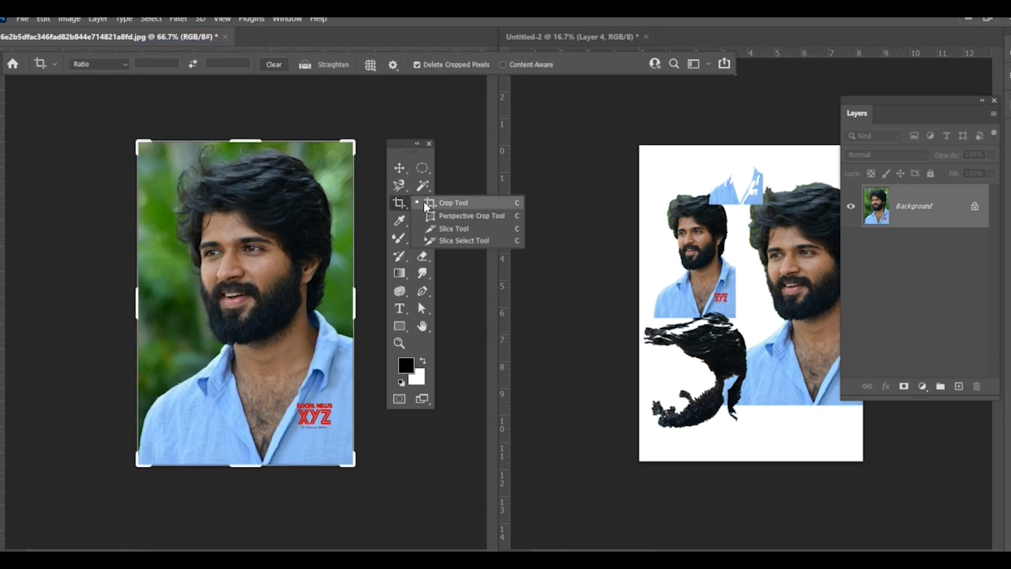
left_click(458, 205)
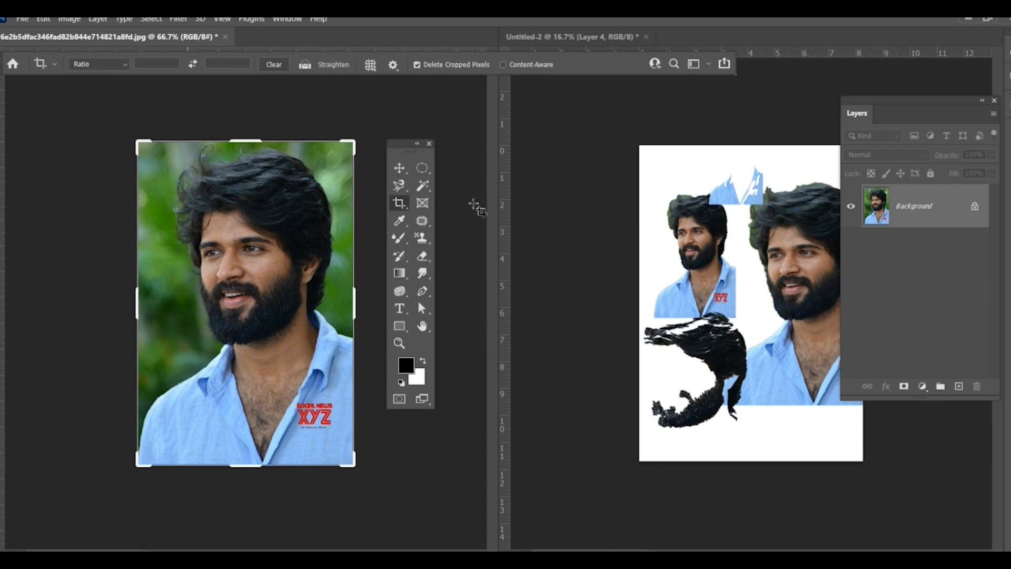
left_click_drag(136, 304, 150, 303)
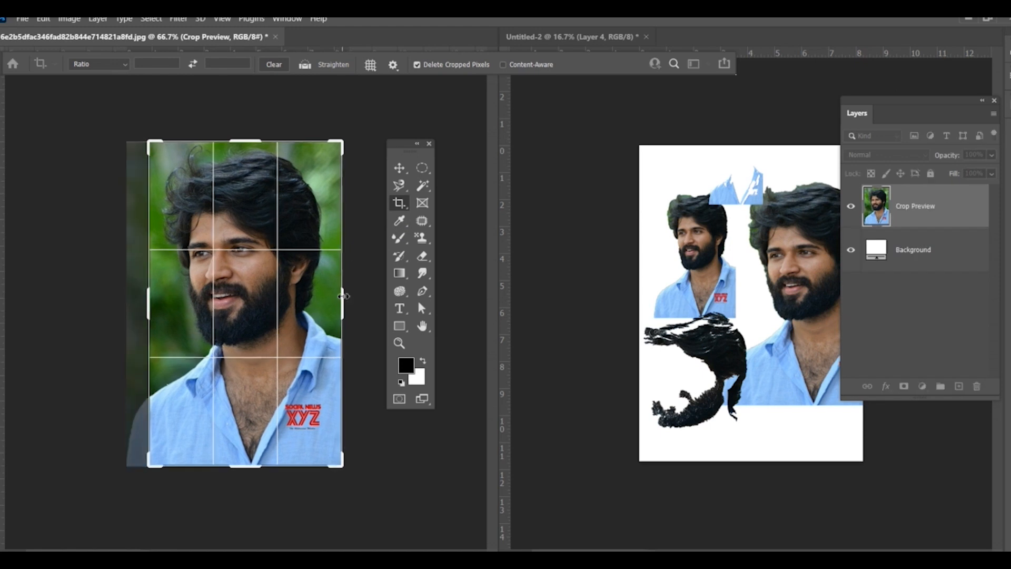
left_click_drag(341, 296, 331, 266)
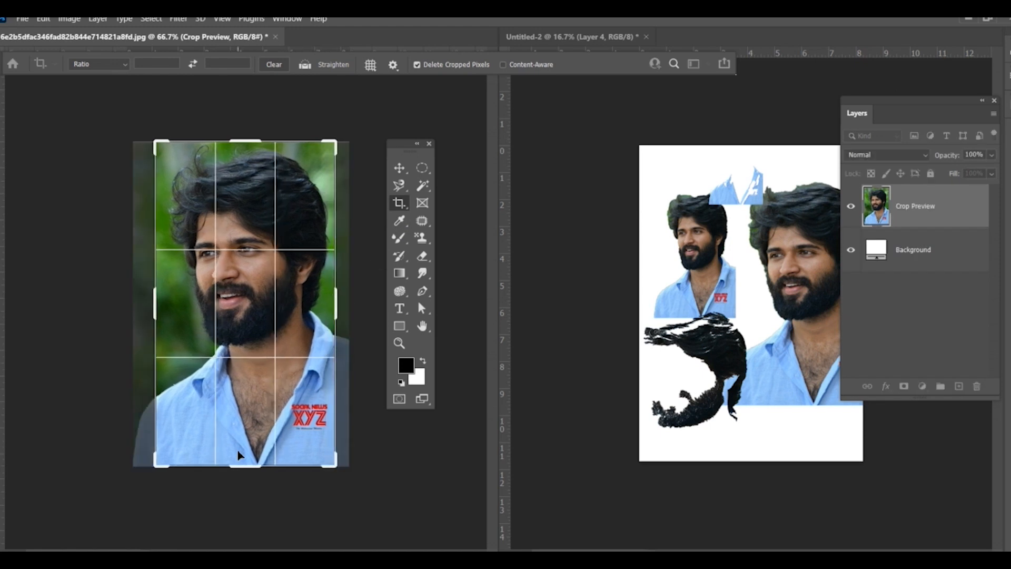
left_click_drag(241, 465, 239, 429)
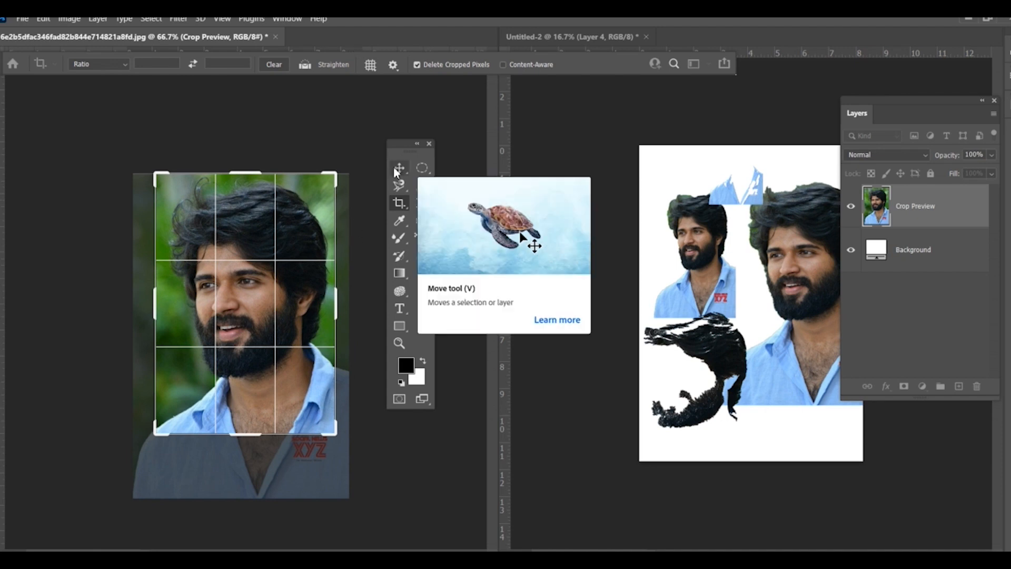
key("Return")
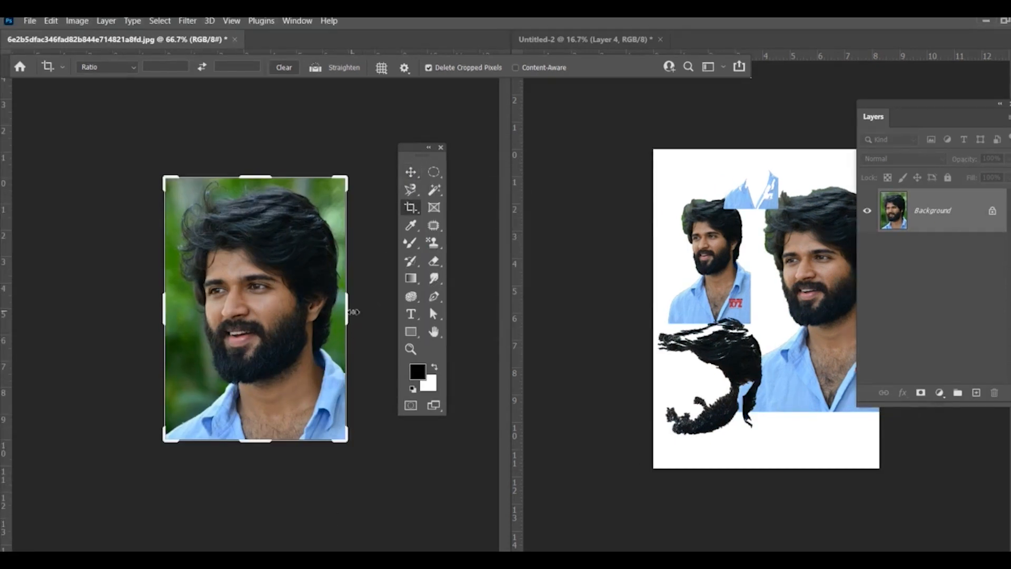
Step: Try a perspective crop of the whole source photo with both upper corners pulled inward
right_click(410, 207)
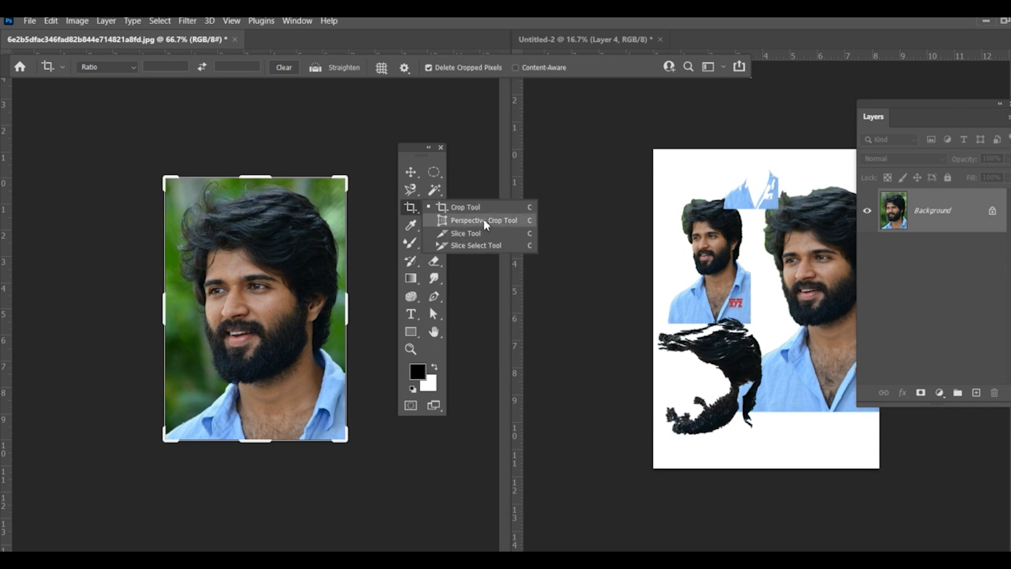
left_click(484, 221)
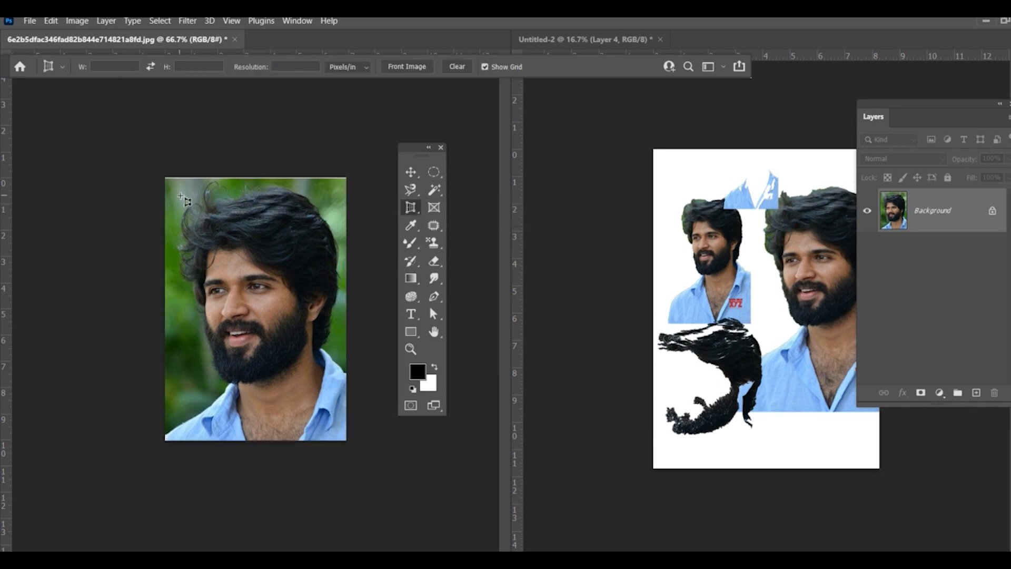
left_click_drag(166, 178, 389, 479)
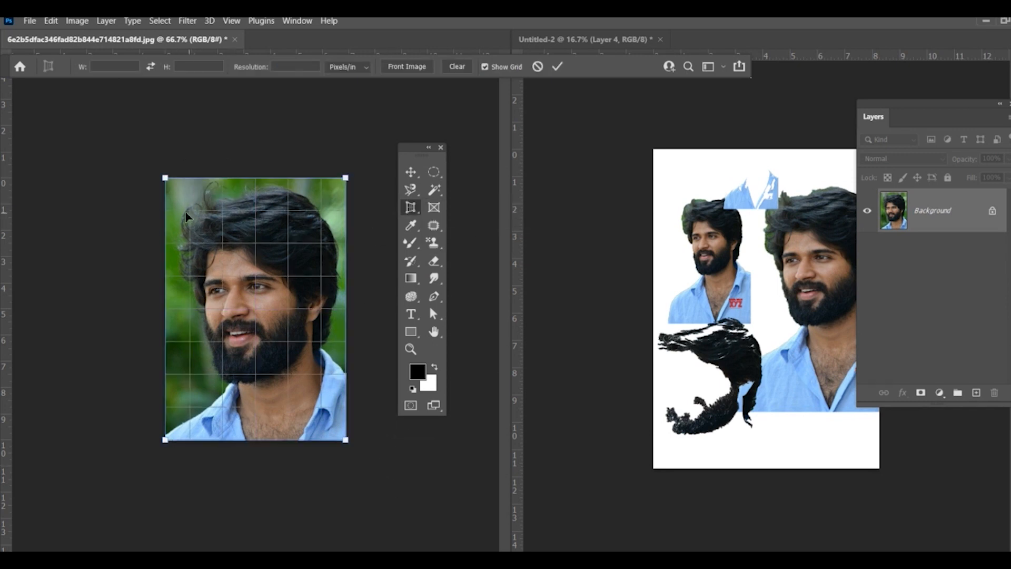
left_click_drag(169, 182, 210, 182)
left_click_drag(346, 178, 314, 174)
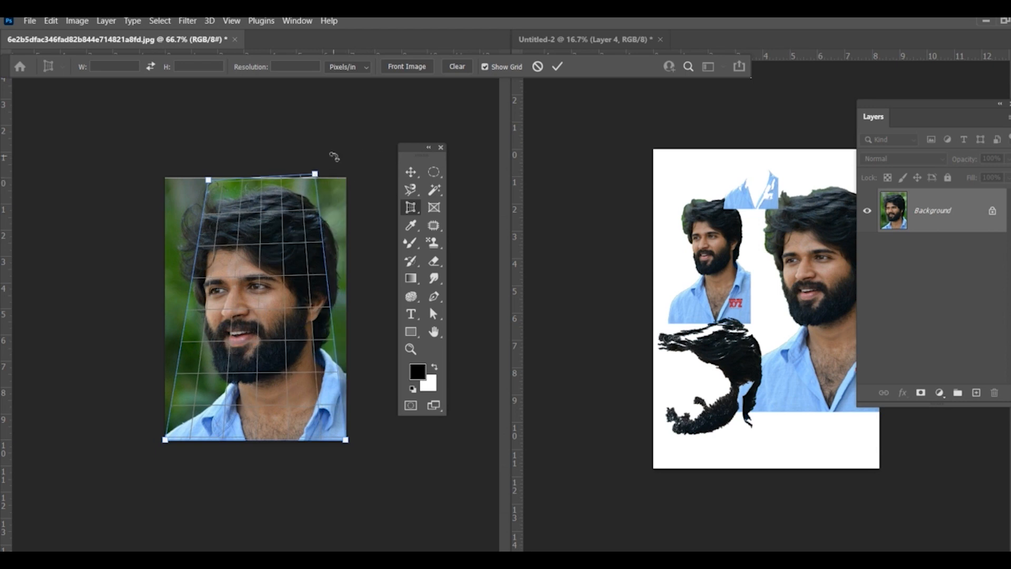
key("Return")
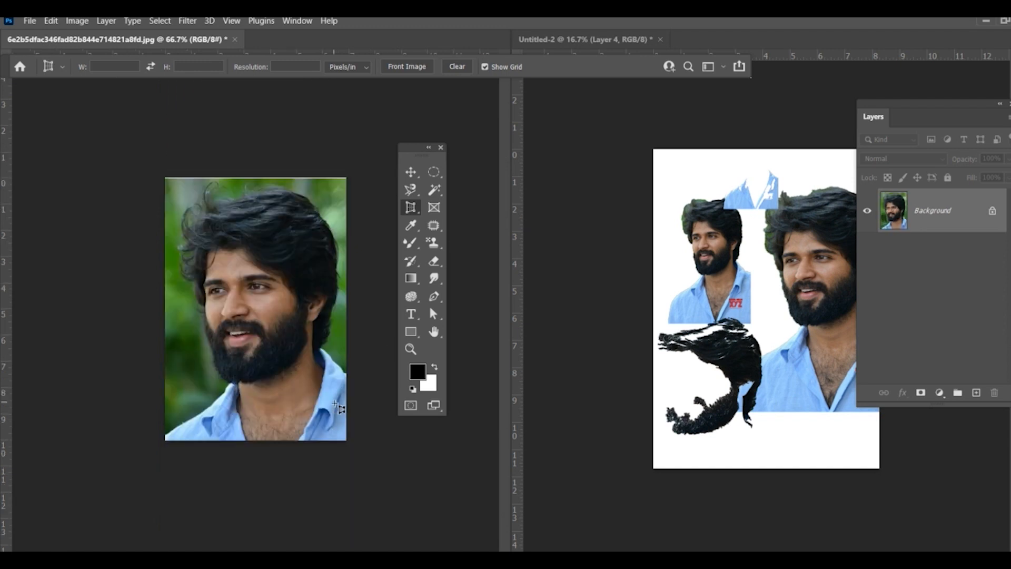
Step: Slice the source photo with a full-height strip along its left edge and a full-width band across the mouth and beard
key("ctrl+plus")
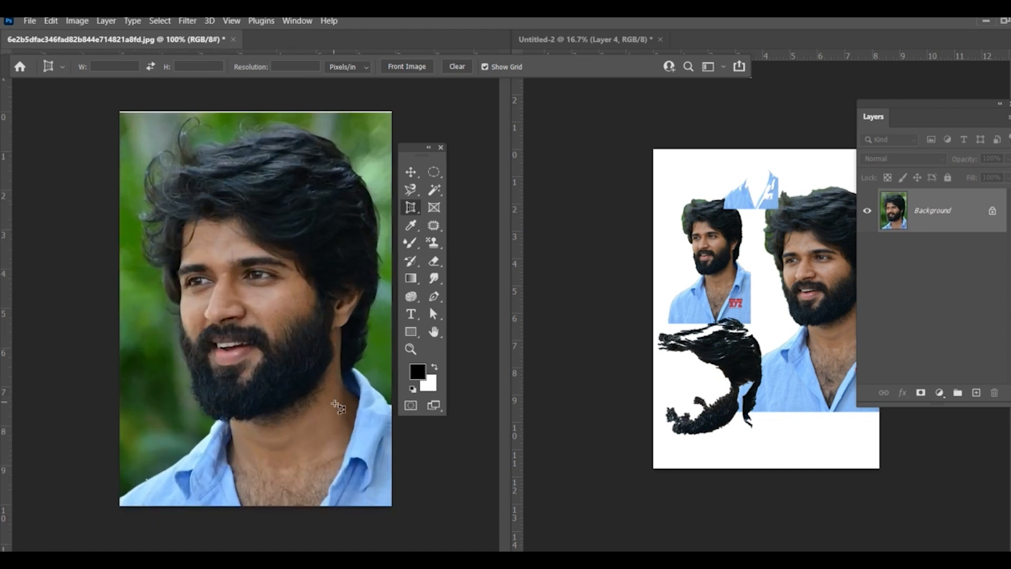
left_click_drag(416, 207, 463, 233)
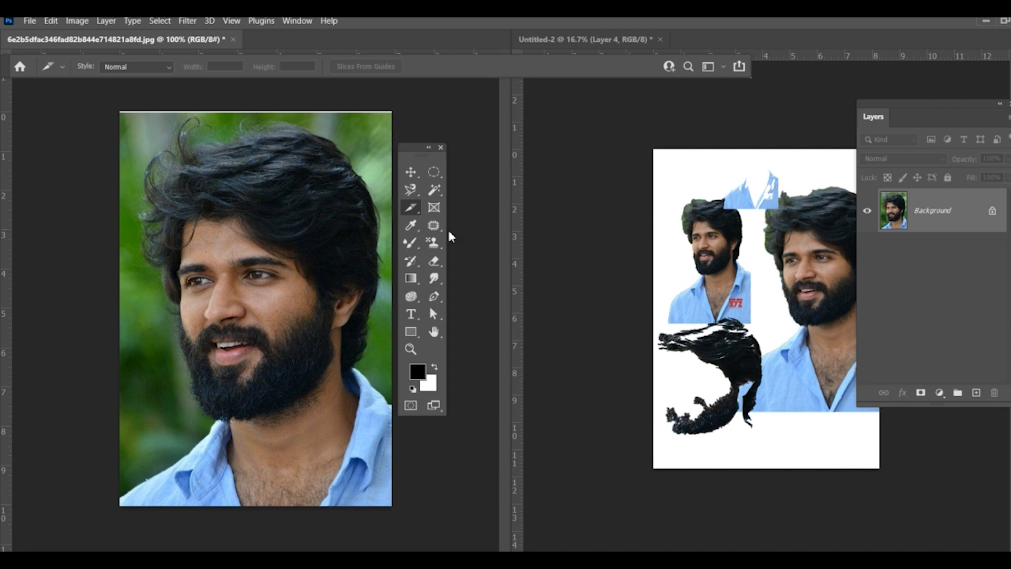
left_click_drag(414, 149, 438, 145)
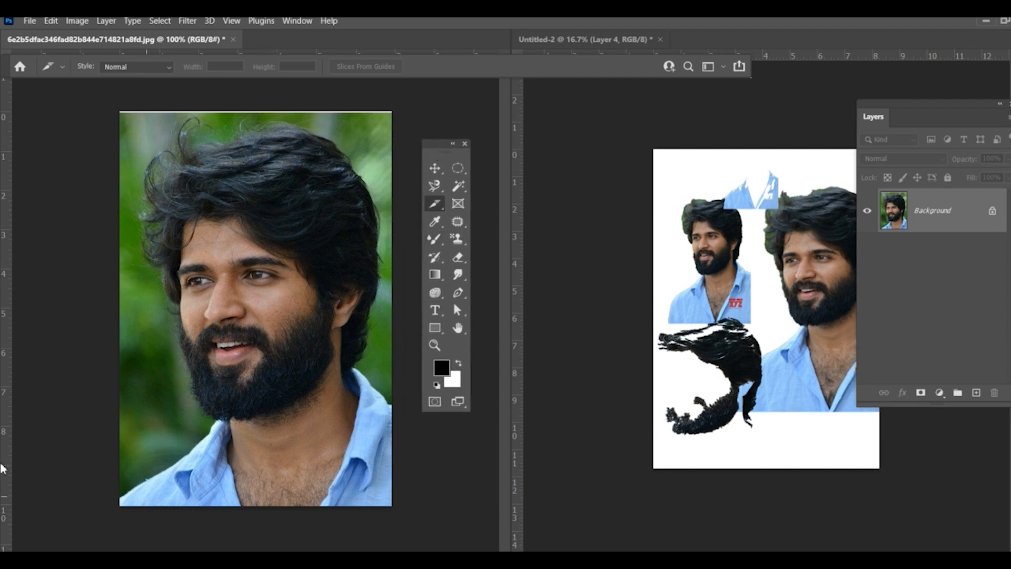
left_click_drag(110, 101, 185, 526)
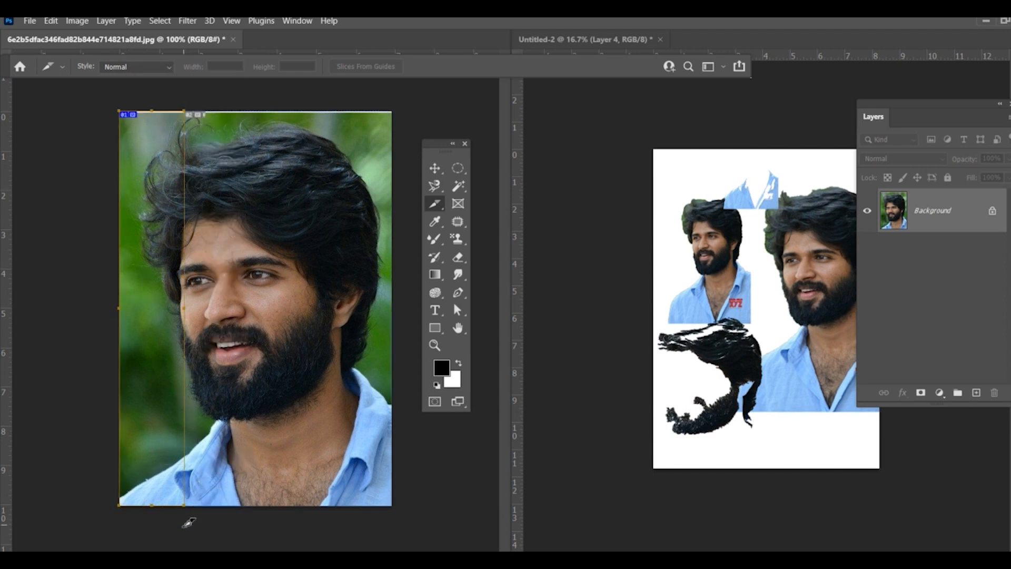
left_click_drag(96, 312, 412, 437)
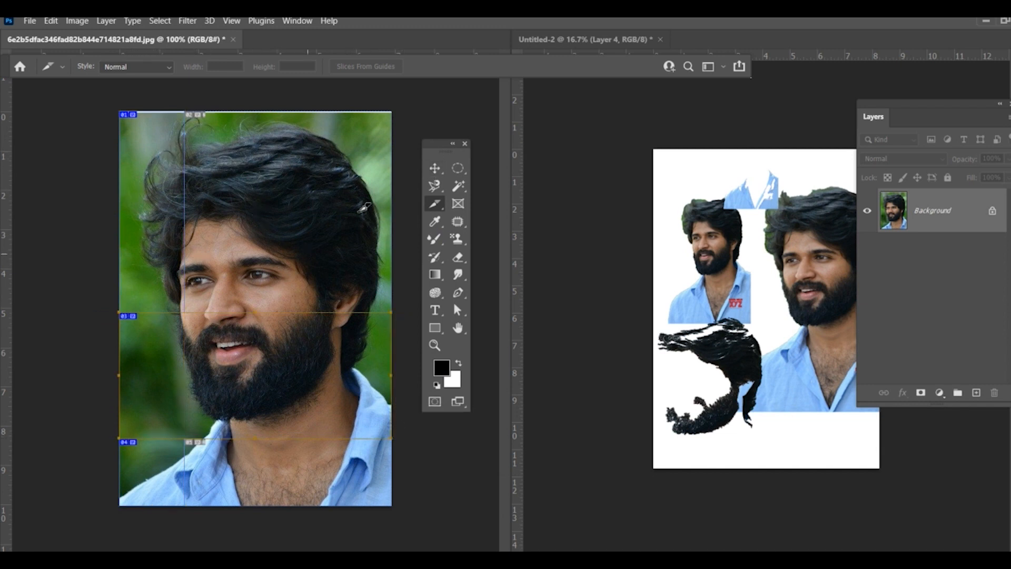
Step: Widen the full-height left slice with the Slice Select Tool until its right edge reaches the ear, and activate the Frame Tool
left_click(440, 206)
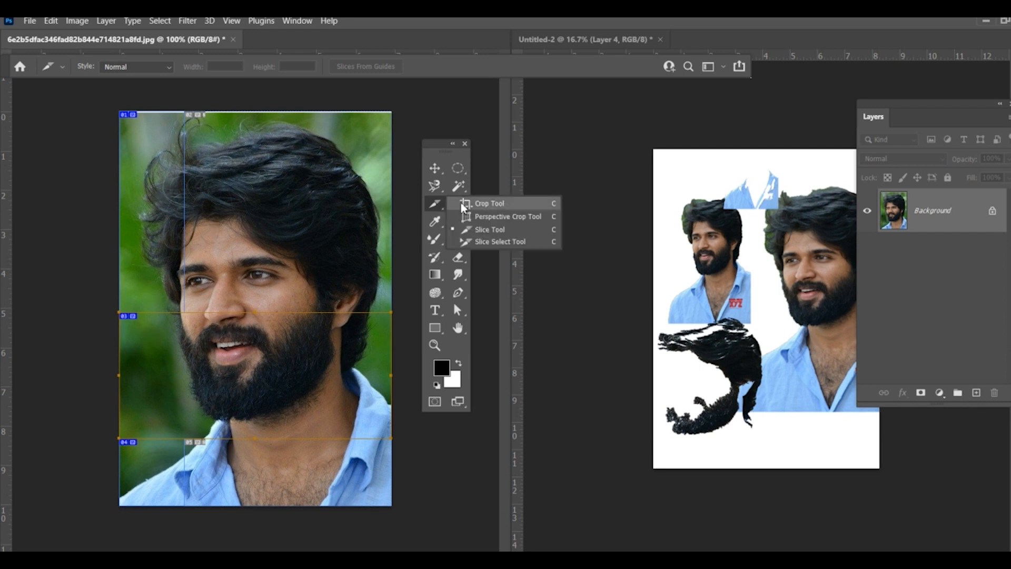
left_click(491, 242)
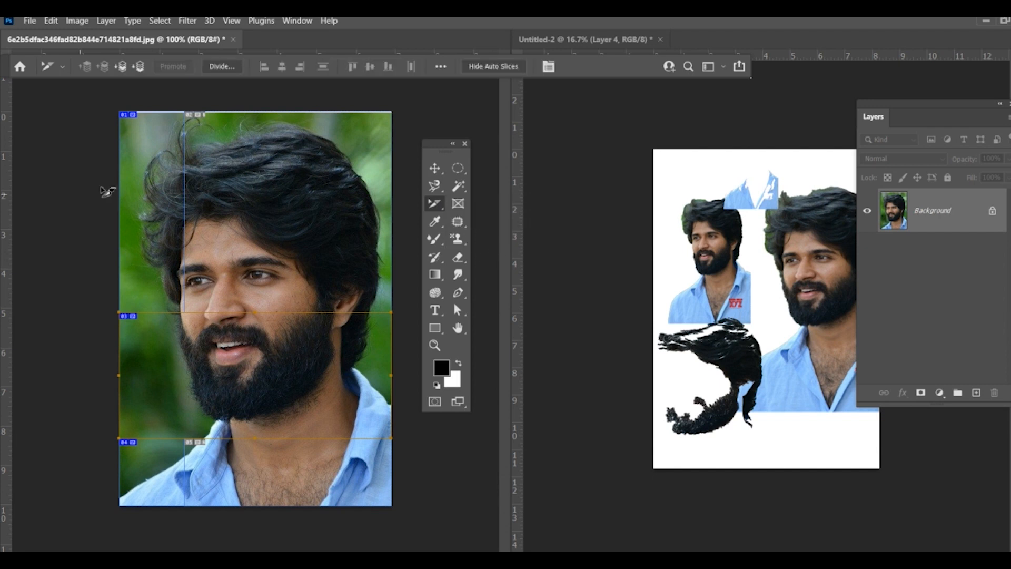
left_click(186, 190)
left_click_drag(188, 187, 332, 213)
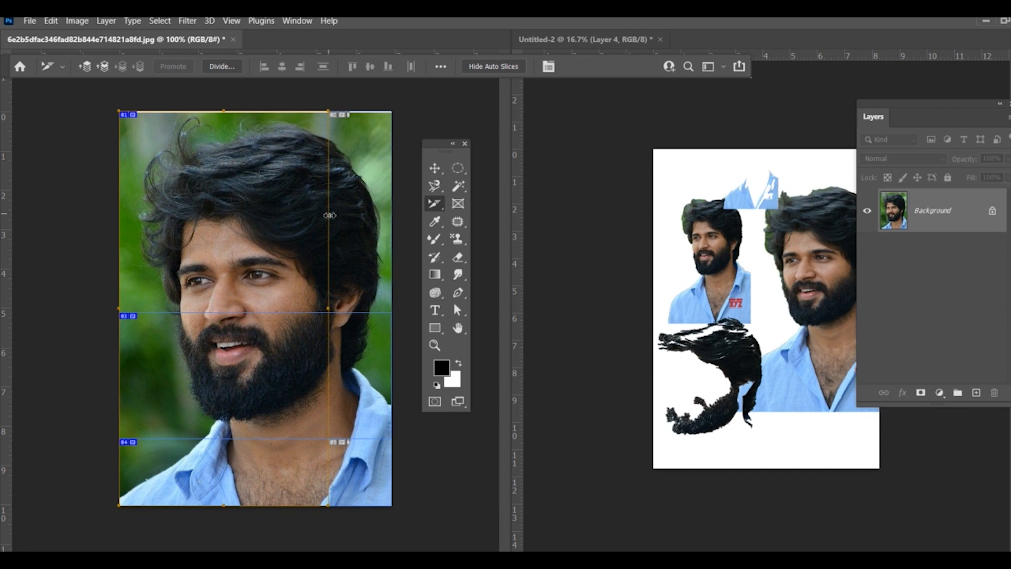
left_click(458, 203)
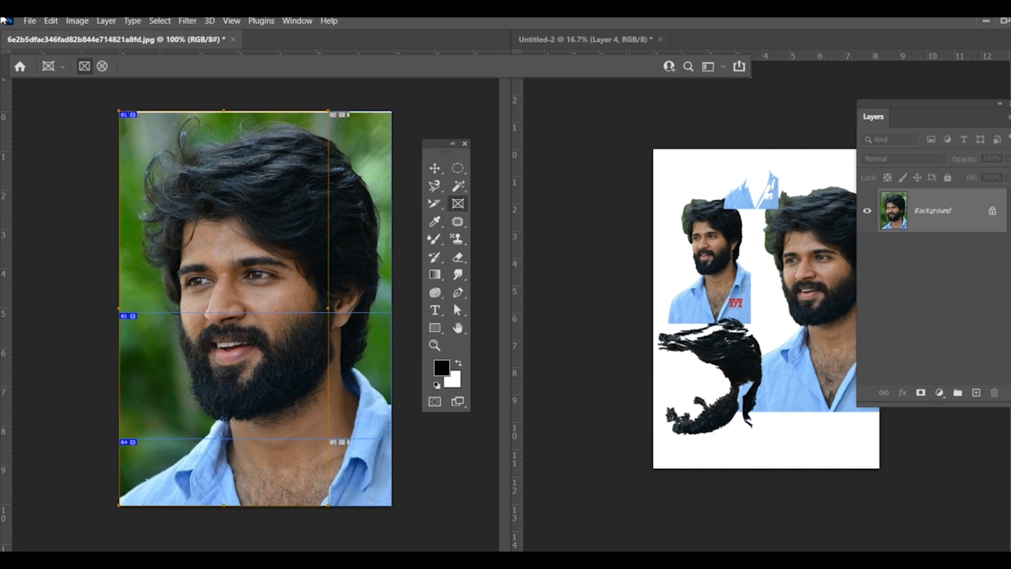
left_click(29, 21)
left_click(39, 42)
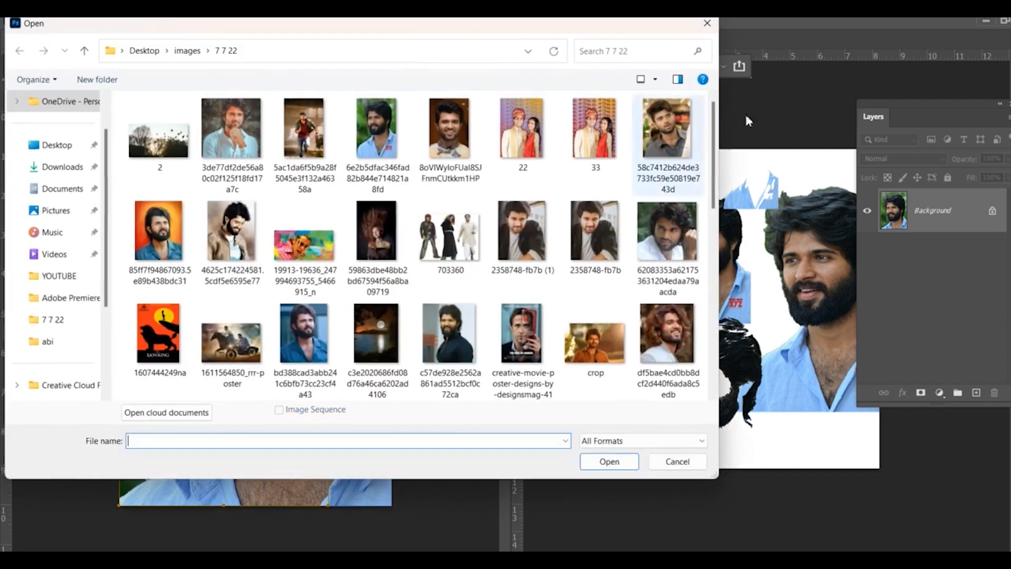
left_click(707, 23)
Step: Create a new blank portrait document and draw a tall rectangular frame around the middle of its canvas
left_click(29, 20)
left_click(33, 35)
double_click(198, 232)
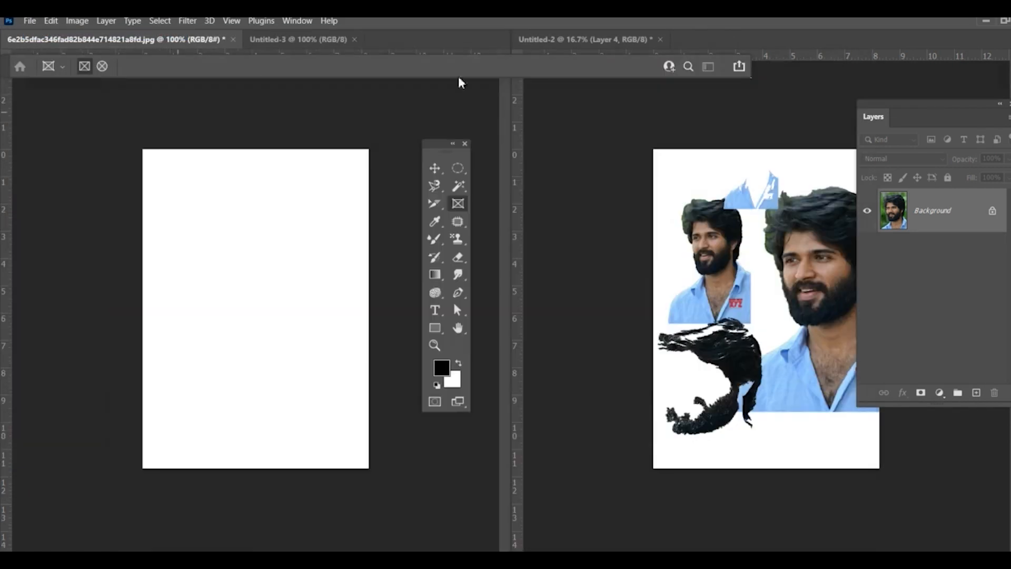
left_click_drag(196, 209, 334, 416)
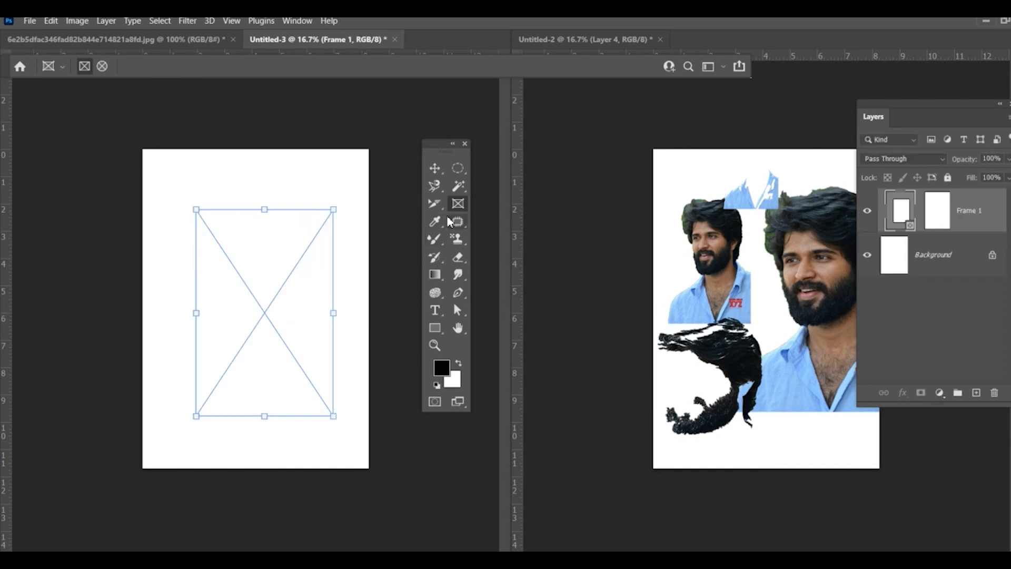
Step: Bring the source portrait photo into the empty frame in Untitled-3 with the Move Tool
left_click(435, 168)
left_click(543, 40)
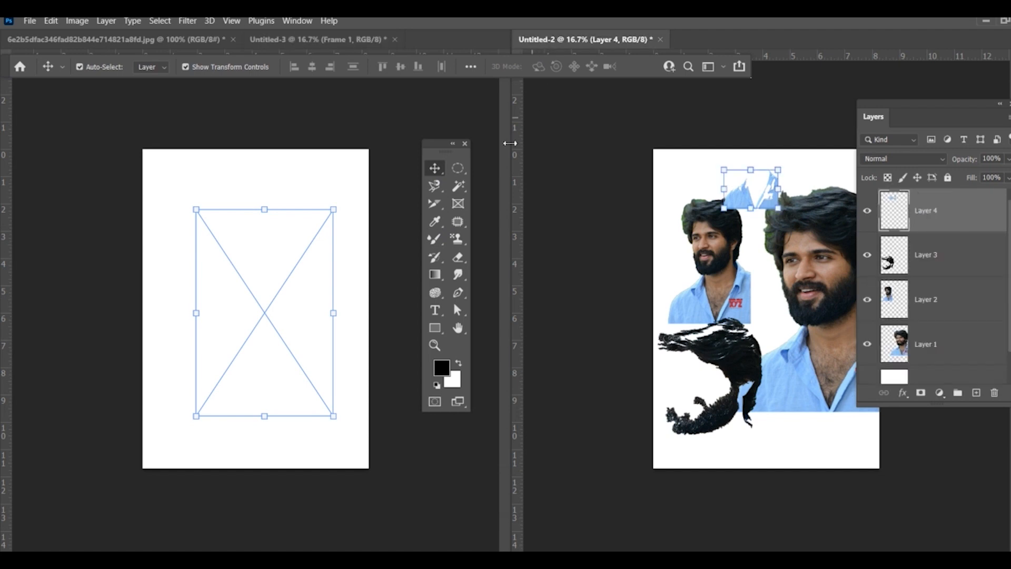
left_click(304, 47)
left_click(162, 39)
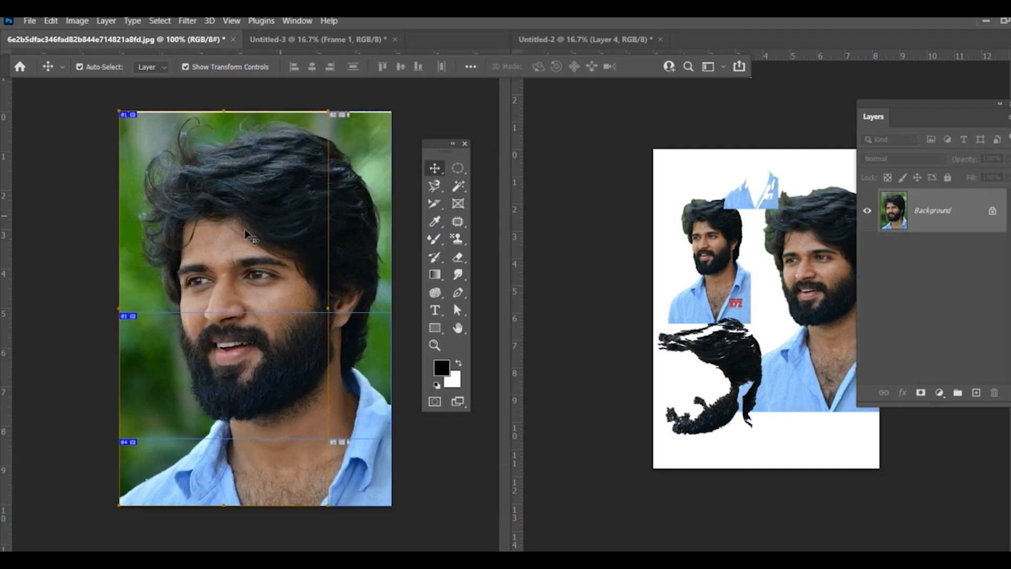
left_click_drag(239, 216, 184, 186)
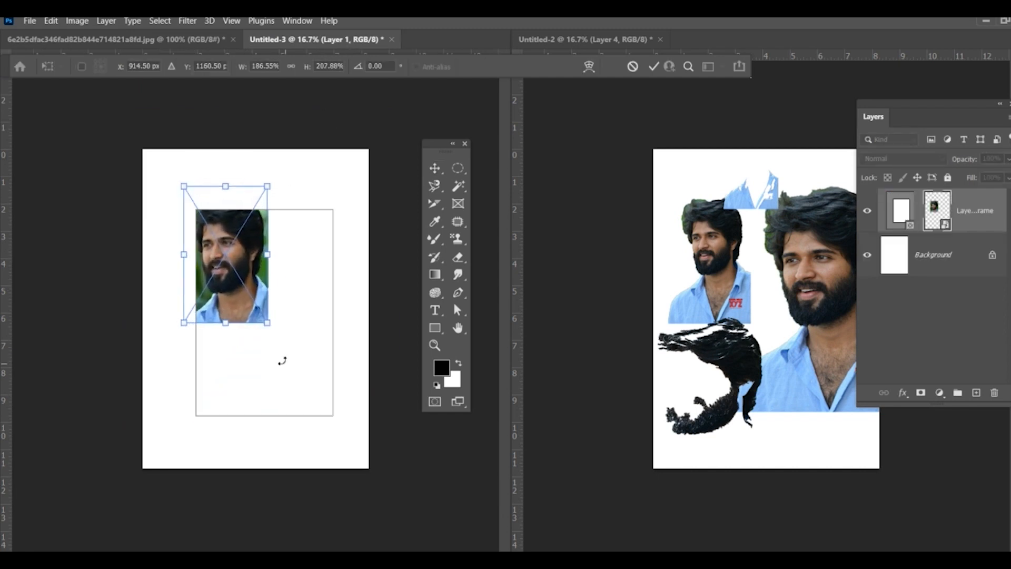
Step: Scale the placed portrait up until it fills the frame, and shift the framed photo slightly up and to the left
left_click_drag(267, 325, 351, 451)
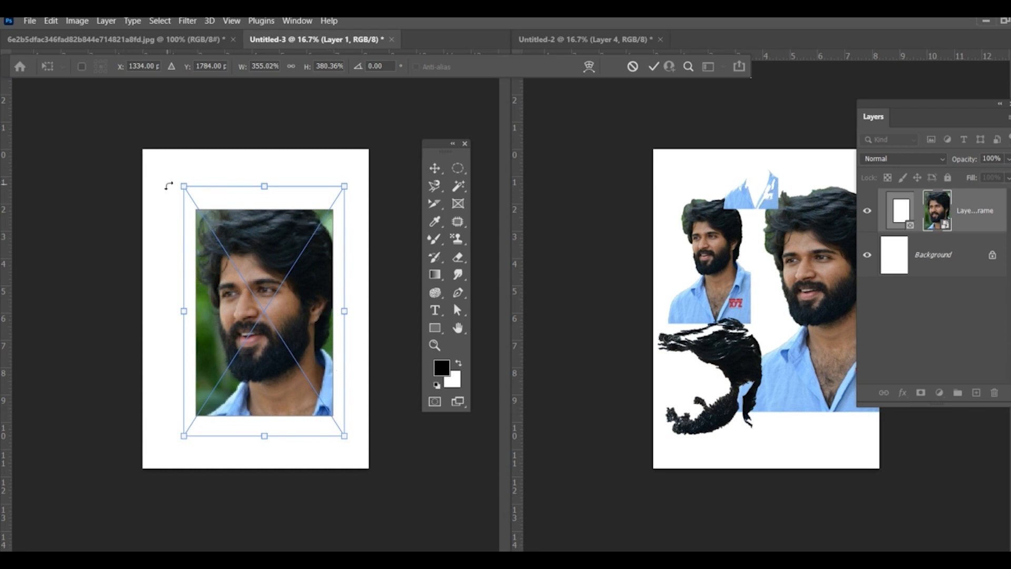
left_click(435, 170)
left_click(402, 433)
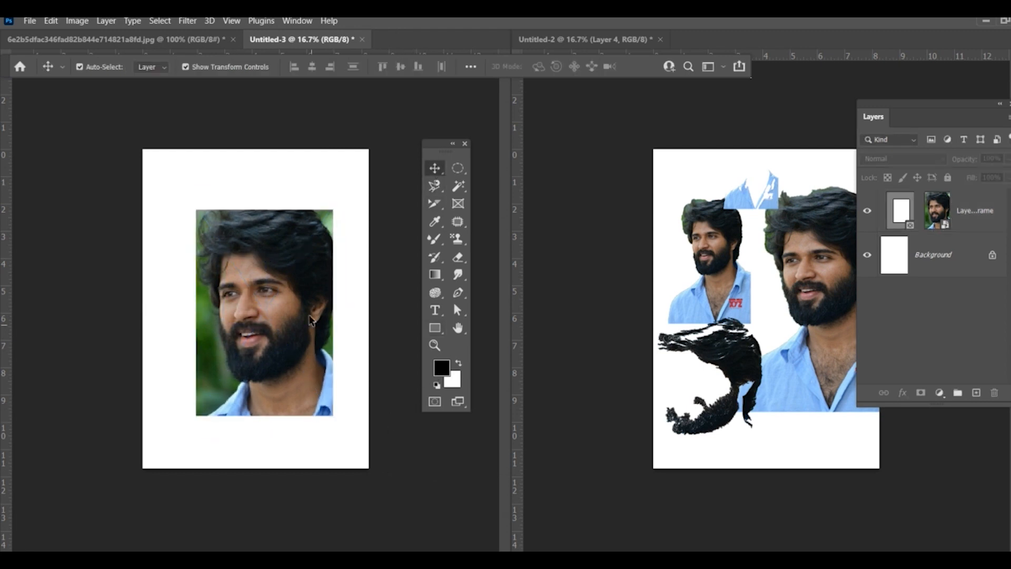
mouse_move(302, 253)
left_mouse_down()
mouse_move(275, 264)
mouse_move(298, 248)
left_mouse_up()
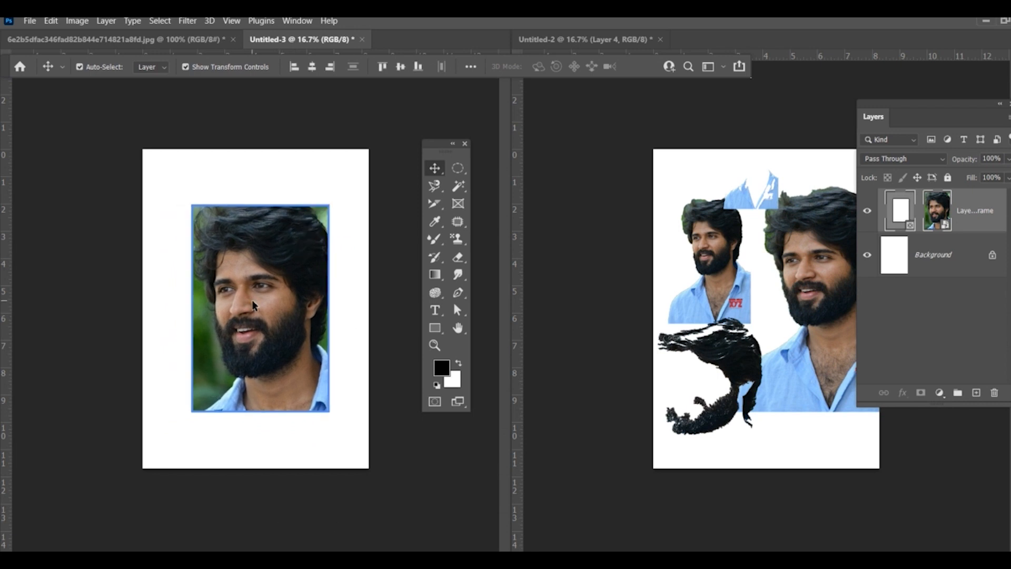
left_click(462, 203)
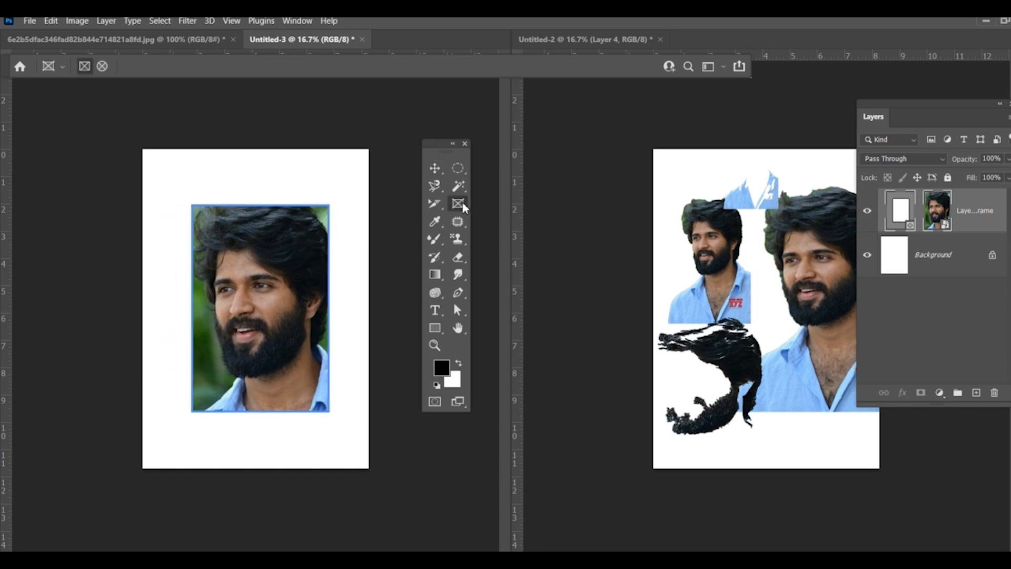
Step: With the Eyedropper Tool active, set the foreground color to light blue b5d9fb in the Color Picker
left_click(442, 229)
right_click(439, 230)
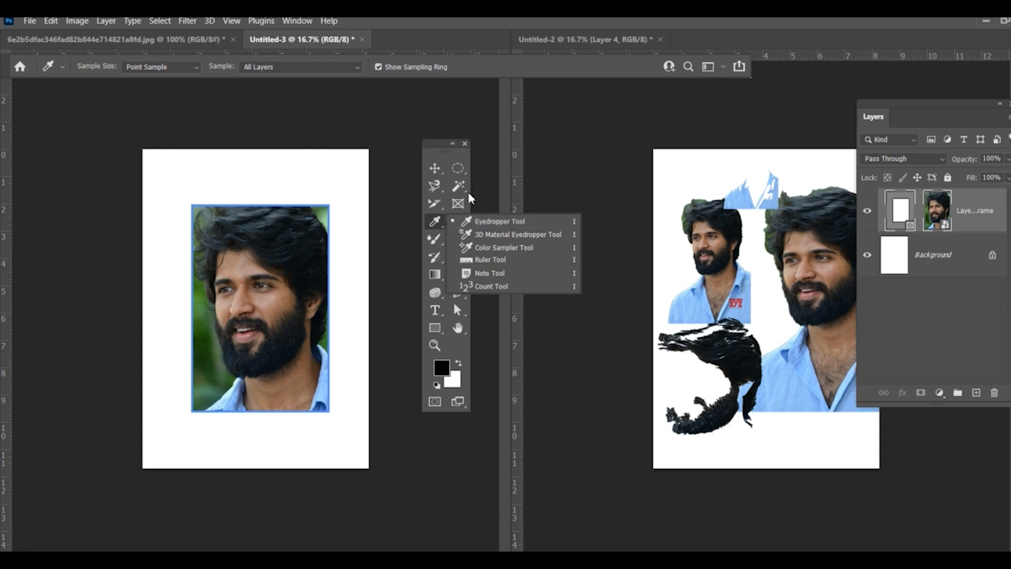
left_click(443, 371)
type("7a0606")
mouse_move(252, 373)
left_mouse_down()
mouse_move(253, 268)
mouse_move(237, 422)
mouse_move(233, 375)
mouse_move(251, 282)
mouse_move(275, 276)
mouse_move(274, 335)
left_mouse_up()
left_click_drag(267, 236, 539, 204)
left_click_drag(515, 252, 404, 232)
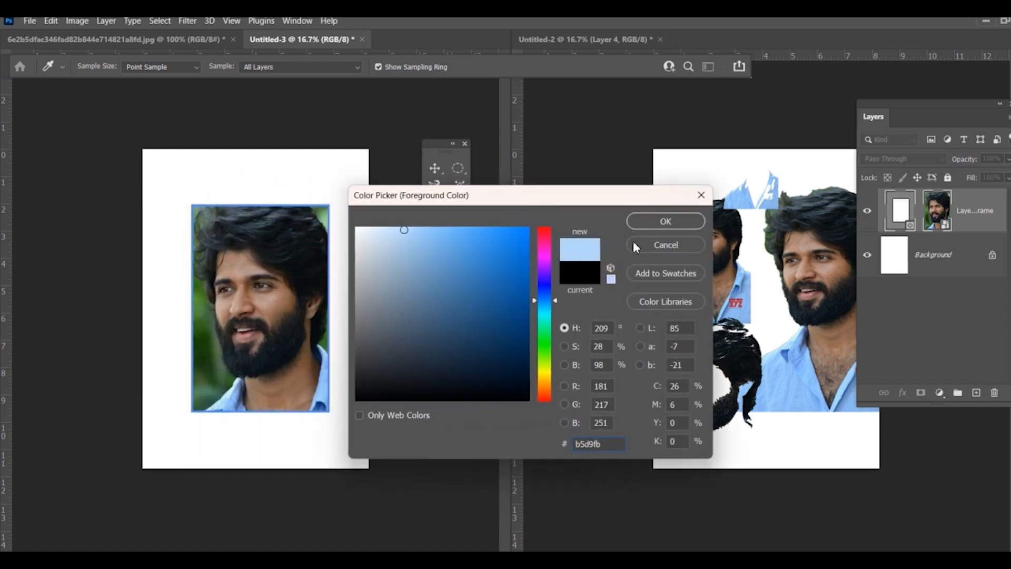
left_click(666, 221)
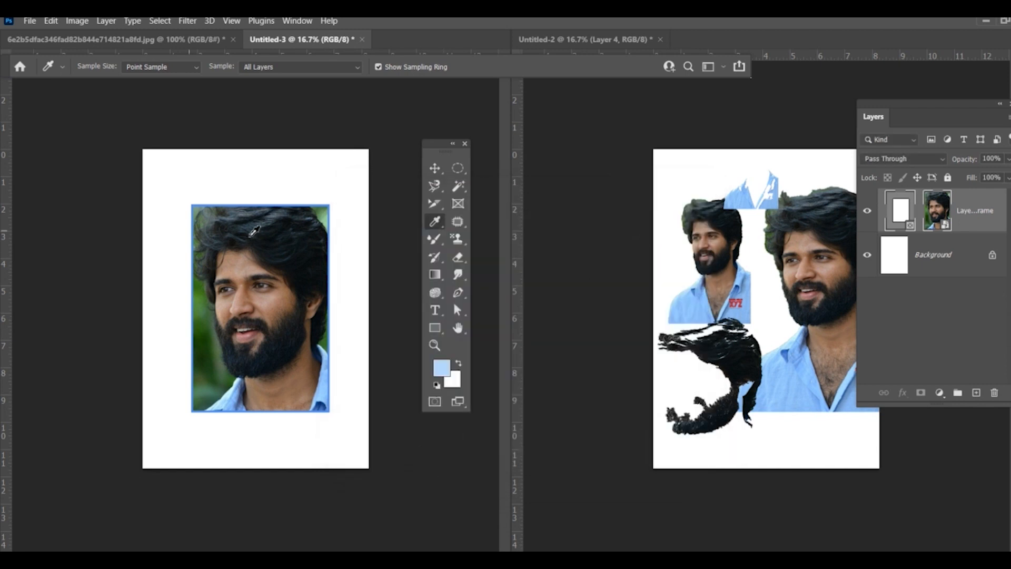
Step: Sample the light blue shirt in the framed photo as the foreground color with the Eyedropper Tool
left_click(441, 168)
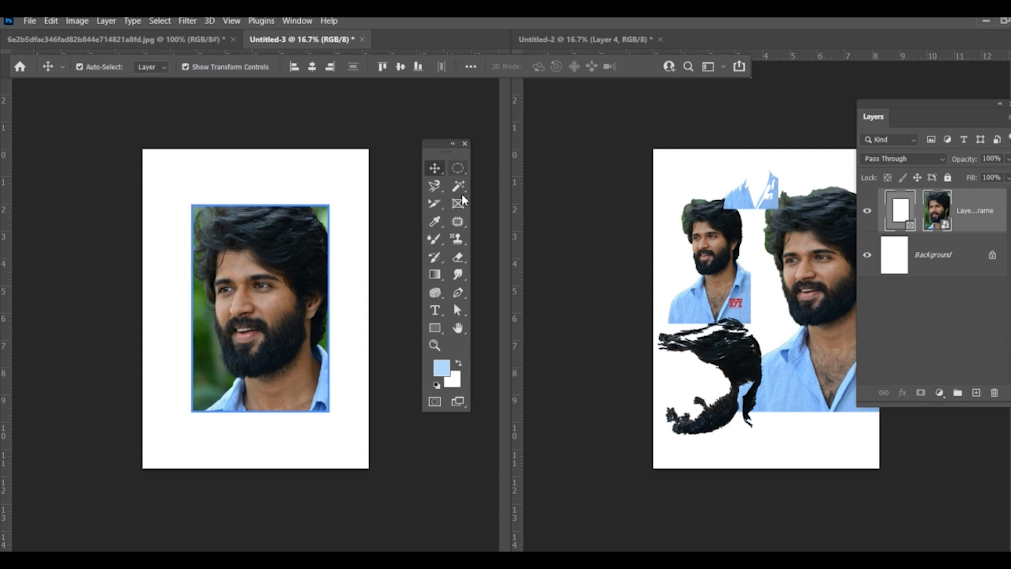
left_click(427, 219)
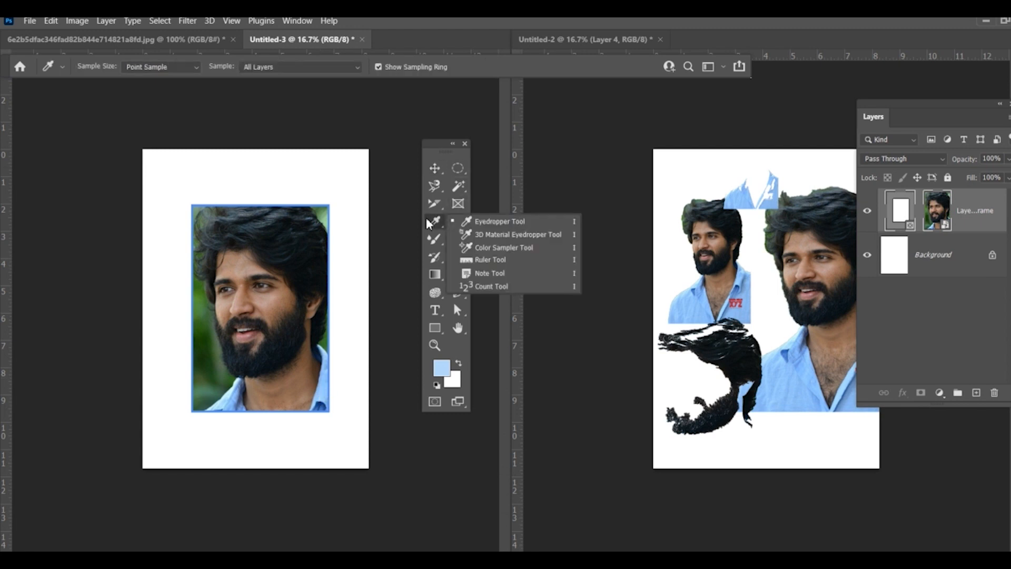
left_click(485, 223)
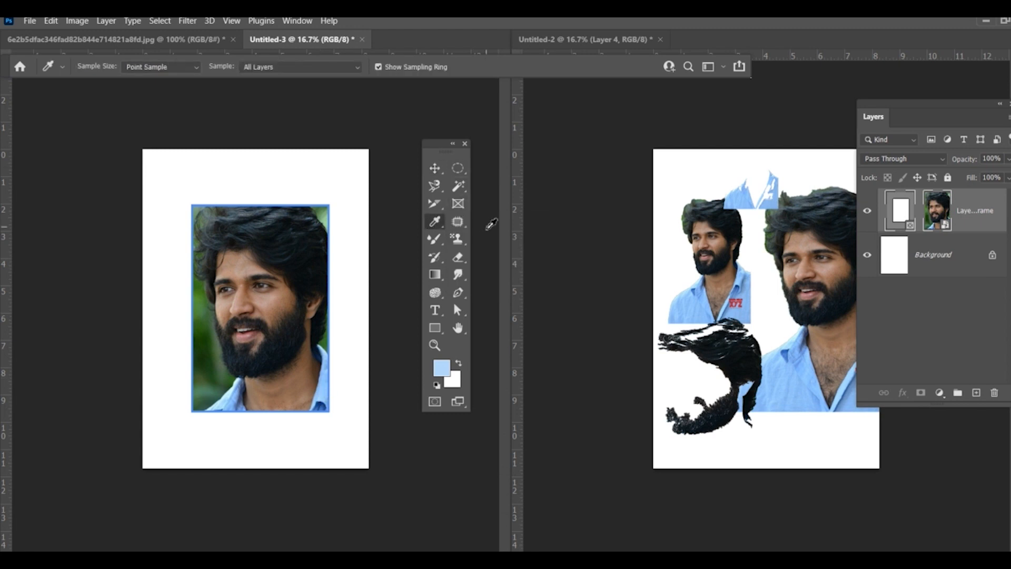
left_click(326, 390)
Step: Try sampling the dark beard as the foreground color while the Color Picker is open
left_click(441, 368)
left_click(254, 323)
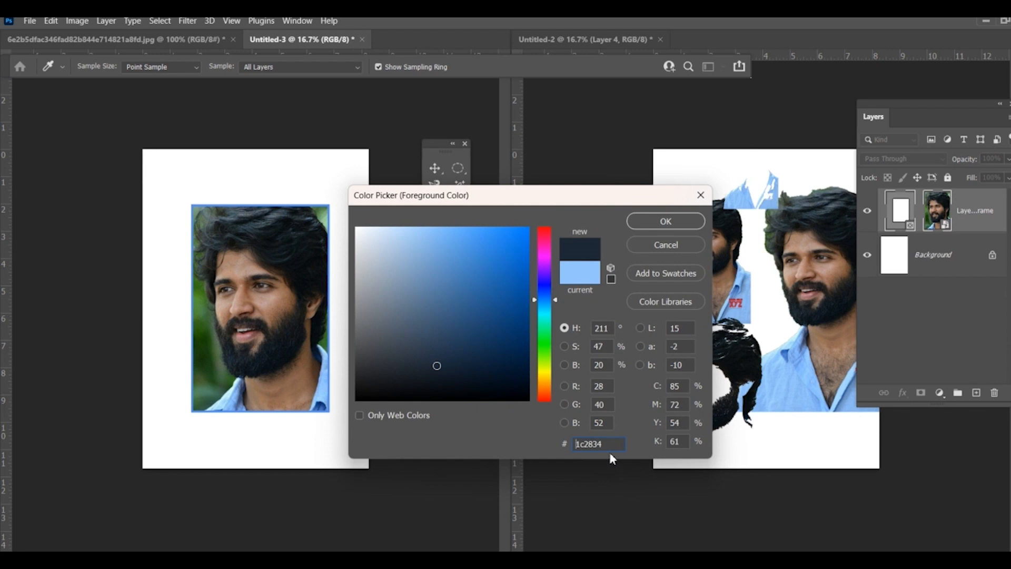
left_click(670, 250)
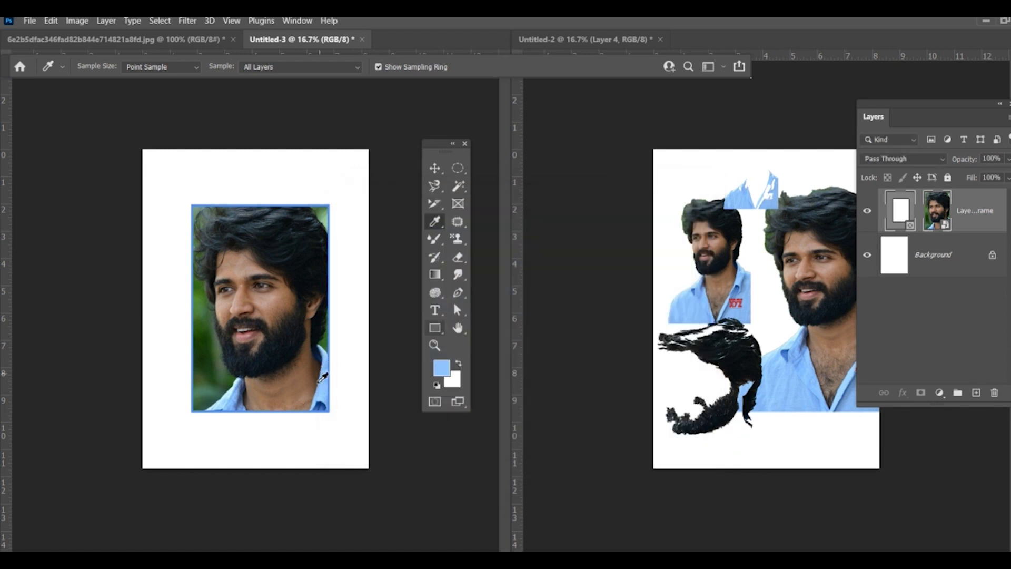
left_click(445, 369)
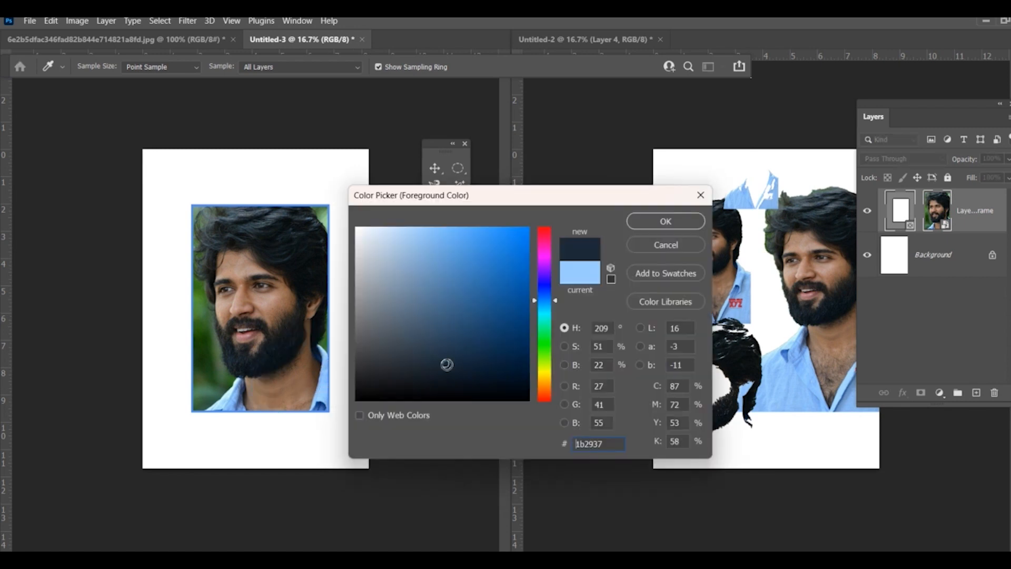
left_click(640, 245)
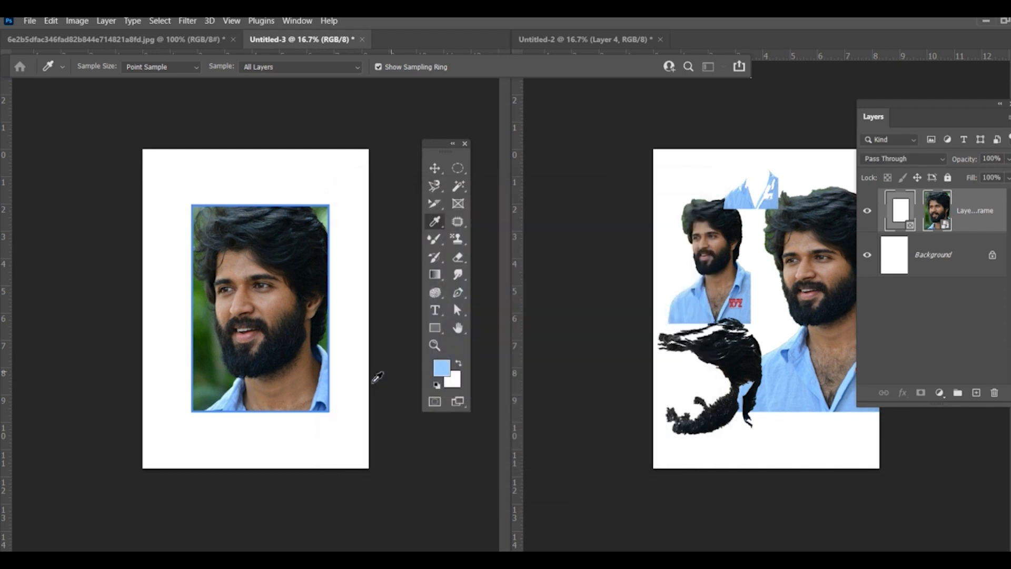
Step: Copy the shirt color's hex code 96c8fc from the foreground Color Picker and close the picker without changing the color
left_click(443, 369)
left_click_drag(619, 448, 575, 445)
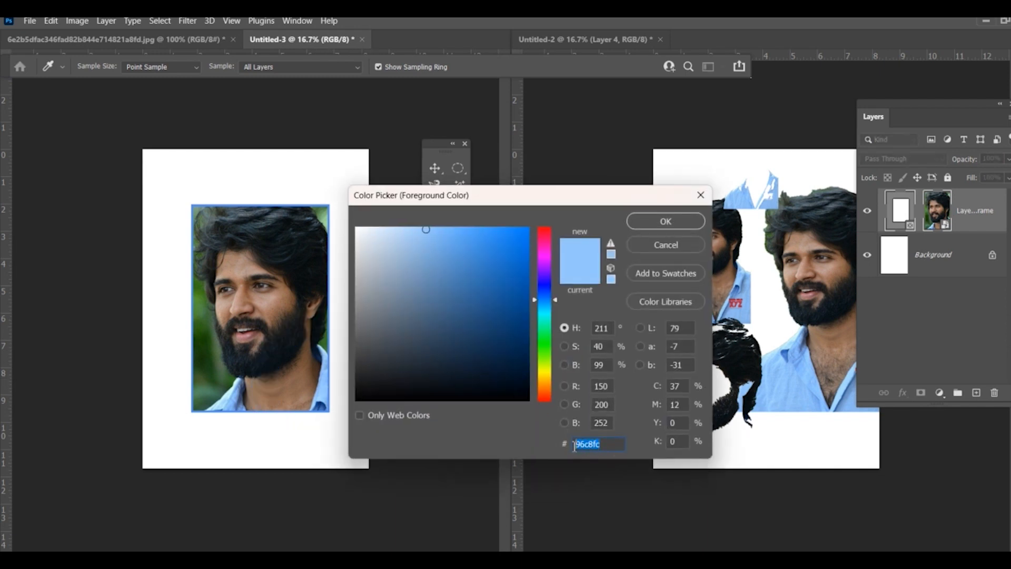
right_click(582, 447)
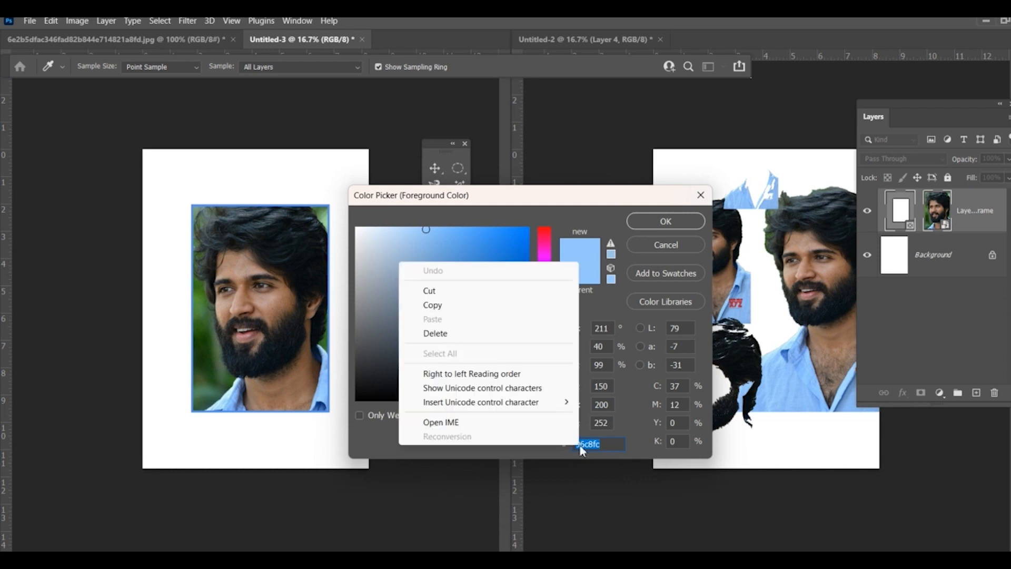
left_click(433, 305)
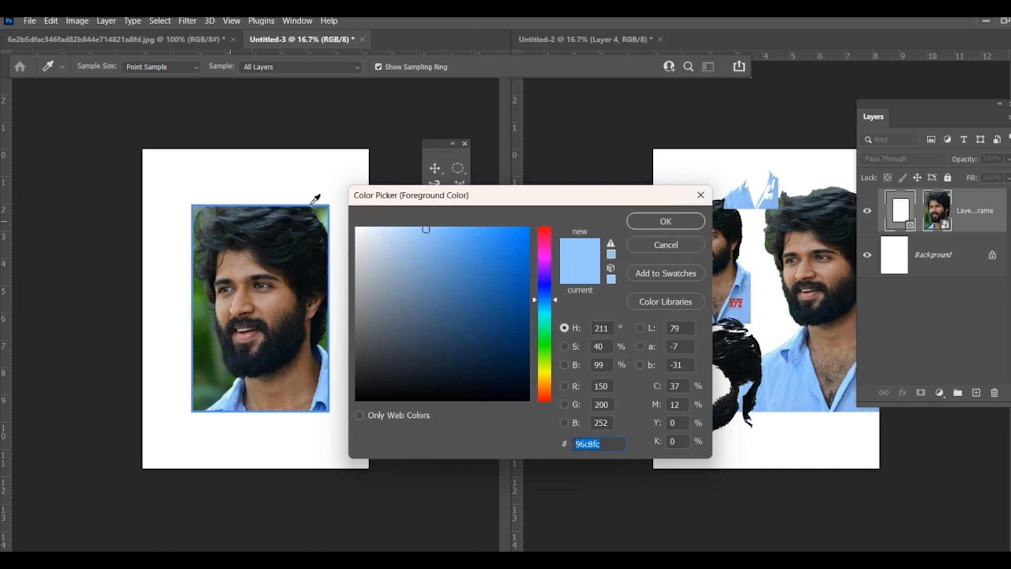
left_click(663, 245)
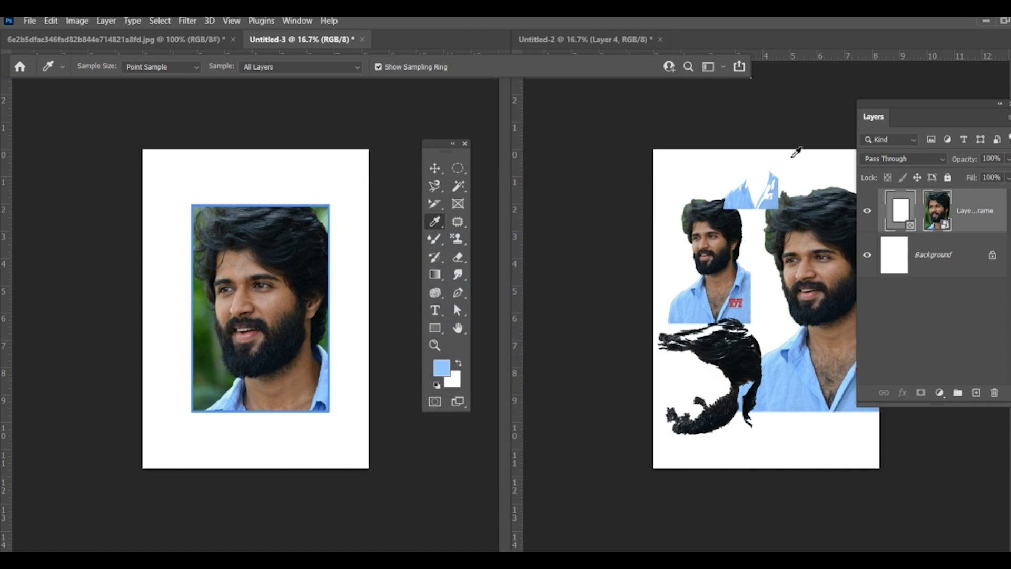
Step: Hide Layer 1, Layer 2, Layer 3 and Layer 4 in the Untitled-2 document, keeping the white Background visible
left_click(867, 212)
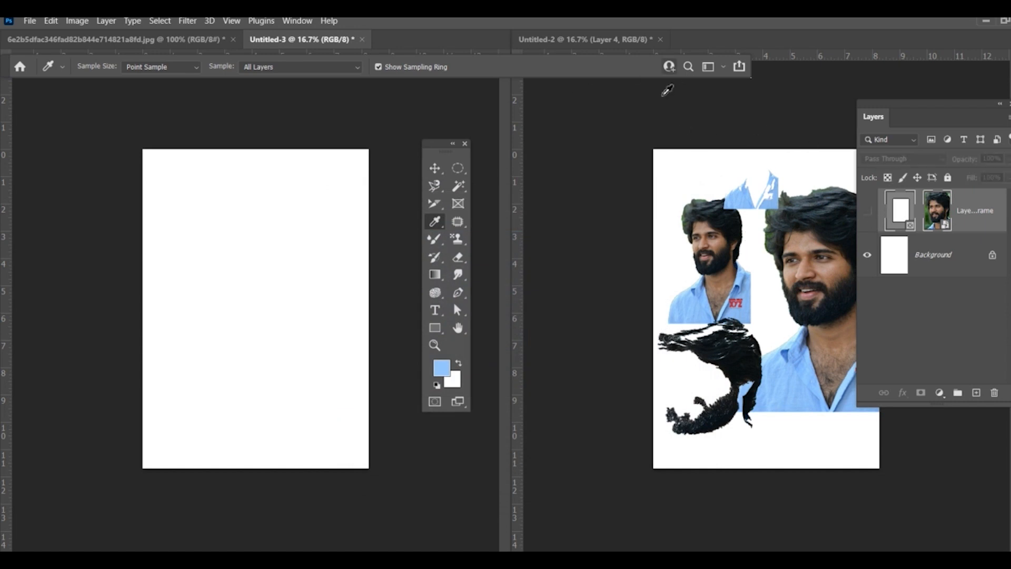
left_click(868, 212)
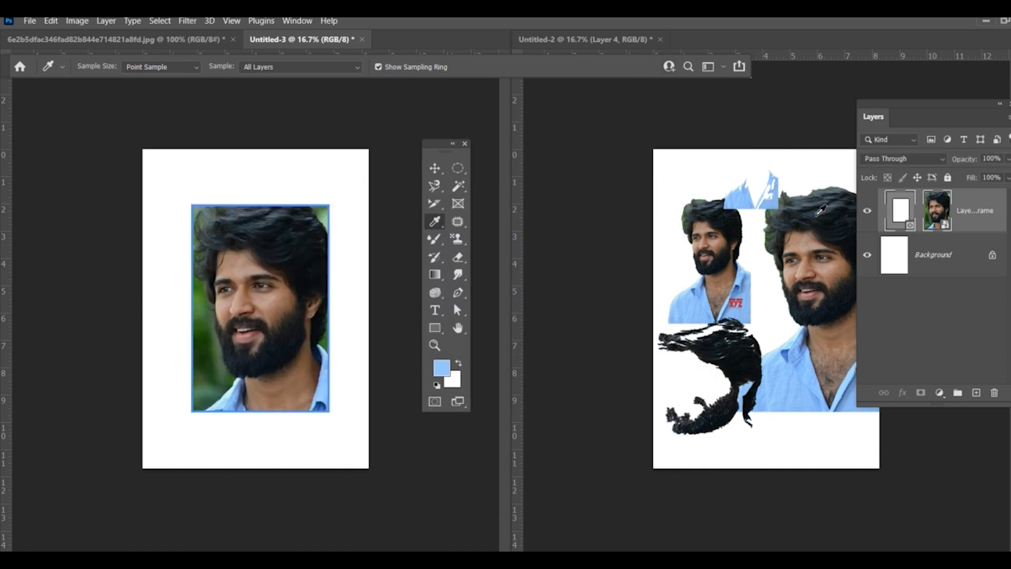
left_click(617, 38)
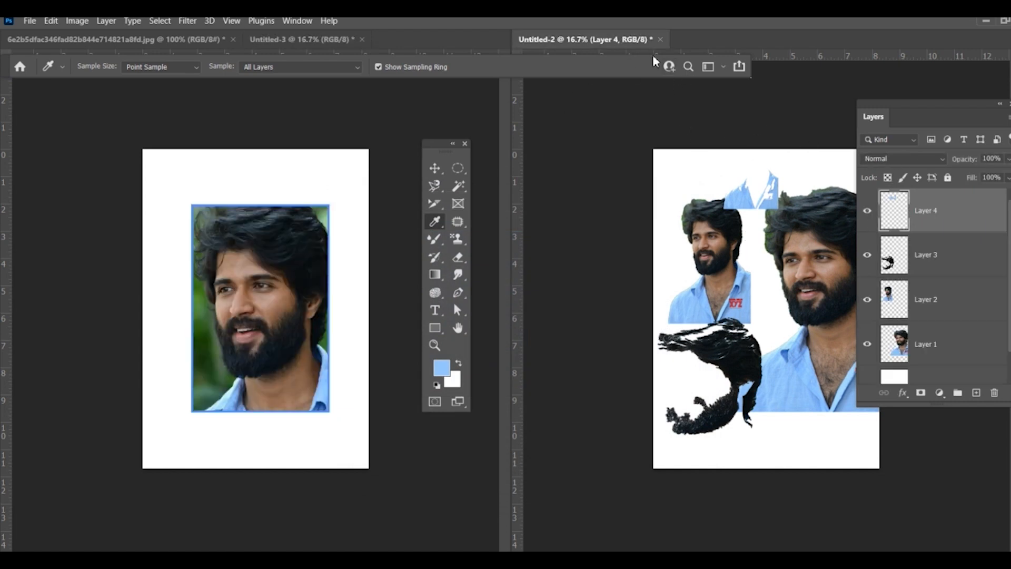
left_click(867, 255)
left_click(867, 300)
left_click(867, 344)
scroll(874, 379, "down", 1)
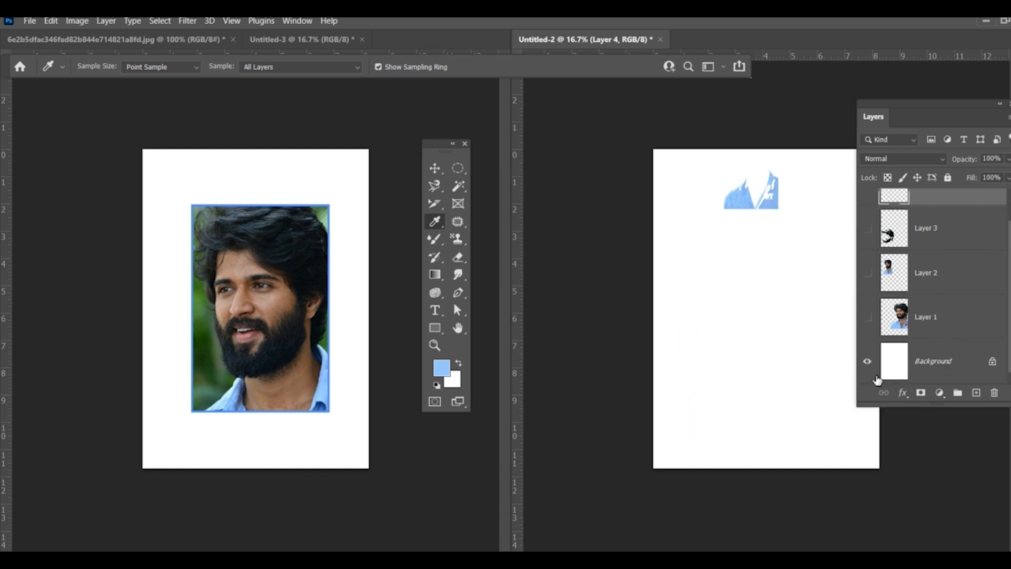
left_click(870, 362)
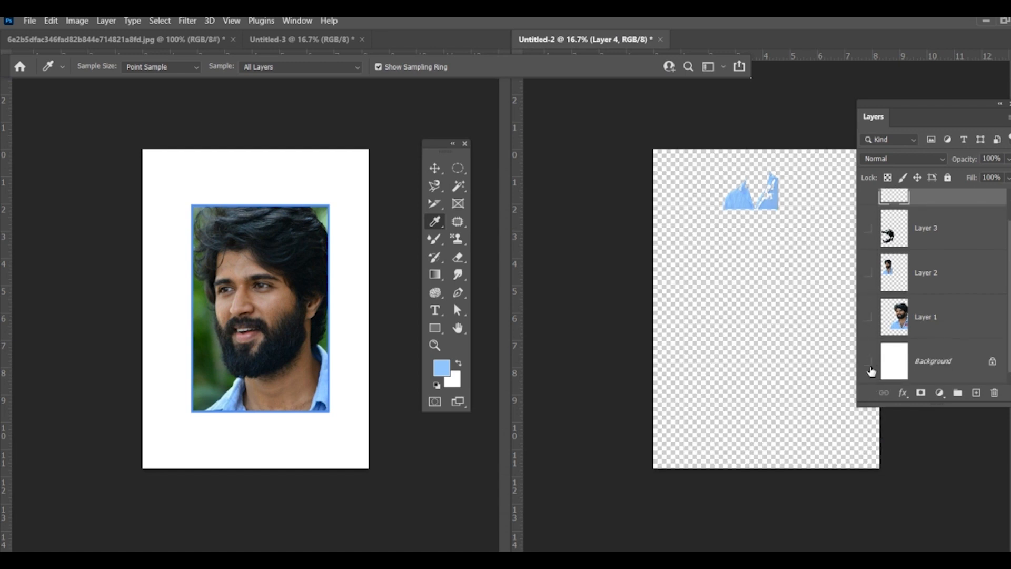
left_click(867, 361)
scroll(871, 322, "up", 1)
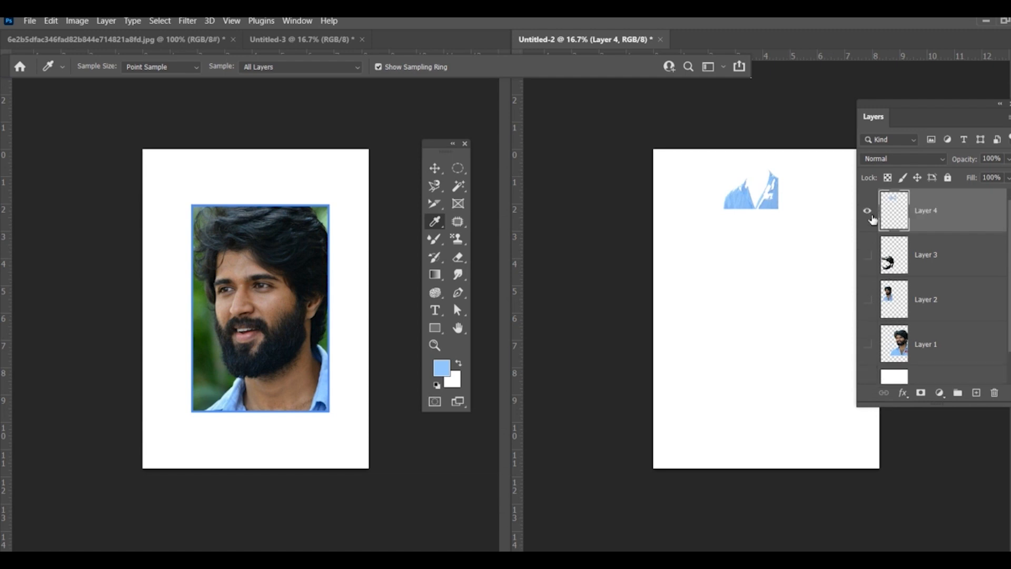
left_click(868, 211)
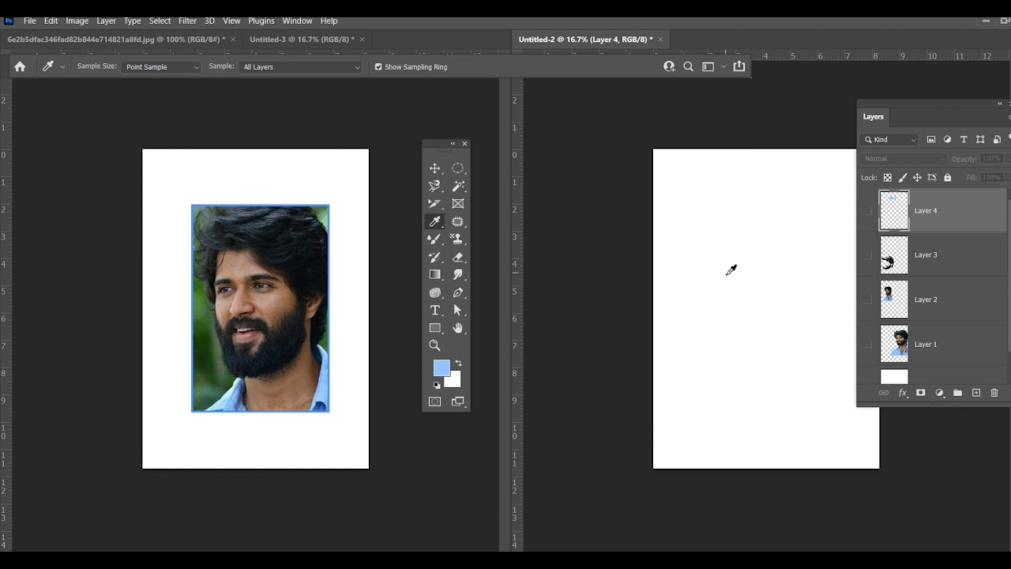
Step: Fill Layer 4 of Untitled-2 with the light blue foreground color and make the layer visible
key("alt+Delete")
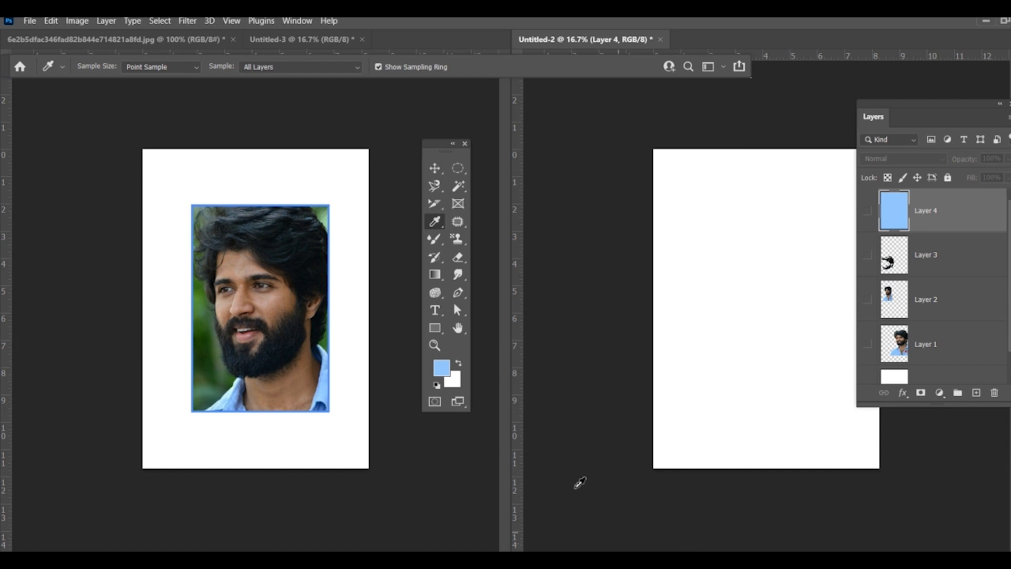
left_click(867, 212)
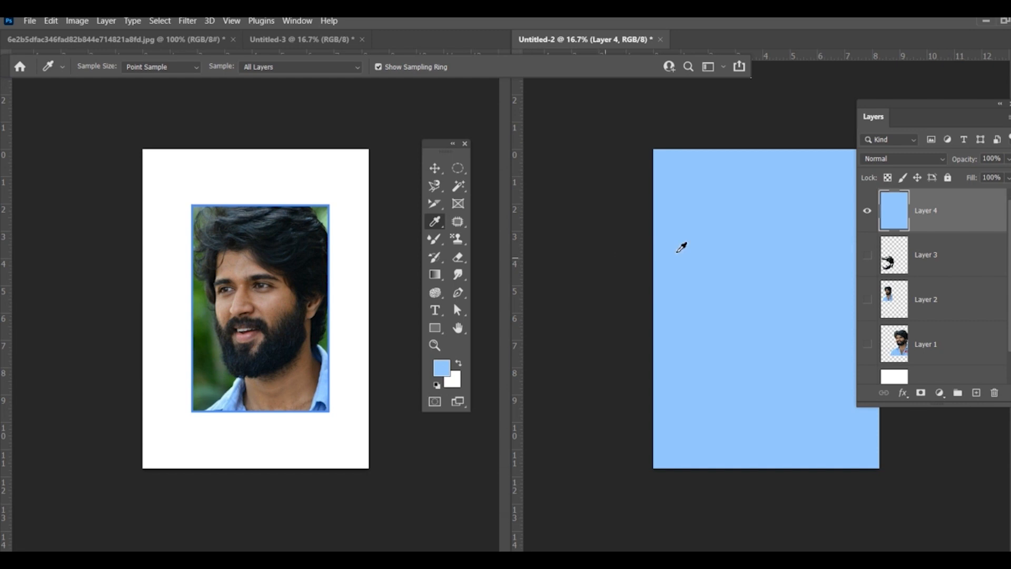
Step: Place a color sampler point on the man's cheek in Untitled-3 with the Color Sampler Tool and move the Info panel over the portrait
right_click(435, 221)
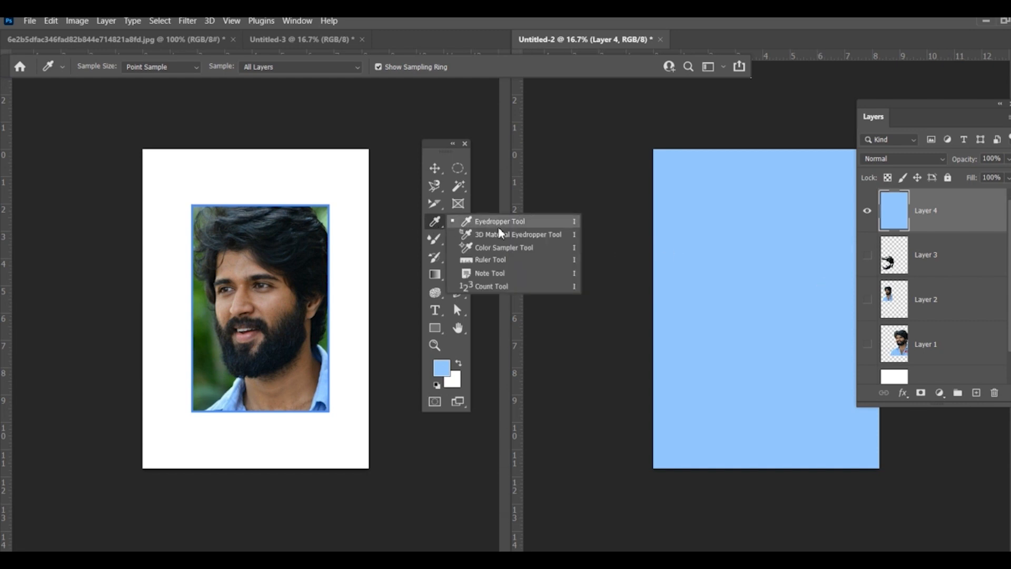
left_click(501, 249)
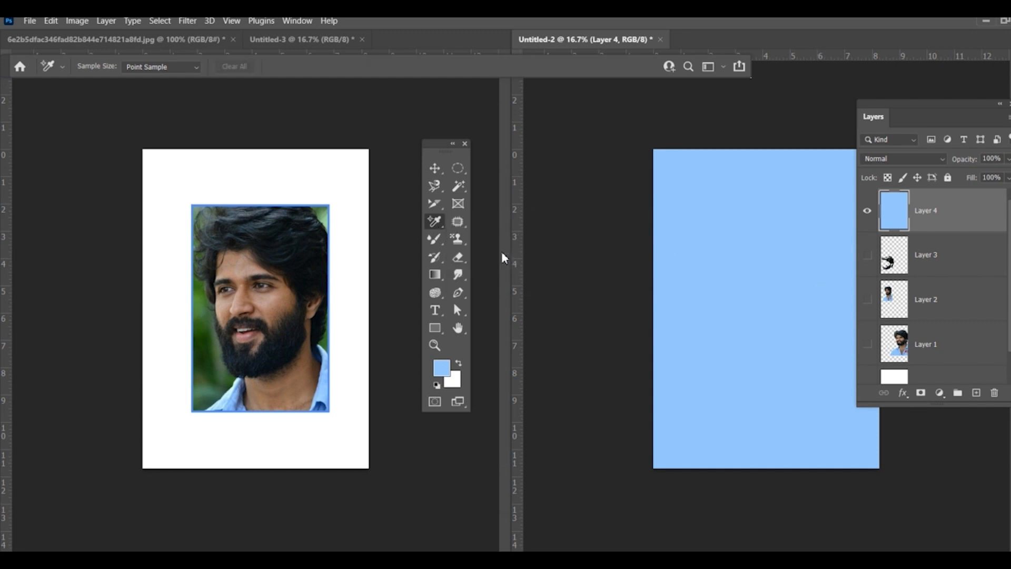
left_click(258, 270)
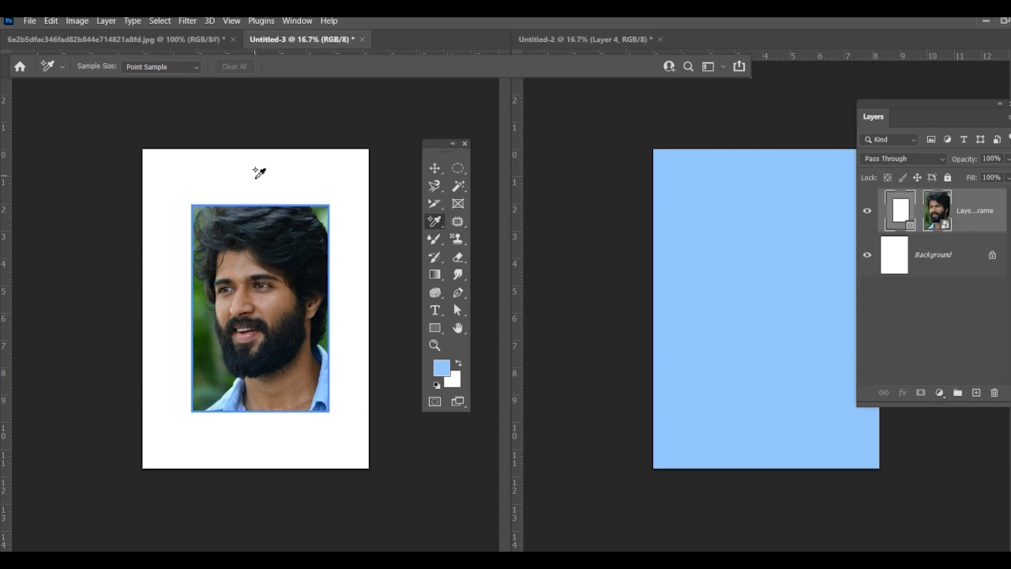
key("ctrl+plus")
key("ctrl+plus")
key("ctrl+plus")
key("ctrl+plus")
key("ctrl+plus")
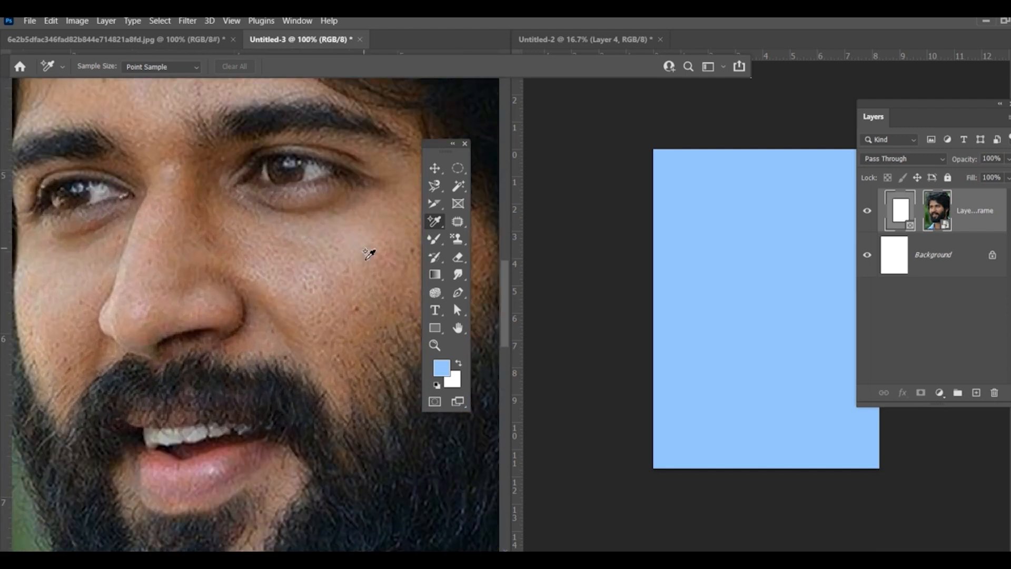
left_click(327, 256)
left_click_drag(648, 145, 172, 130)
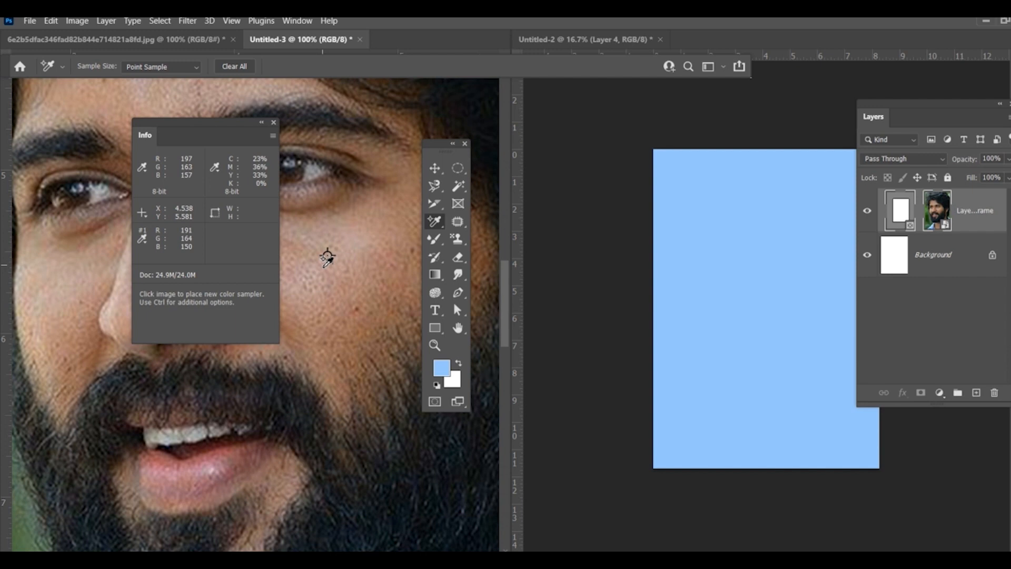
Step: Measure a near-vertical line from the forehead down to the beard in the portrait with the Ruler Tool
right_click(435, 224)
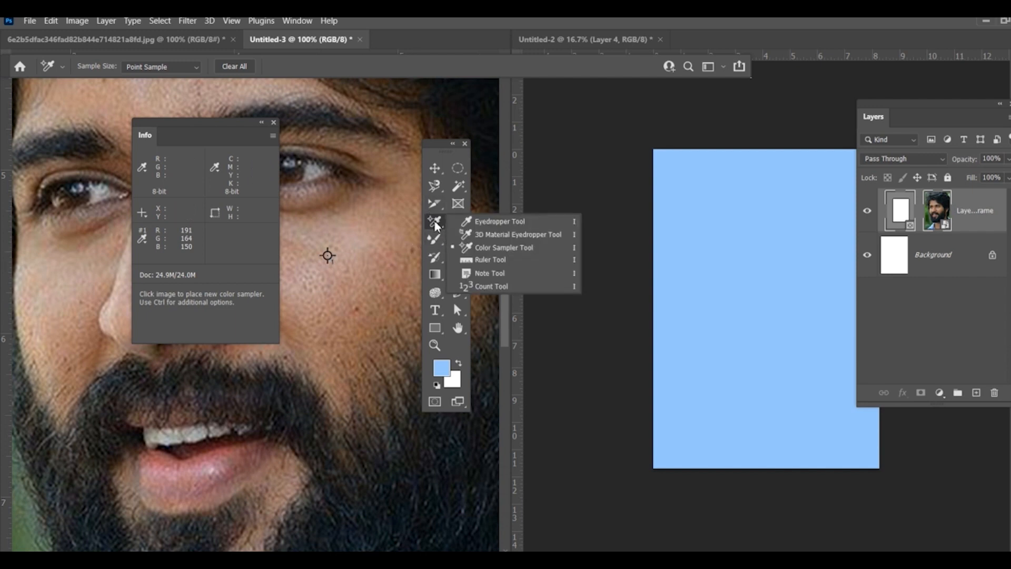
left_click(500, 260)
left_click_drag(362, 98, 367, 531)
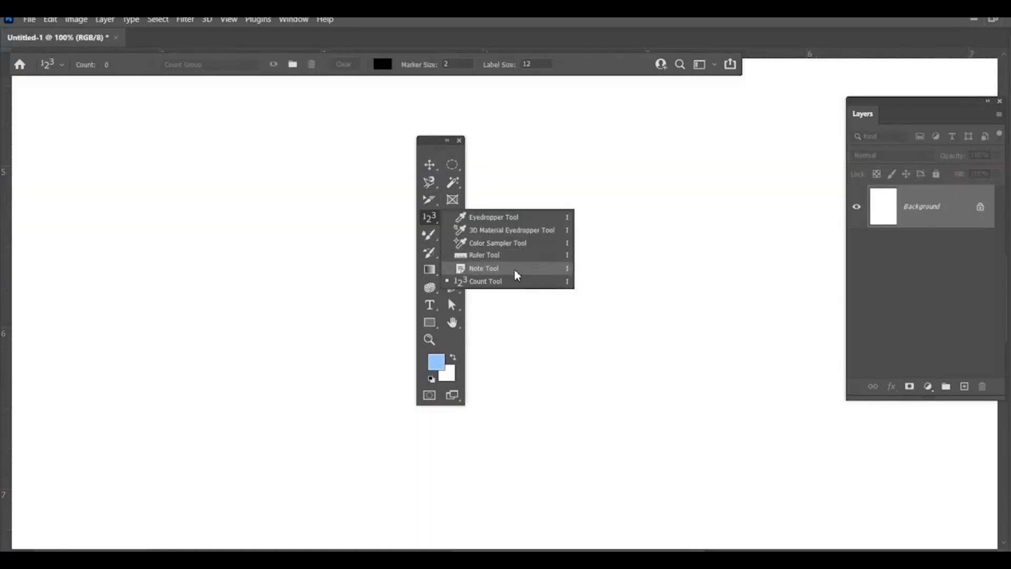
Step: Add two notes to the blank Untitled-1 canvas with the Note Tool, entering "nmbmnbmbmnbnm" in the second one
left_click(515, 270)
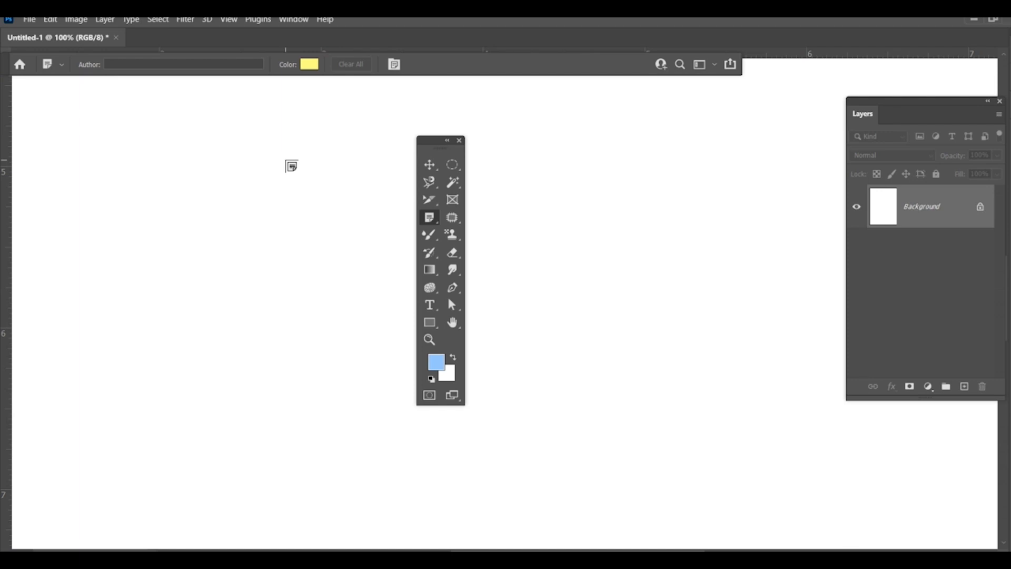
left_click(288, 177)
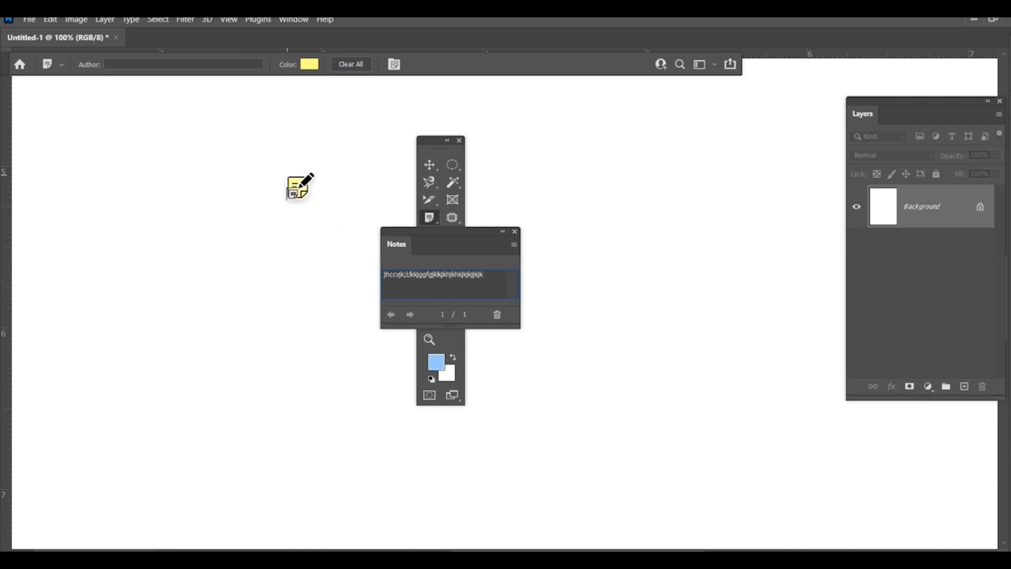
left_click(200, 262)
type("nmbmnbmbmnbnm")
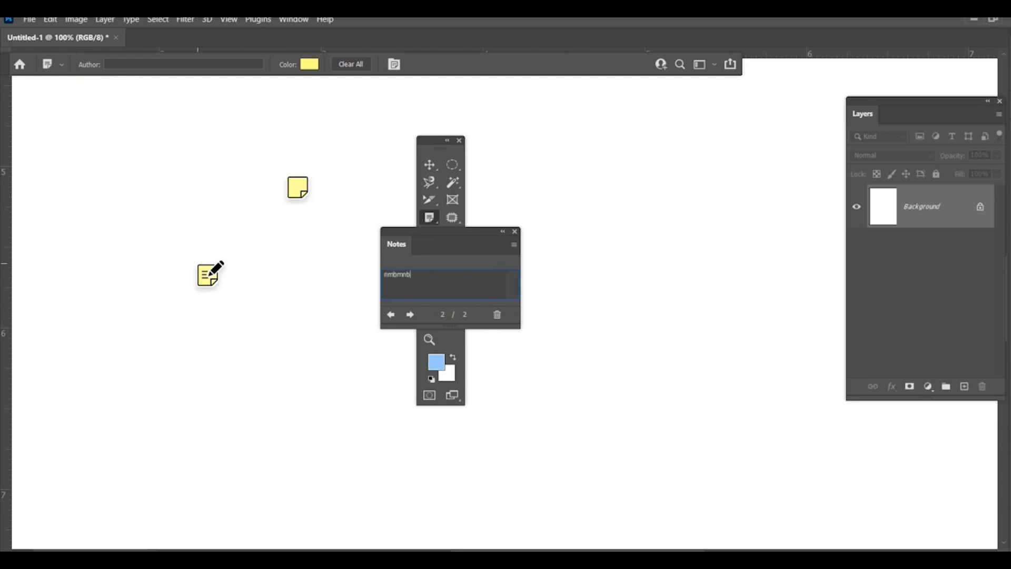
Step: Reopen the first note to view its text, and delete all notes from Untitled-1, closing the Notes panel
right_click(298, 188)
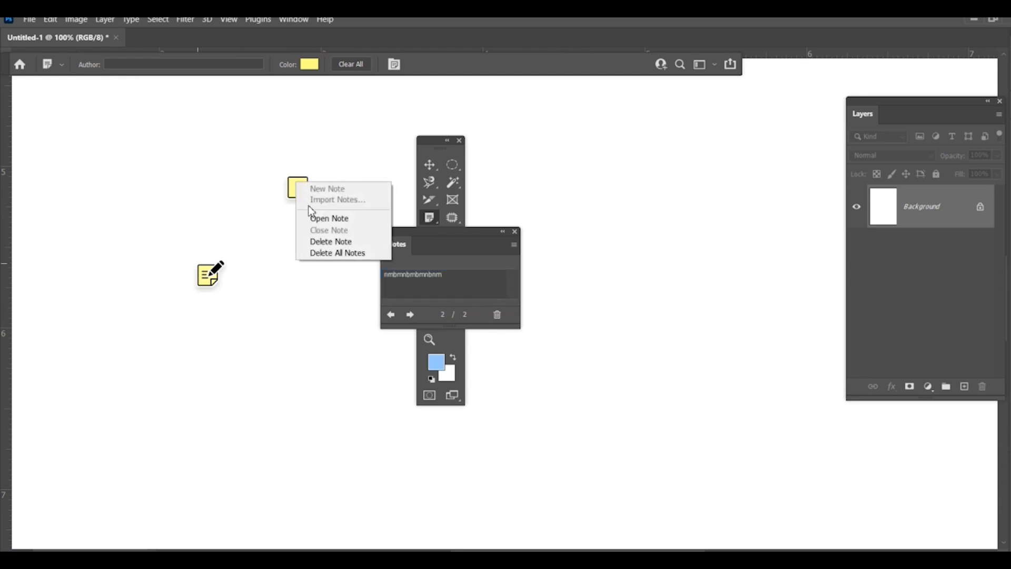
left_click(330, 218)
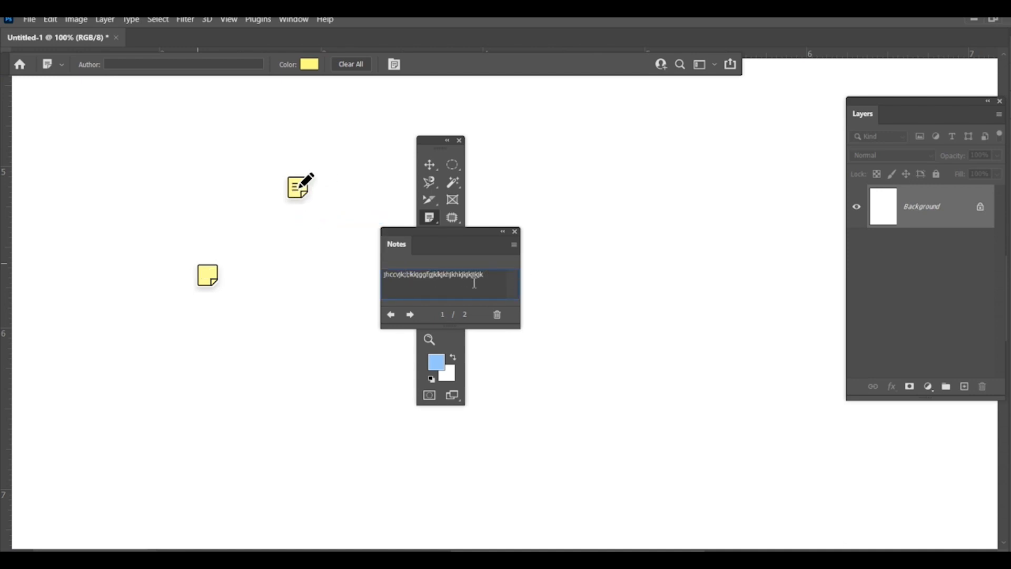
right_click(295, 184)
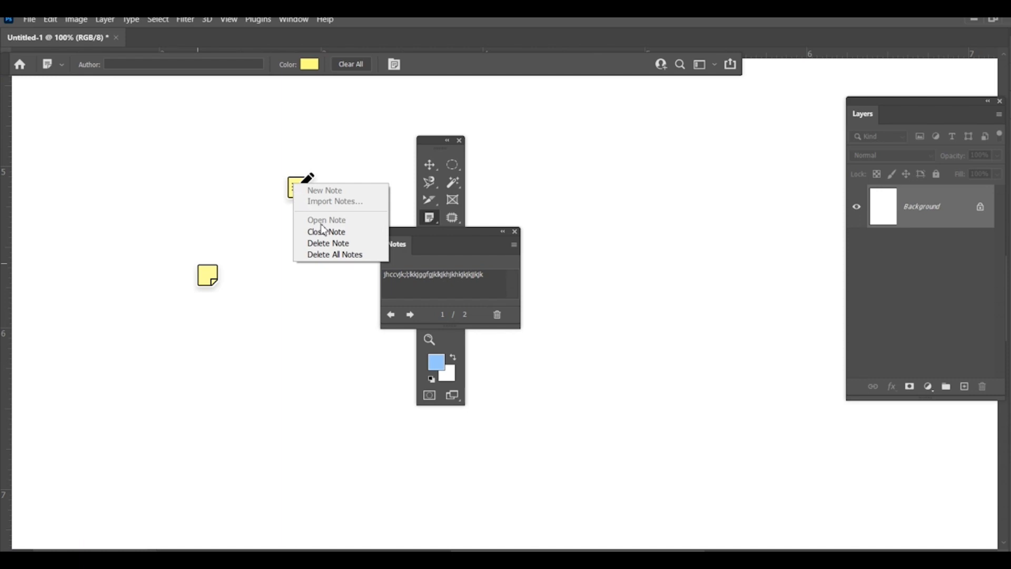
left_click(337, 255)
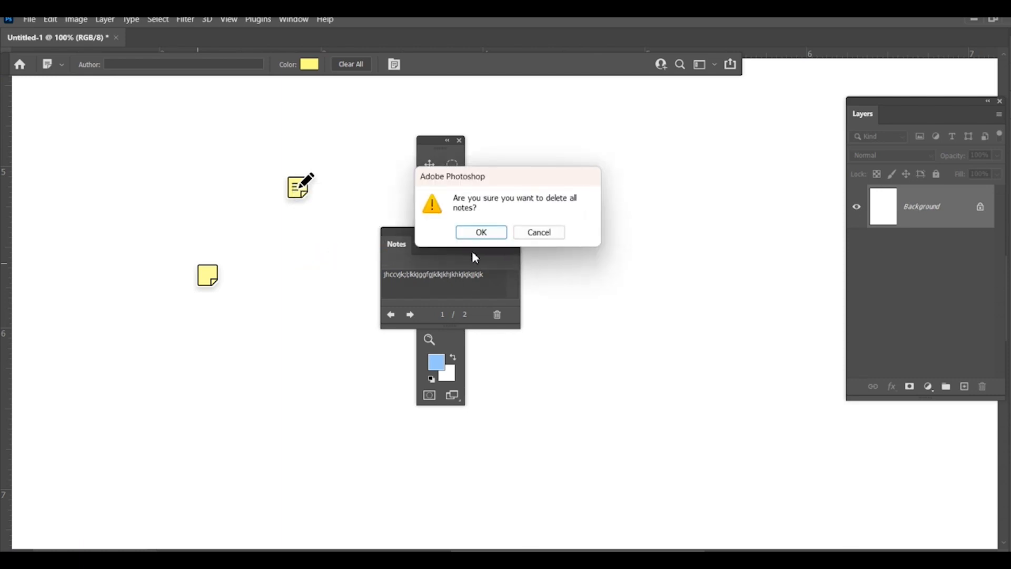
left_click(483, 237)
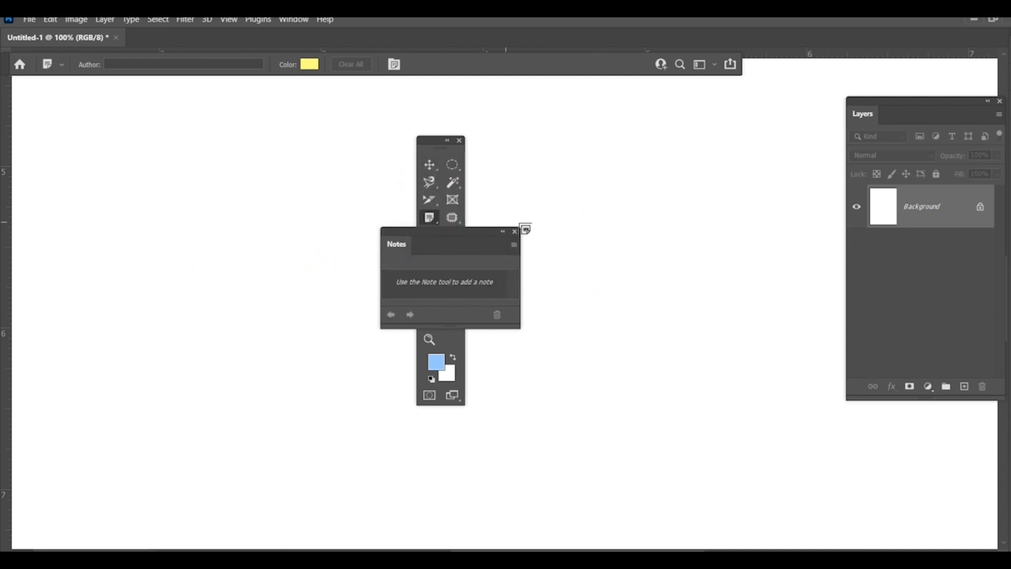
left_click(515, 235)
Step: Place twelve numbered count markers in a rough ring on the blank canvas with the Count Tool
right_click(430, 218)
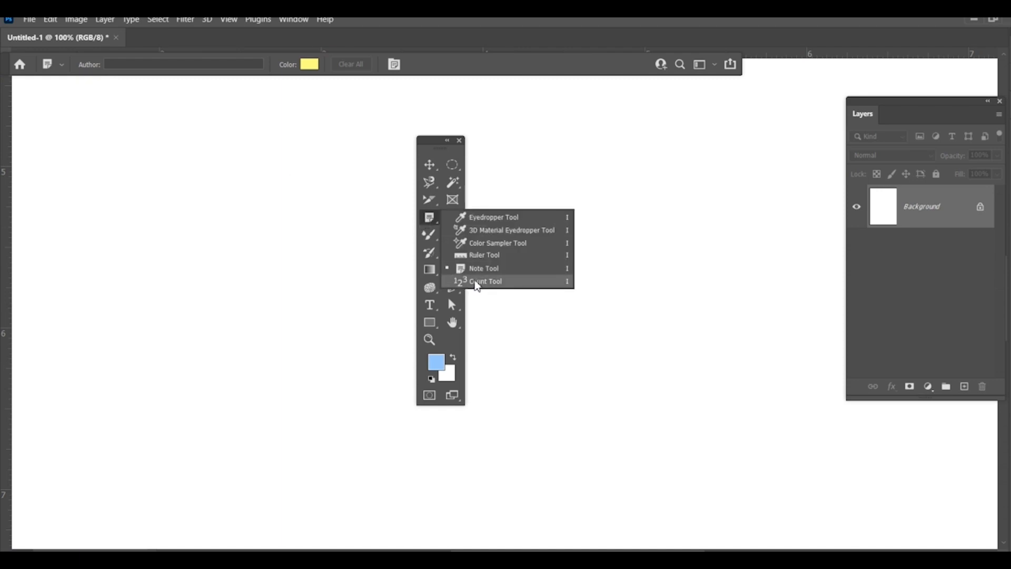
left_click(478, 282)
left_click(264, 194)
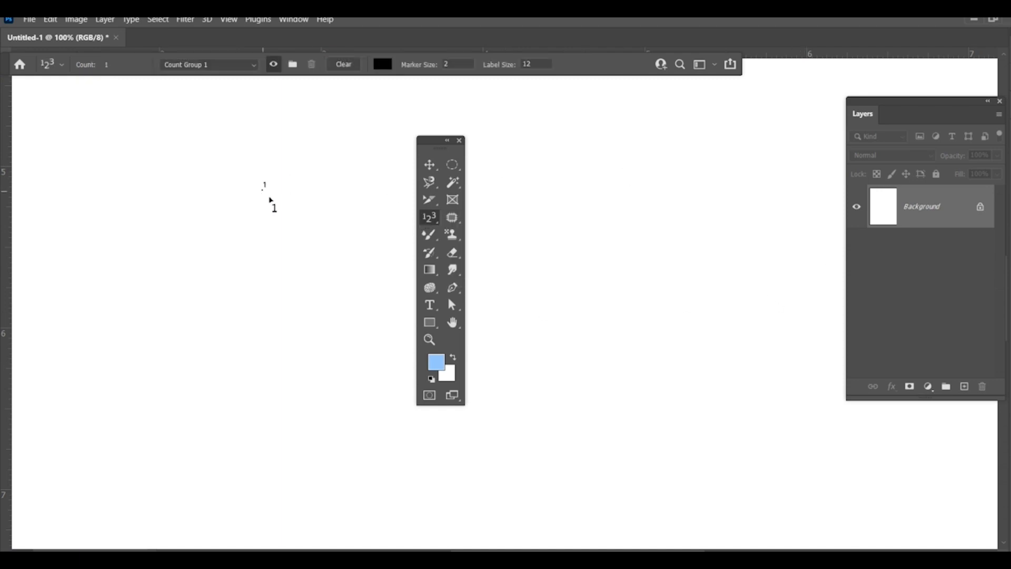
left_click(282, 177)
left_click(300, 195)
left_click(305, 263)
left_click(288, 283)
left_click(257, 293)
left_click(230, 285)
left_click(207, 242)
left_click(200, 195)
left_click(221, 191)
left_click(244, 201)
Step: Set the color of the count markers to dark purple 260641
left_click(383, 65)
left_click(412, 311)
left_click(474, 239)
mouse_move(540, 248)
left_mouse_down()
mouse_move(539, 285)
mouse_move(537, 265)
mouse_move(510, 350)
left_mouse_up()
left_click(522, 224)
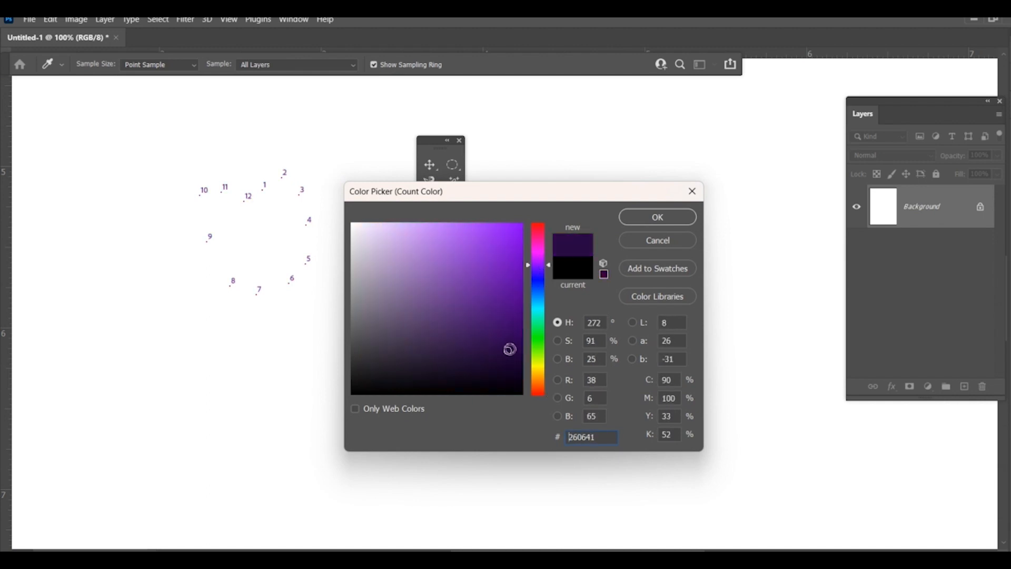
left_click(661, 220)
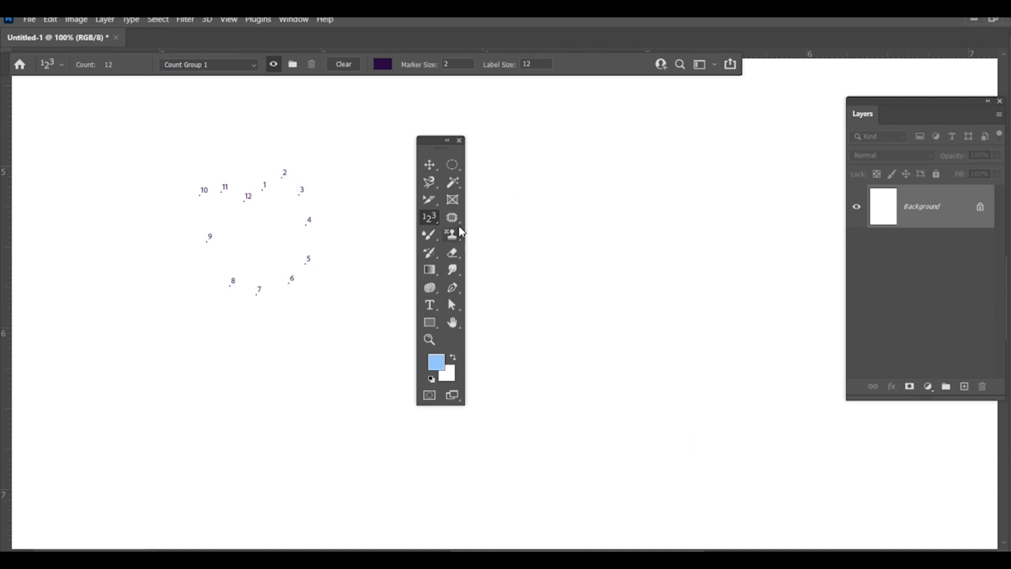
Step: Look over the healing tools grouped with the Patch Tool and switch to the Move Tool
left_click(456, 223)
right_click(458, 227)
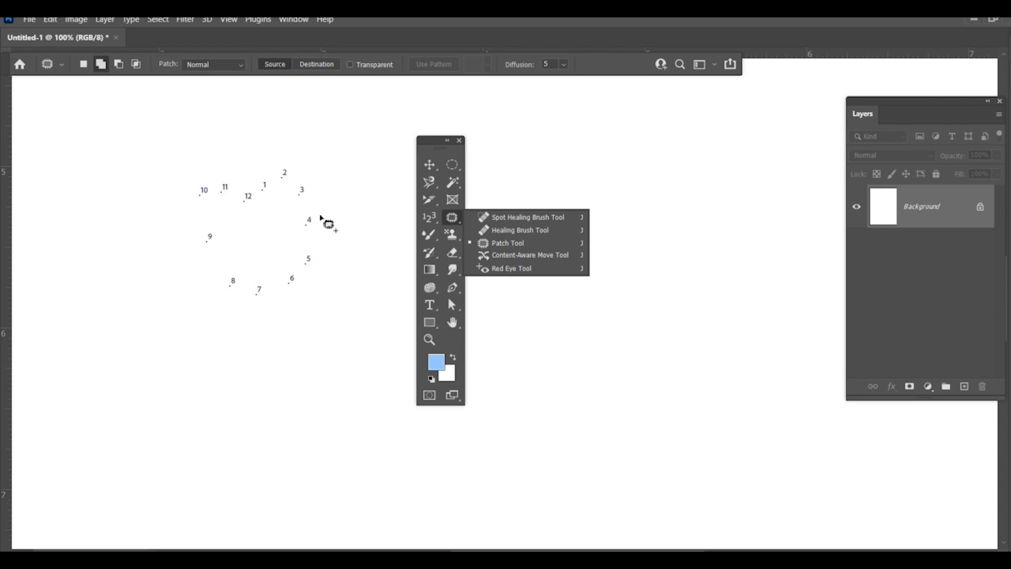
left_click(430, 166)
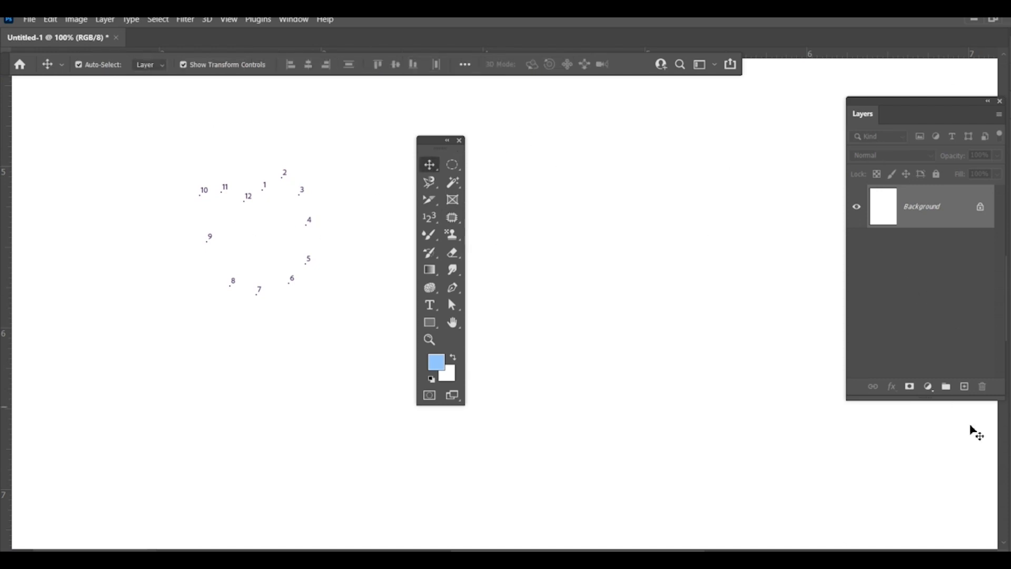